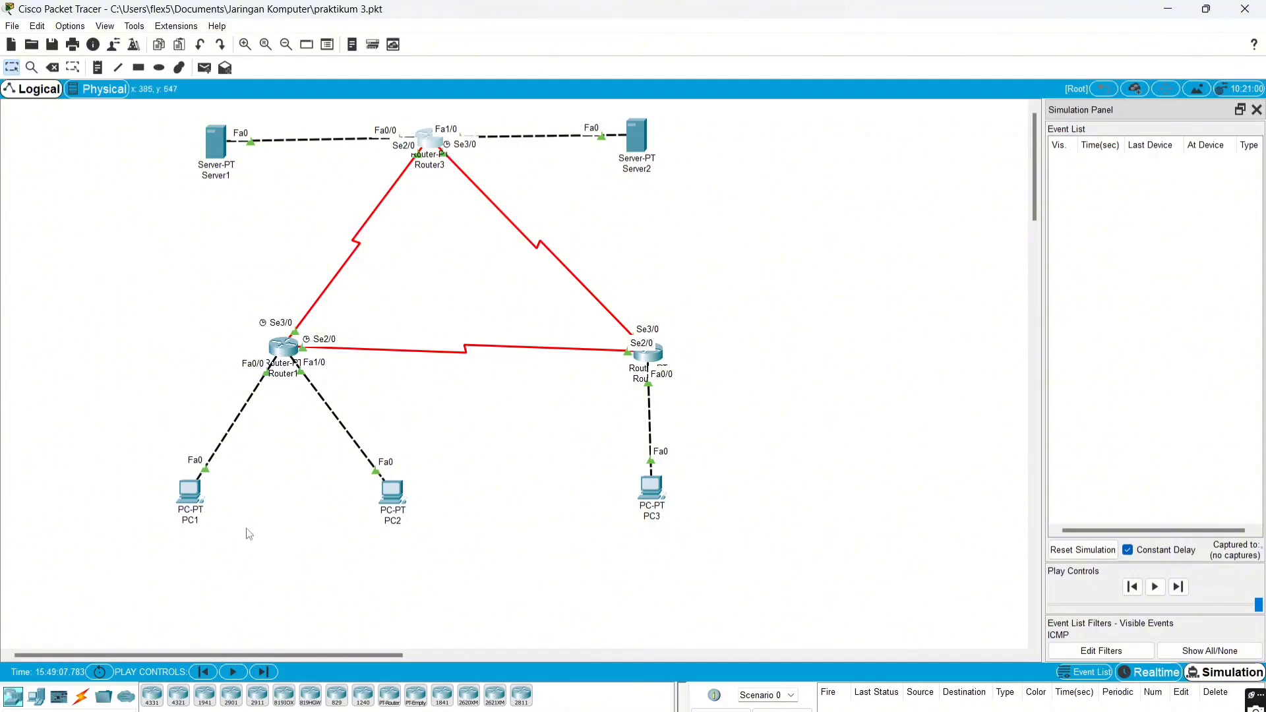
# Review the IP configuration of PC1, PC2 and PC3, checking each address, subnet mask and default gateway
pyautogui.click(191, 499)
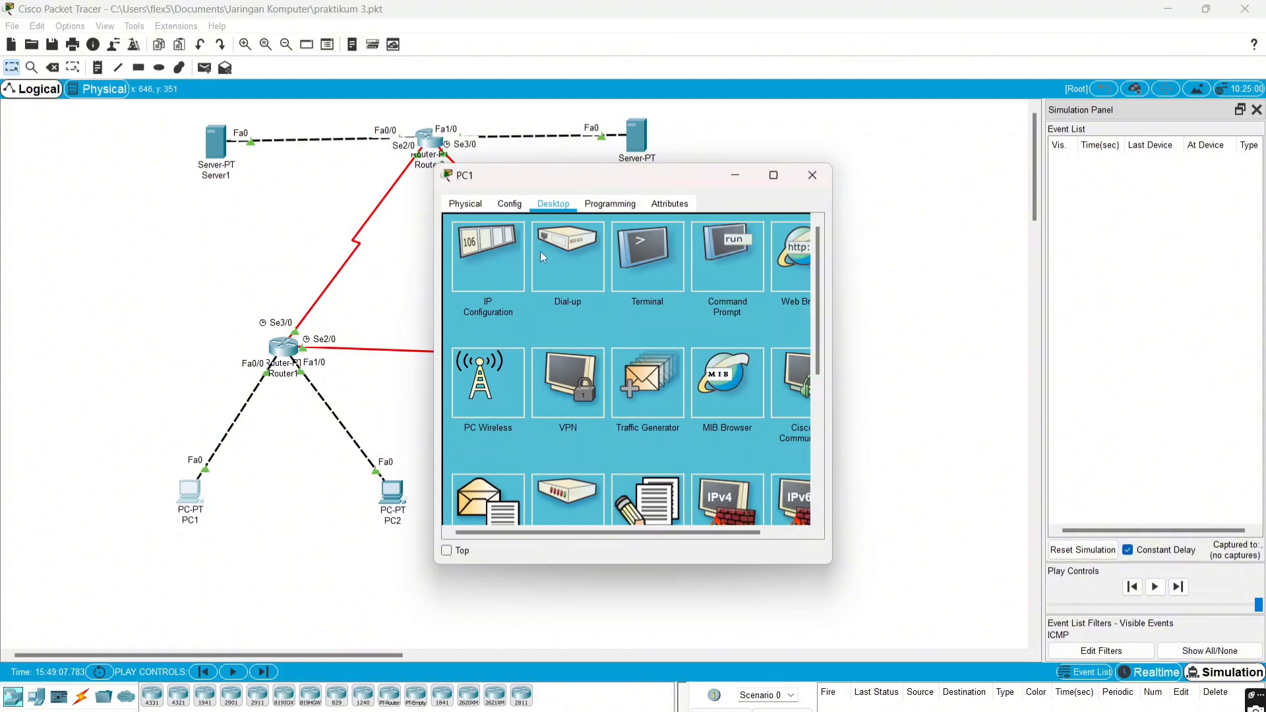
pyautogui.click(504, 248)
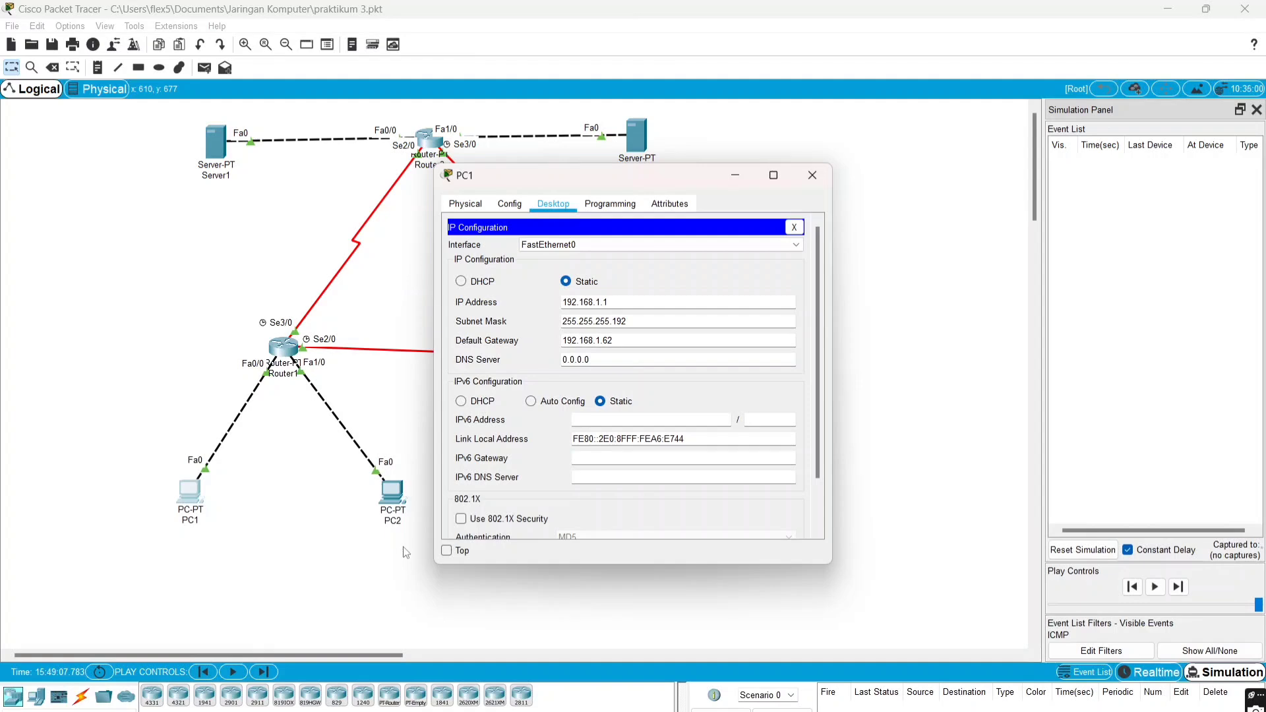
pyautogui.click(818, 175)
pyautogui.click(394, 493)
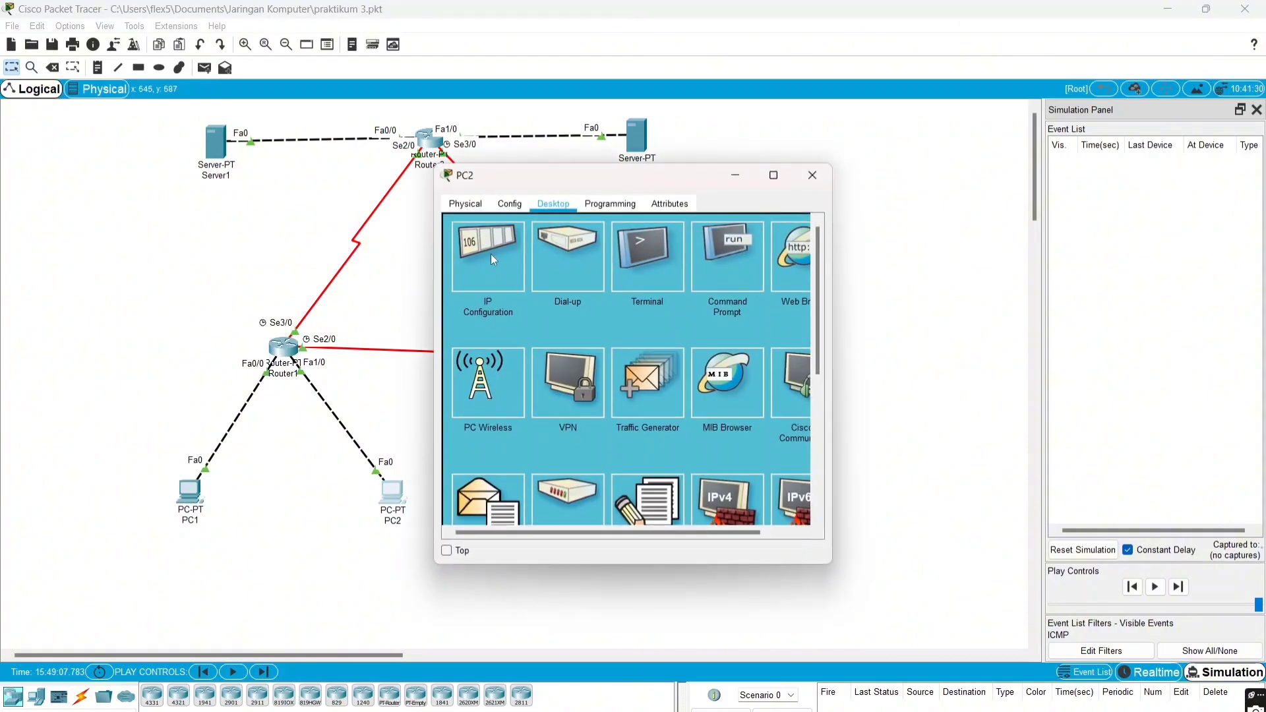
pyautogui.click(493, 259)
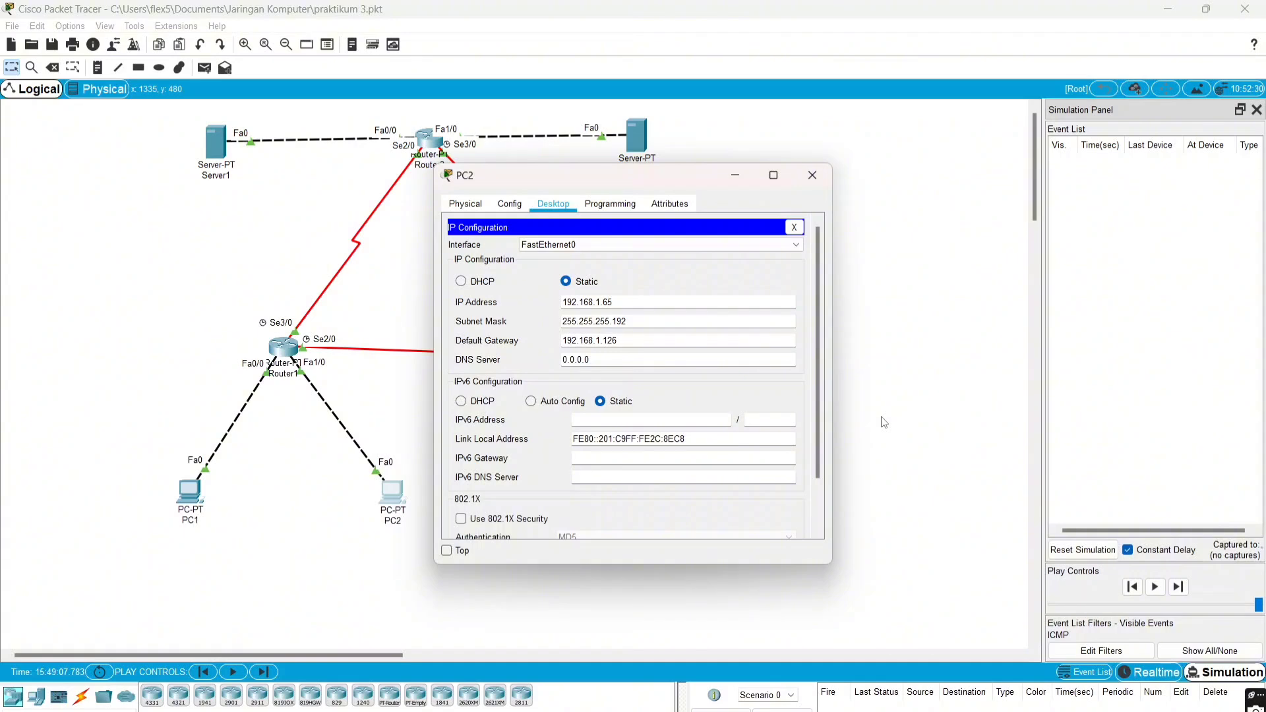
pyautogui.click(812, 175)
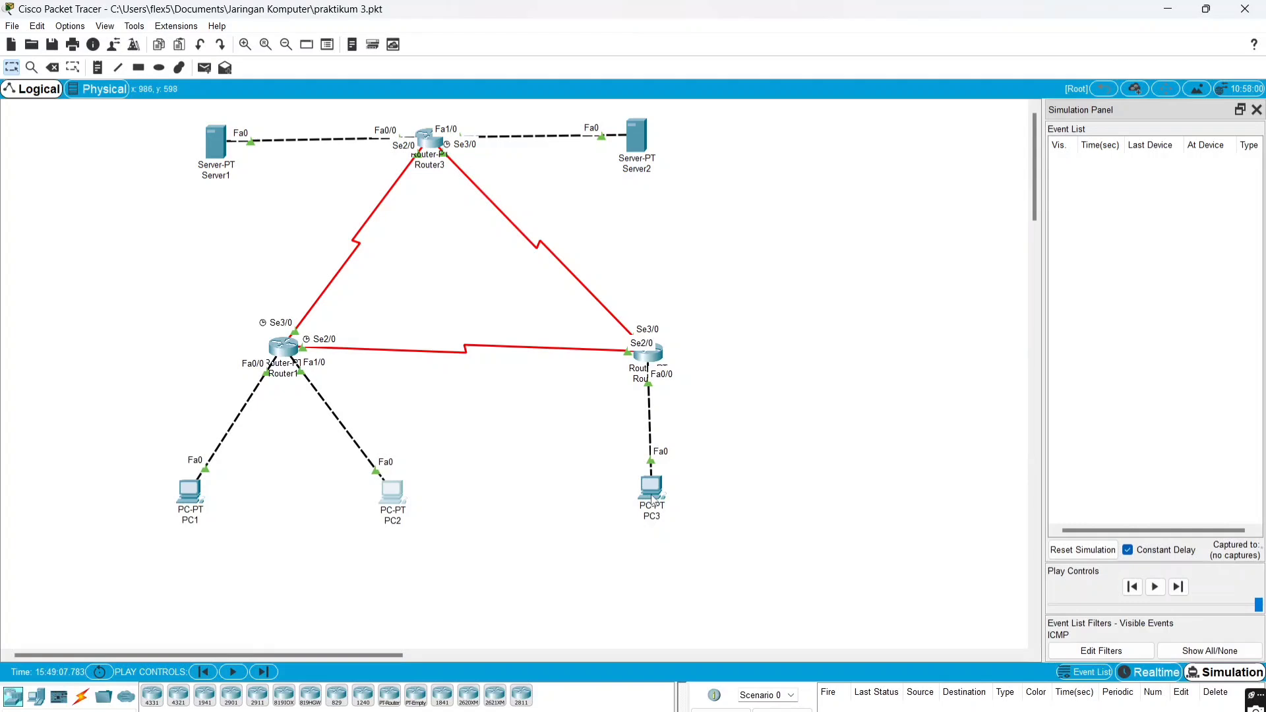
pyautogui.click(651, 495)
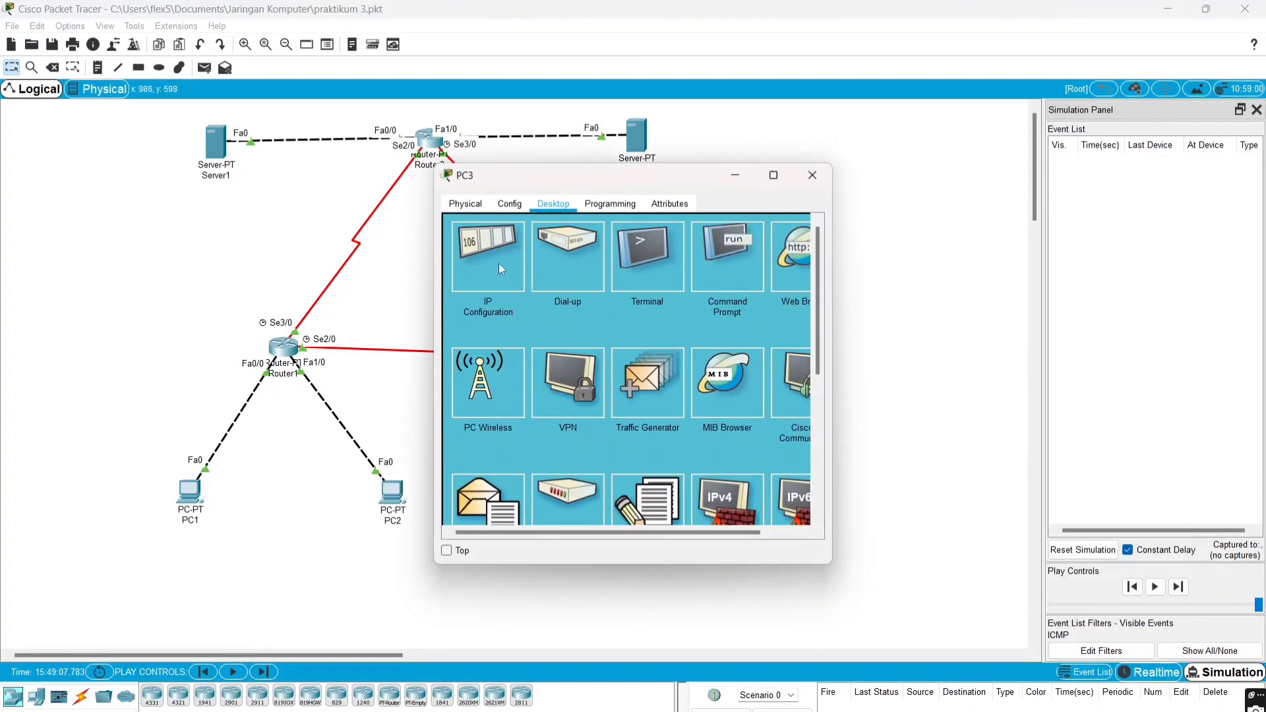
pyautogui.click(484, 244)
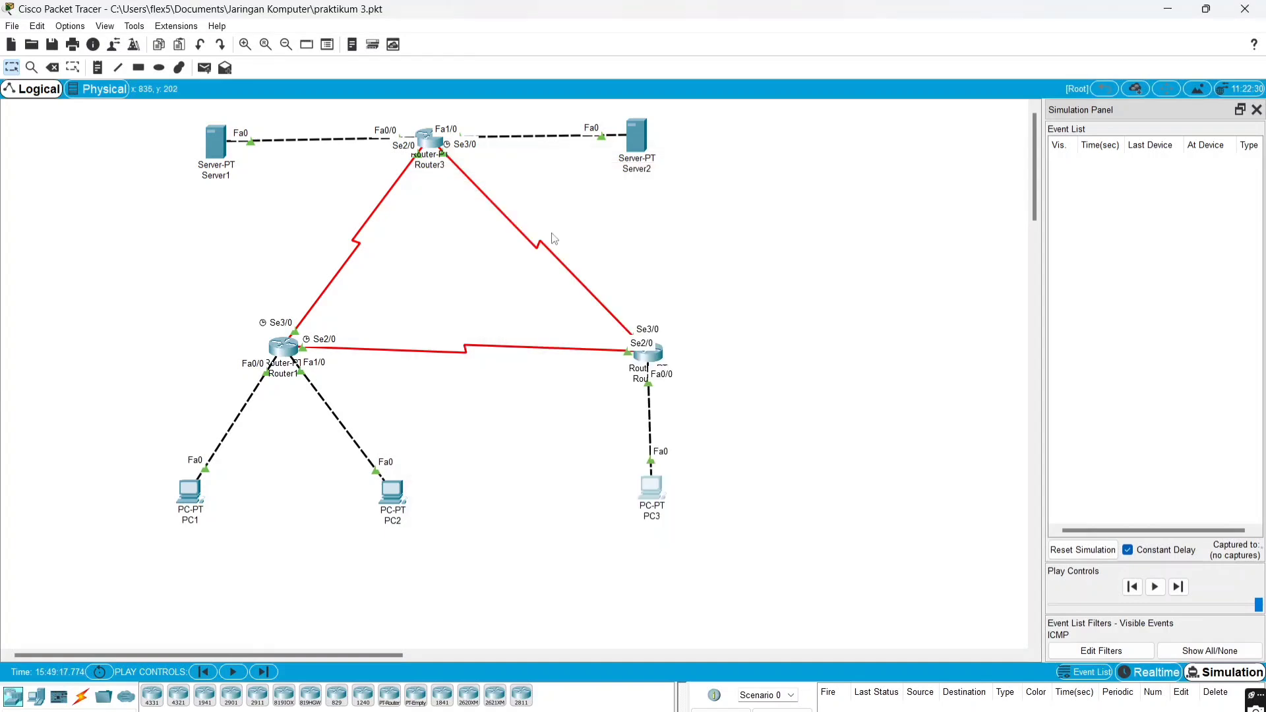
# Review Router1's static routes and the IP settings of its FastEthernet0/0, FastEthernet1/0, Serial2/0 and Serial3/0 interfaces
pyautogui.click(286, 350)
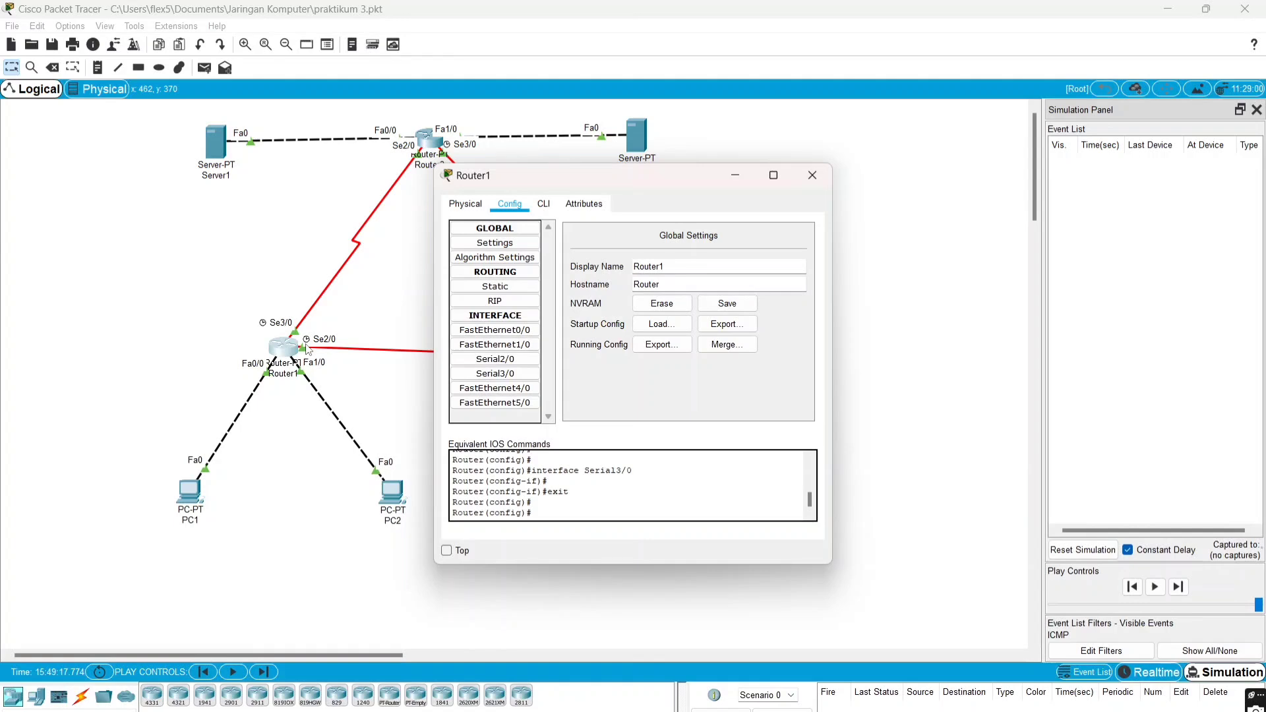
pyautogui.click(481, 290)
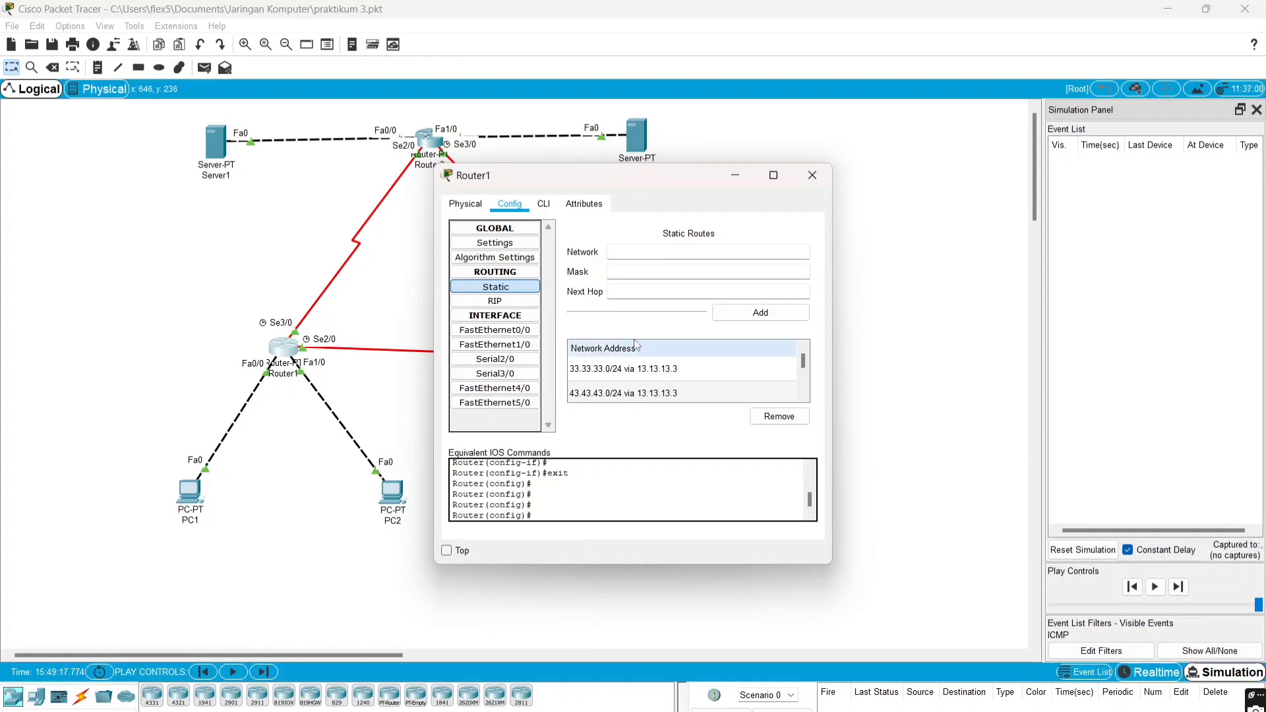
pyautogui.click(670, 348)
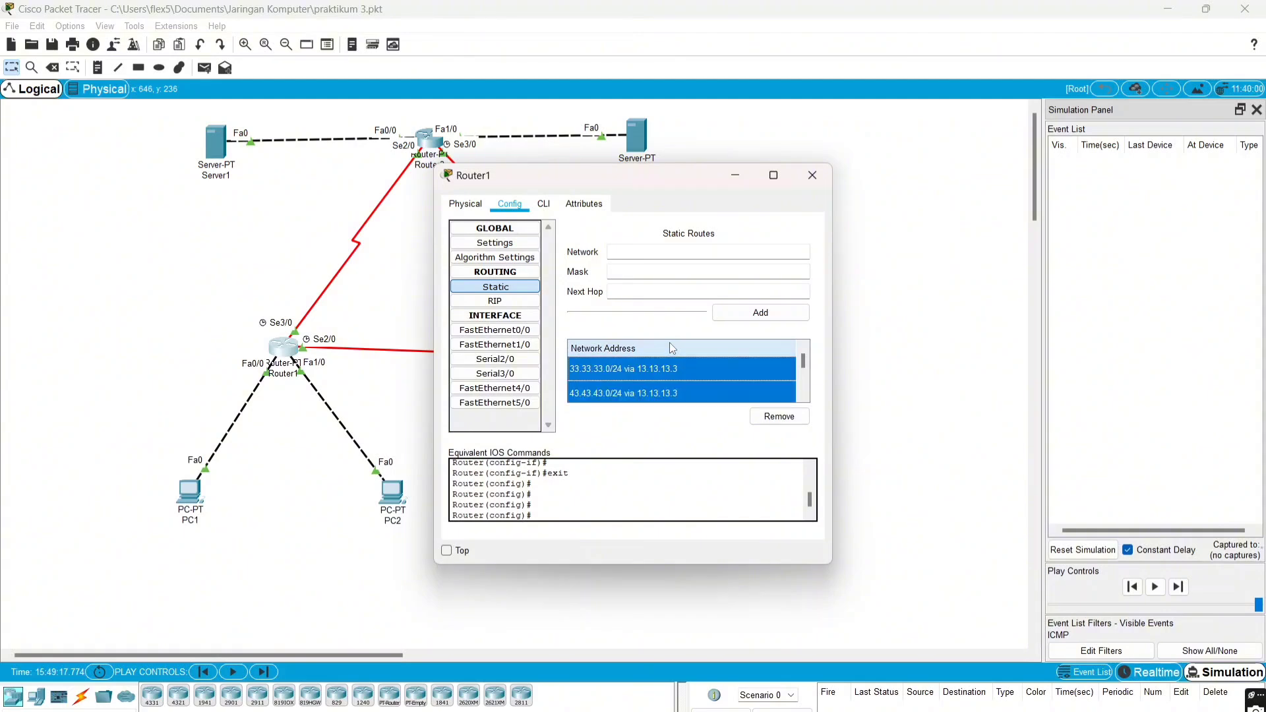
pyautogui.click(659, 327)
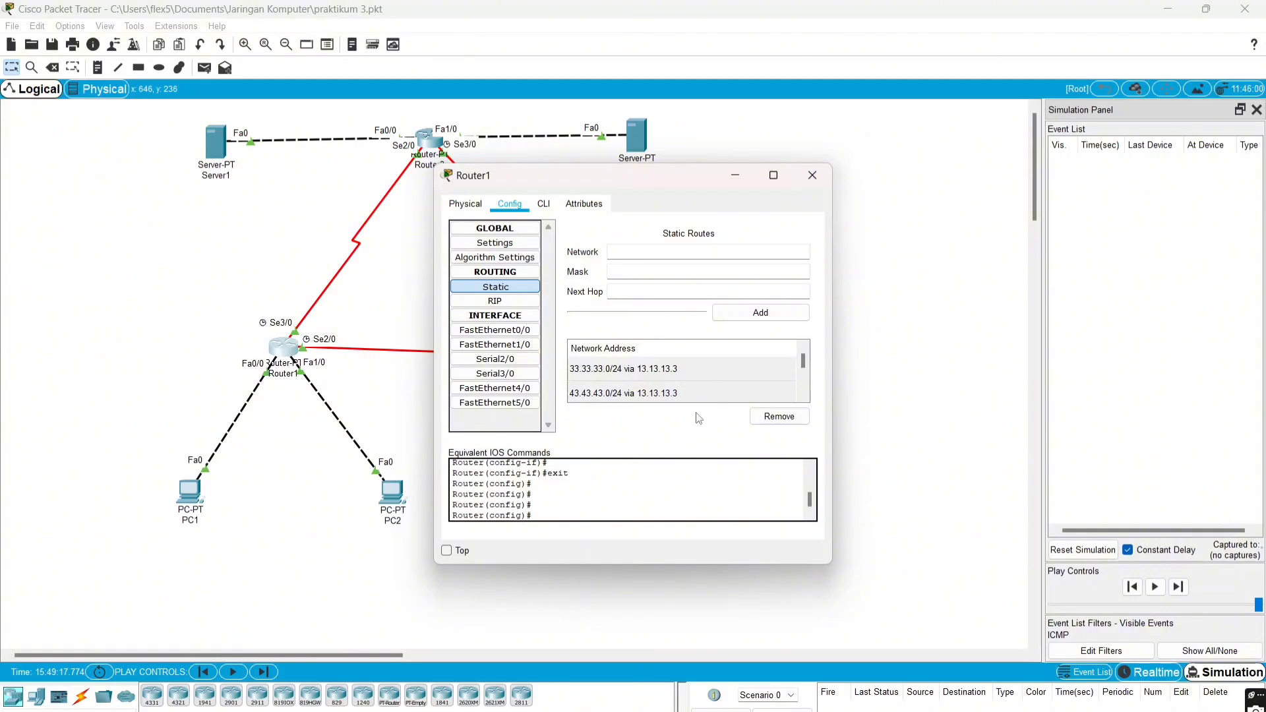
pyautogui.scroll(-1, 699, 419)
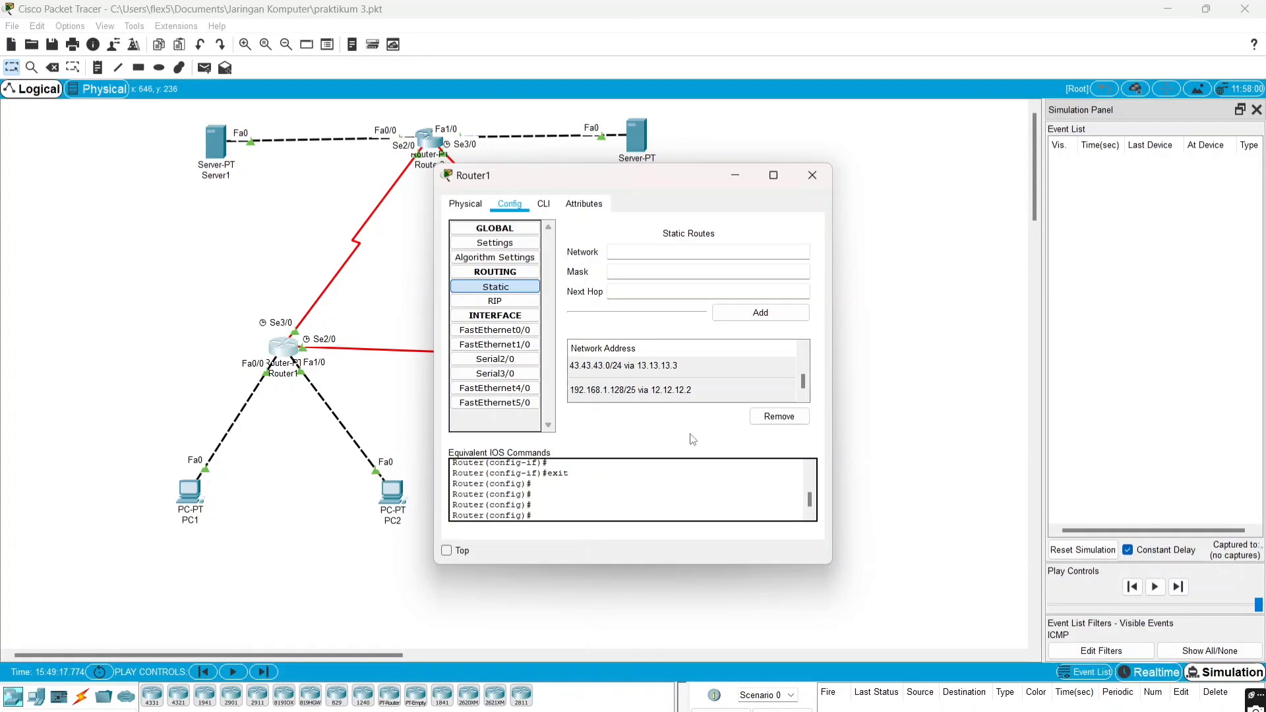
pyautogui.click(522, 337)
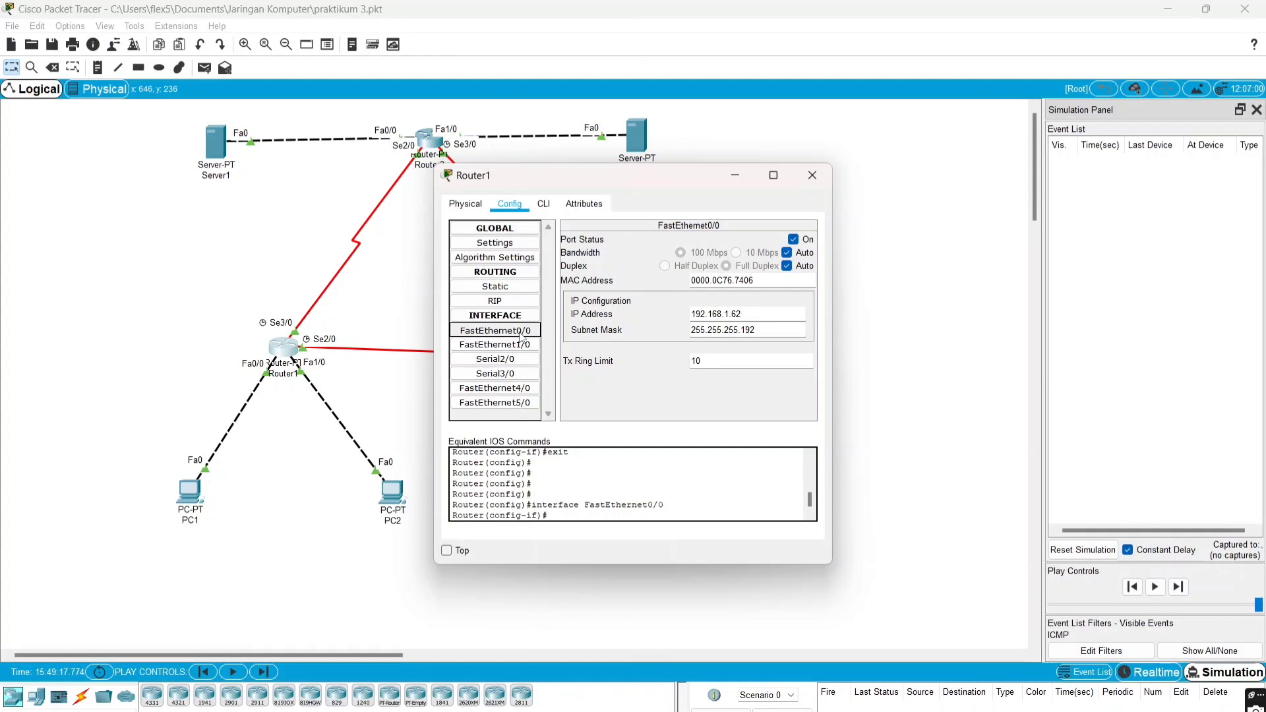
pyautogui.click(521, 343)
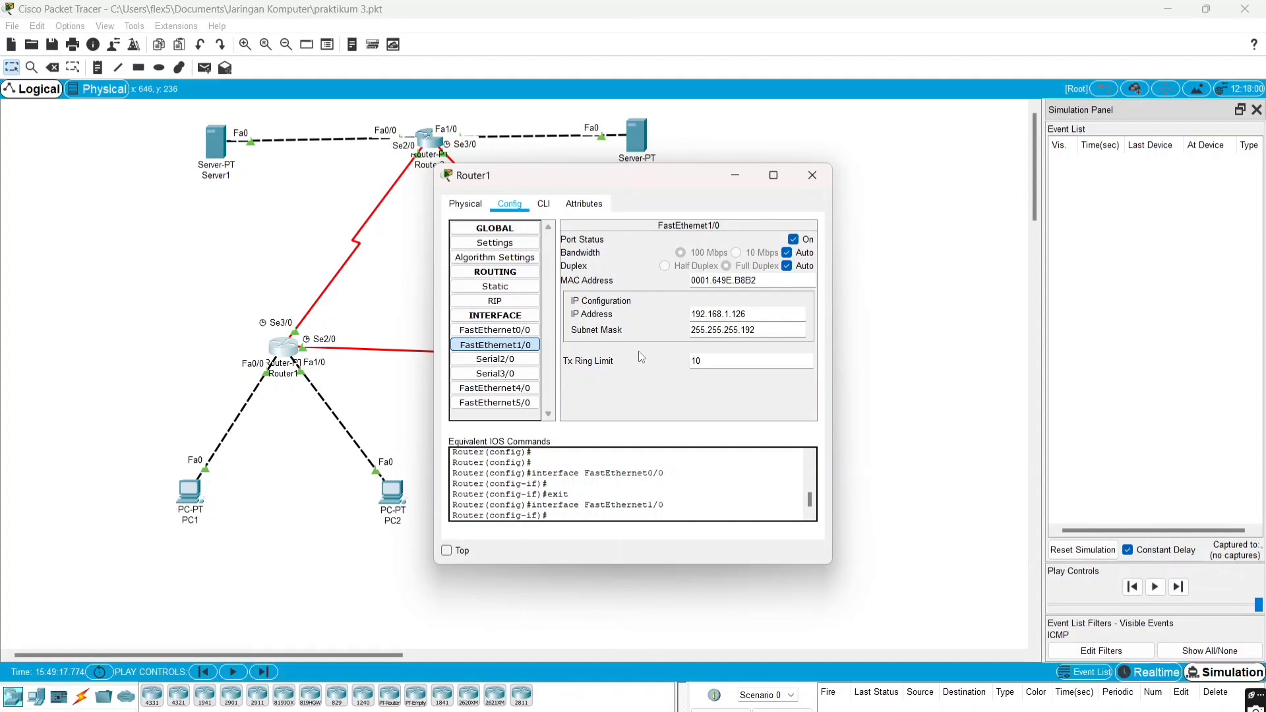
pyautogui.click(520, 362)
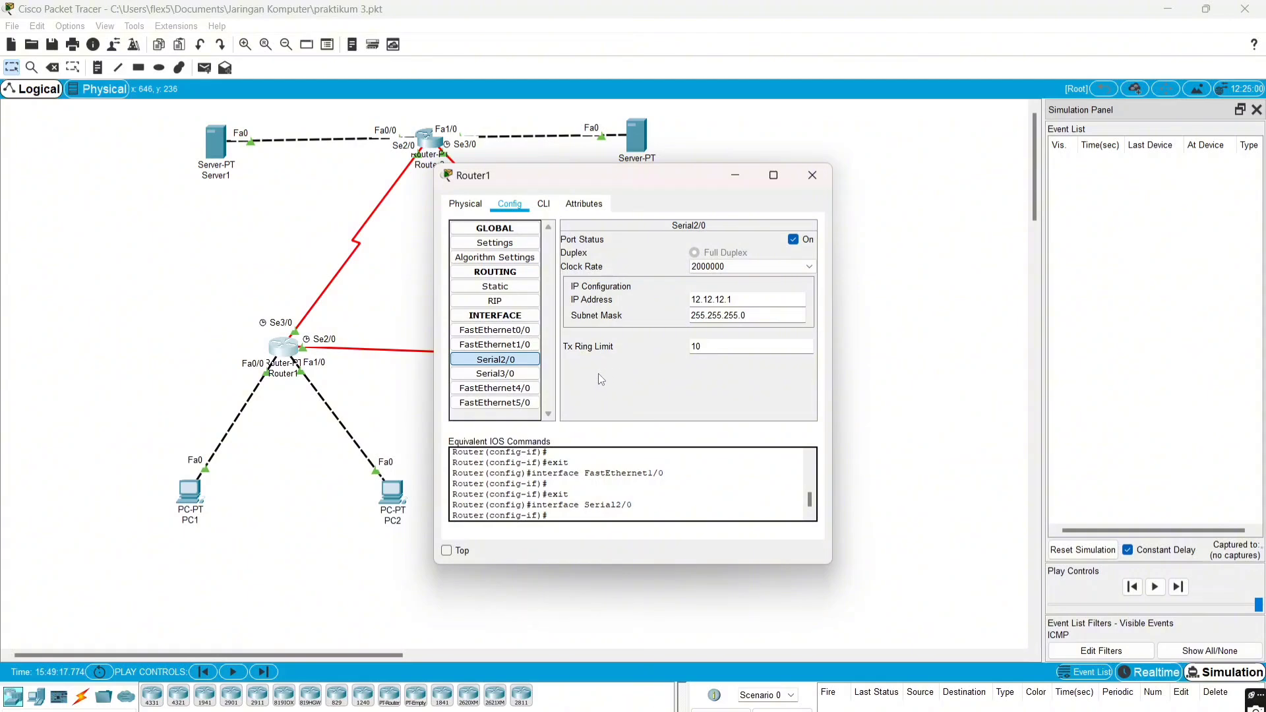
pyautogui.click(527, 375)
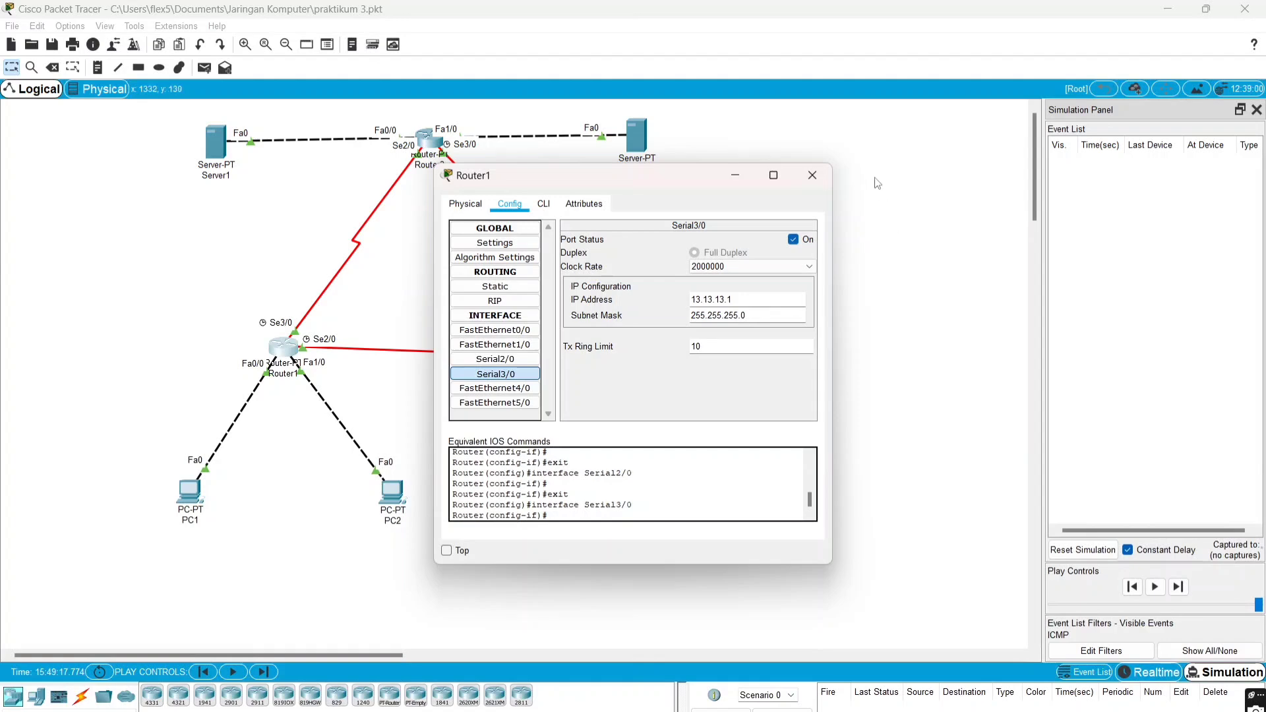
pyautogui.click(815, 174)
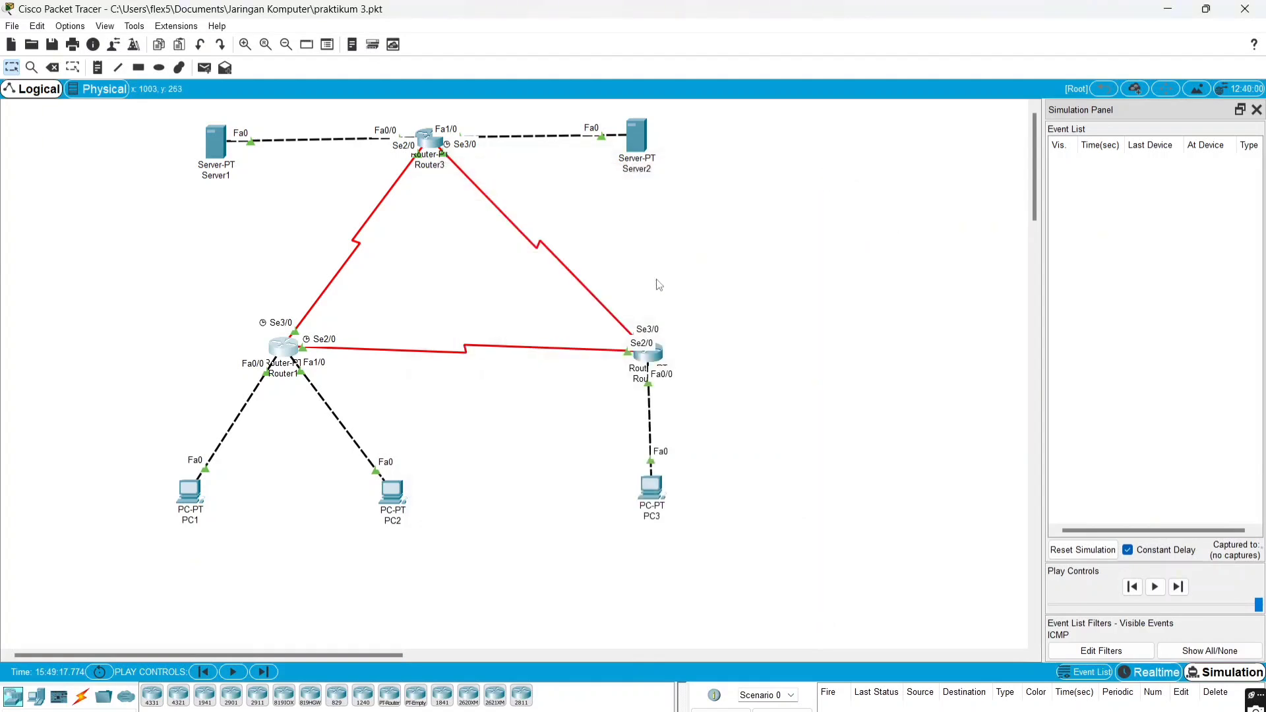
# Review Router2's static routes and the IP settings of its FastEthernet0/0, FastEthernet1/0, Serial2/0 and Serial3/0 interfaces
pyautogui.click(648, 353)
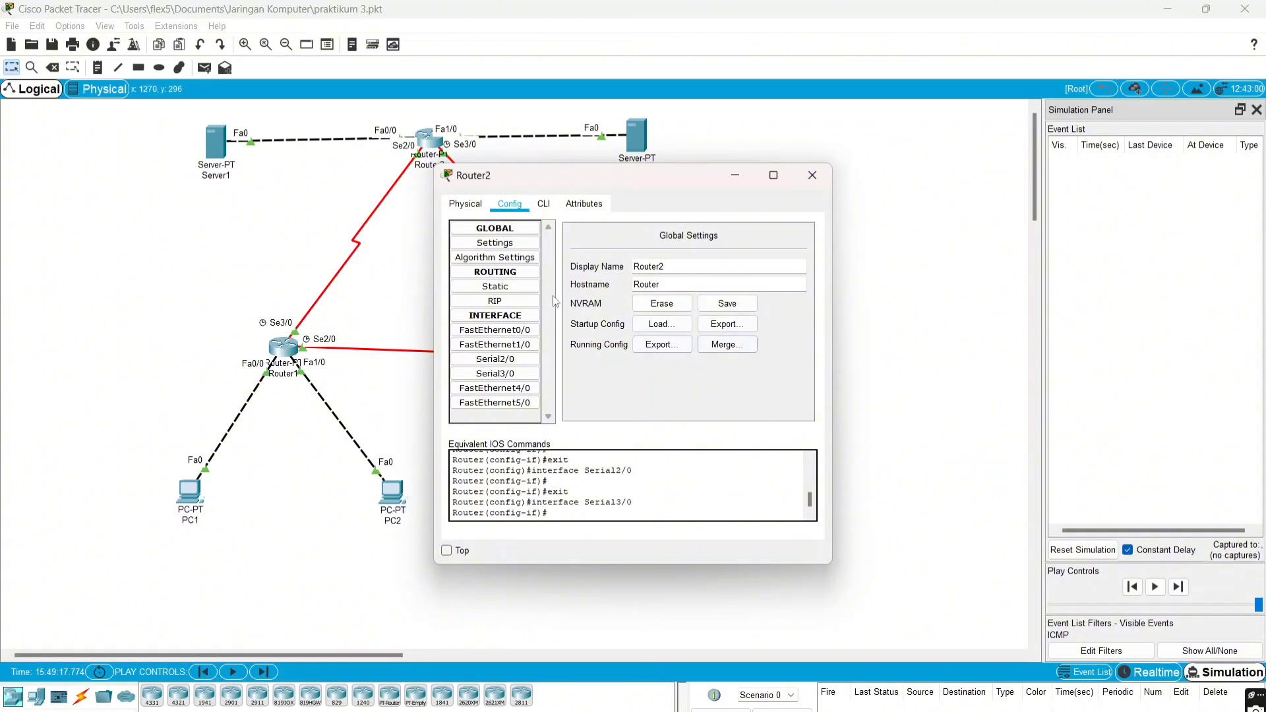
pyautogui.click(517, 289)
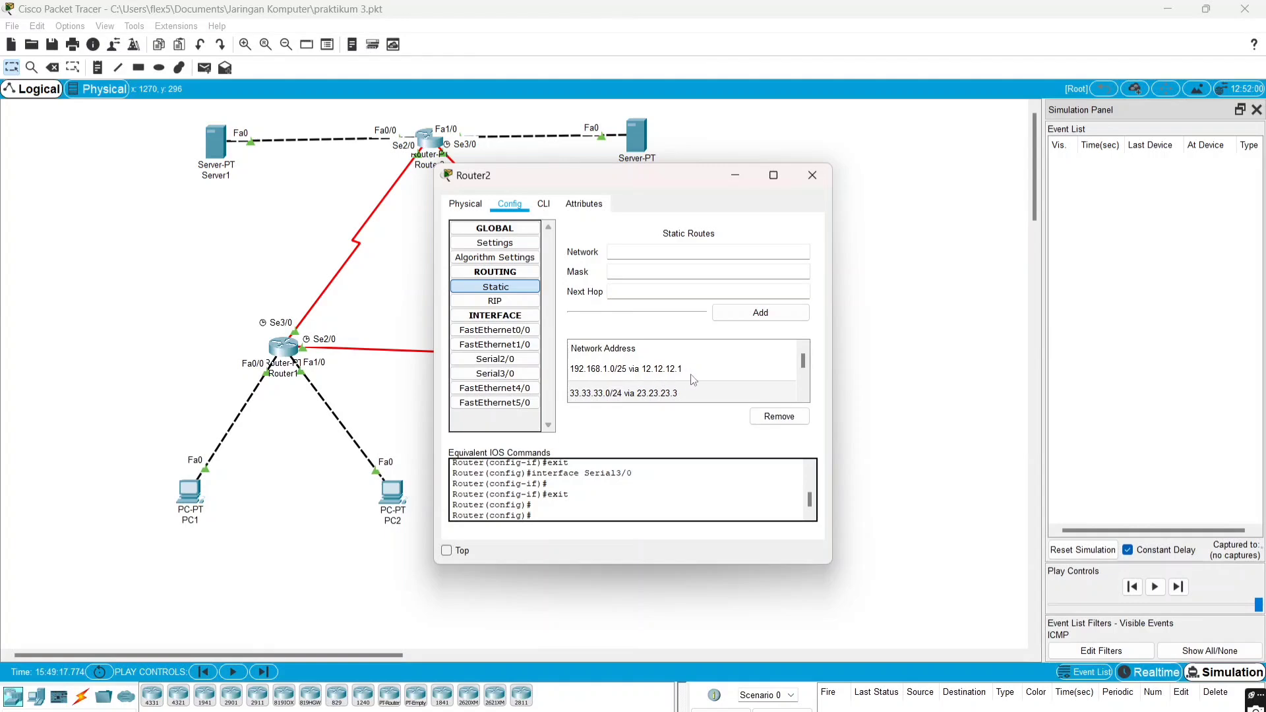
pyautogui.scroll(-1, 700, 389)
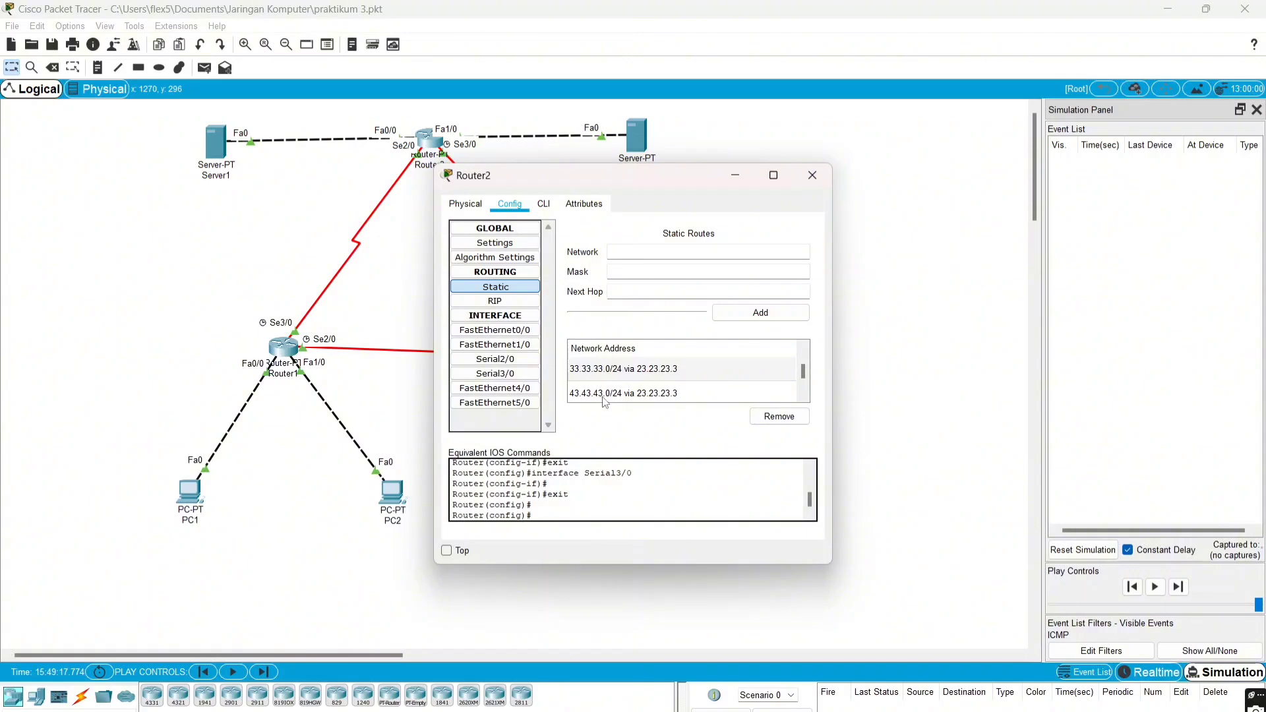
pyautogui.click(494, 329)
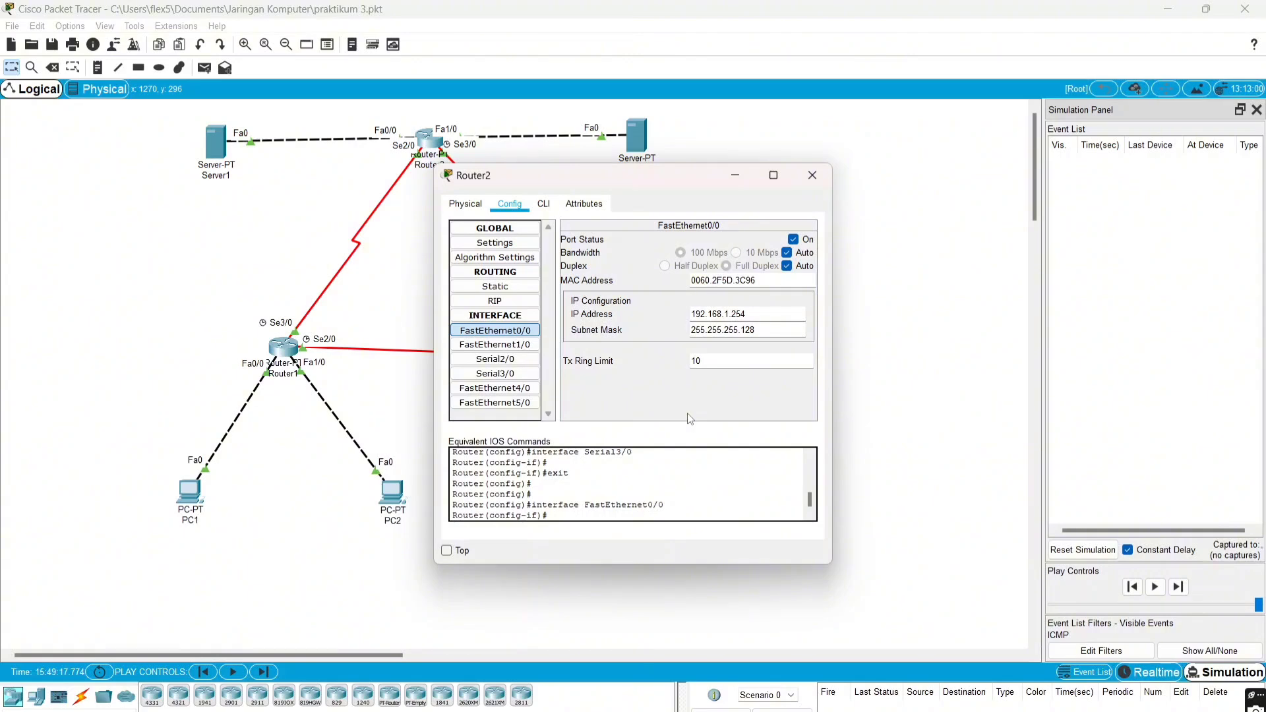
pyautogui.click(519, 345)
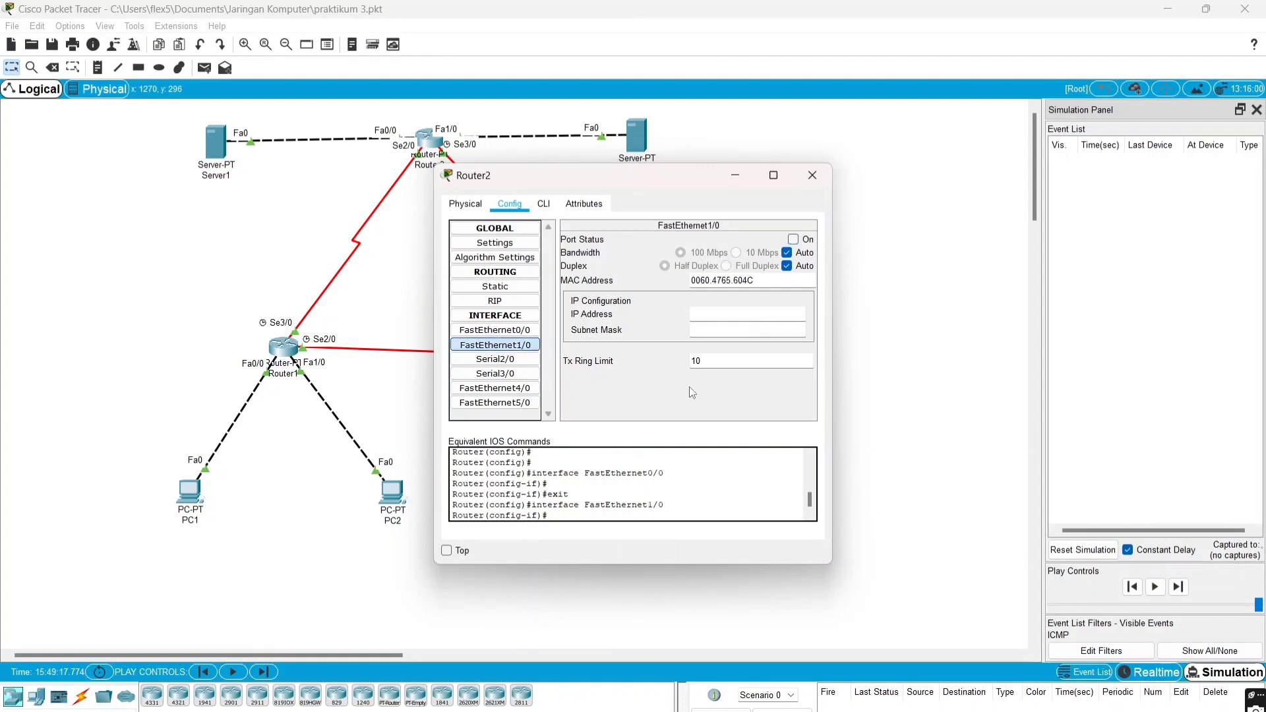
pyautogui.click(496, 359)
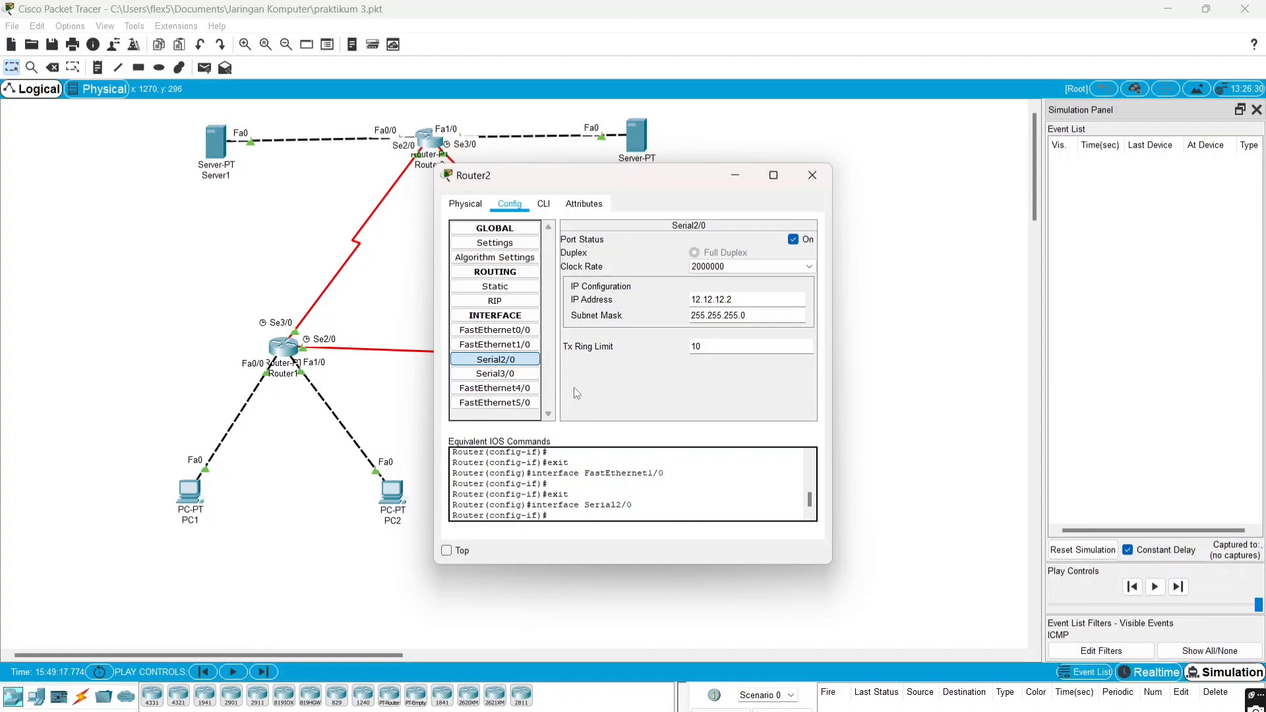
pyautogui.click(496, 374)
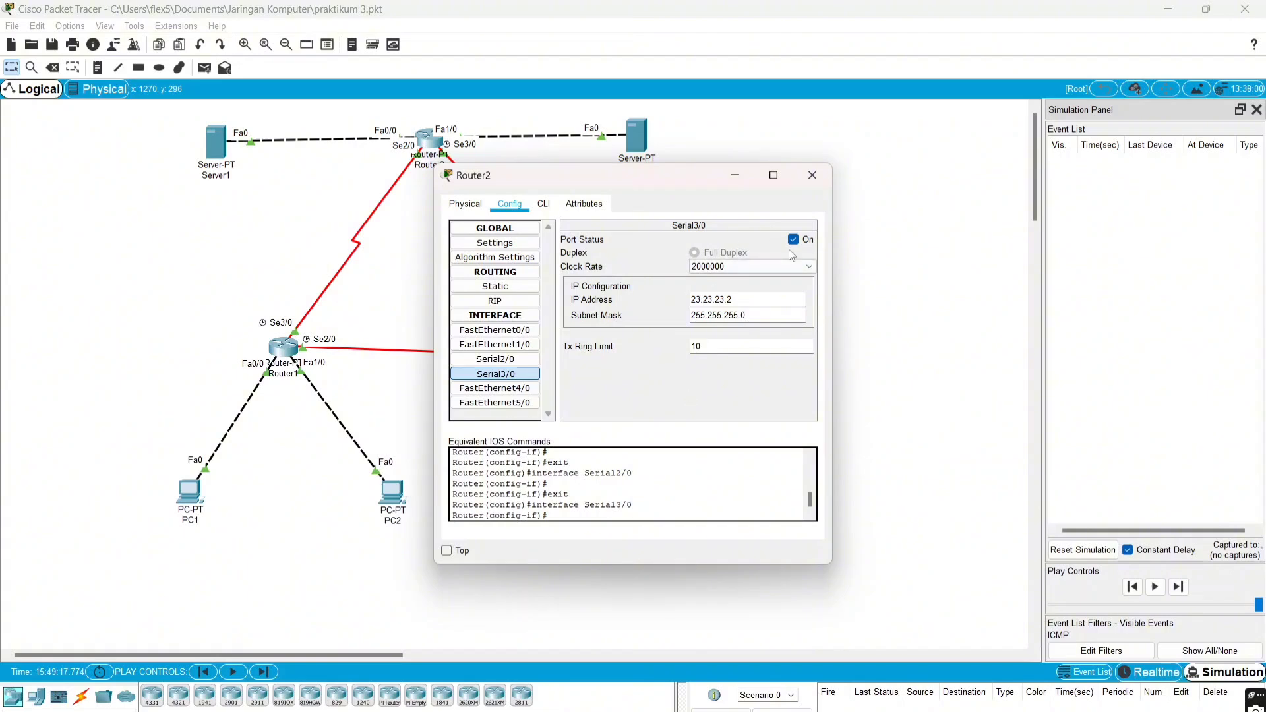
pyautogui.click(812, 174)
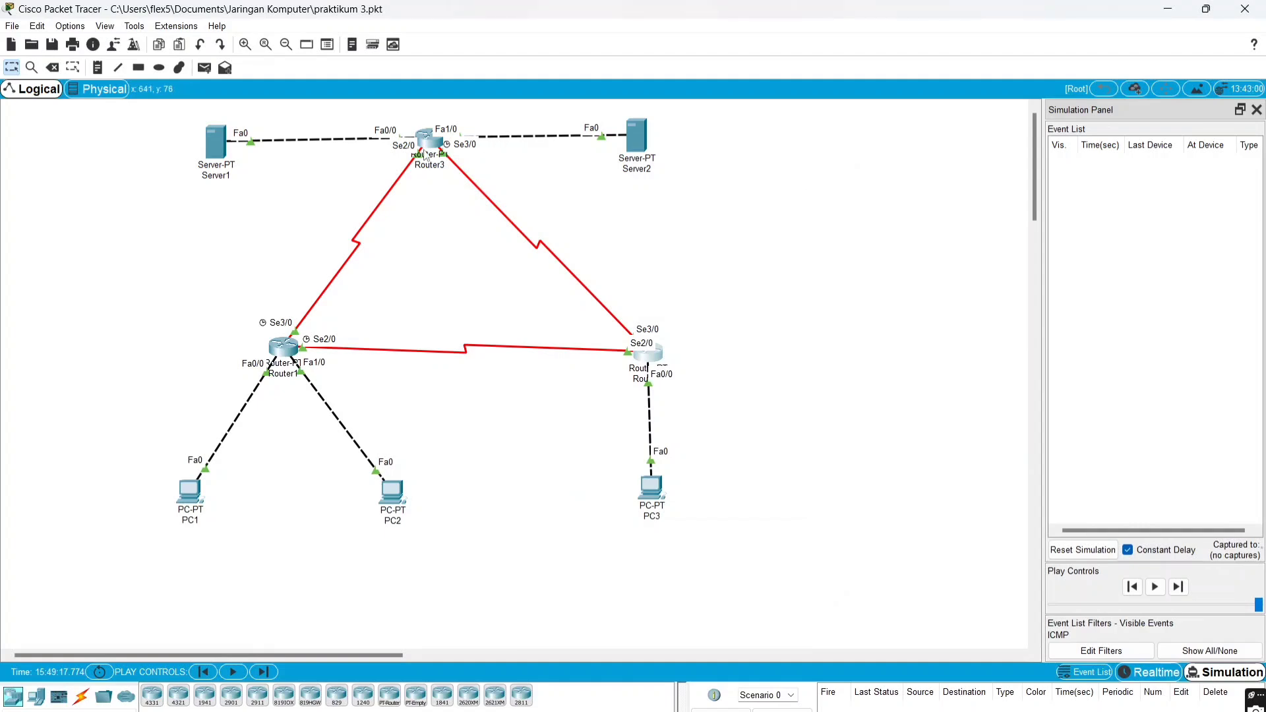
# Review Router3's static routes and the IP settings of its FastEthernet0/0, FastEthernet1/0, Serial2/0 and Serial3/0 interfaces
pyautogui.click(426, 153)
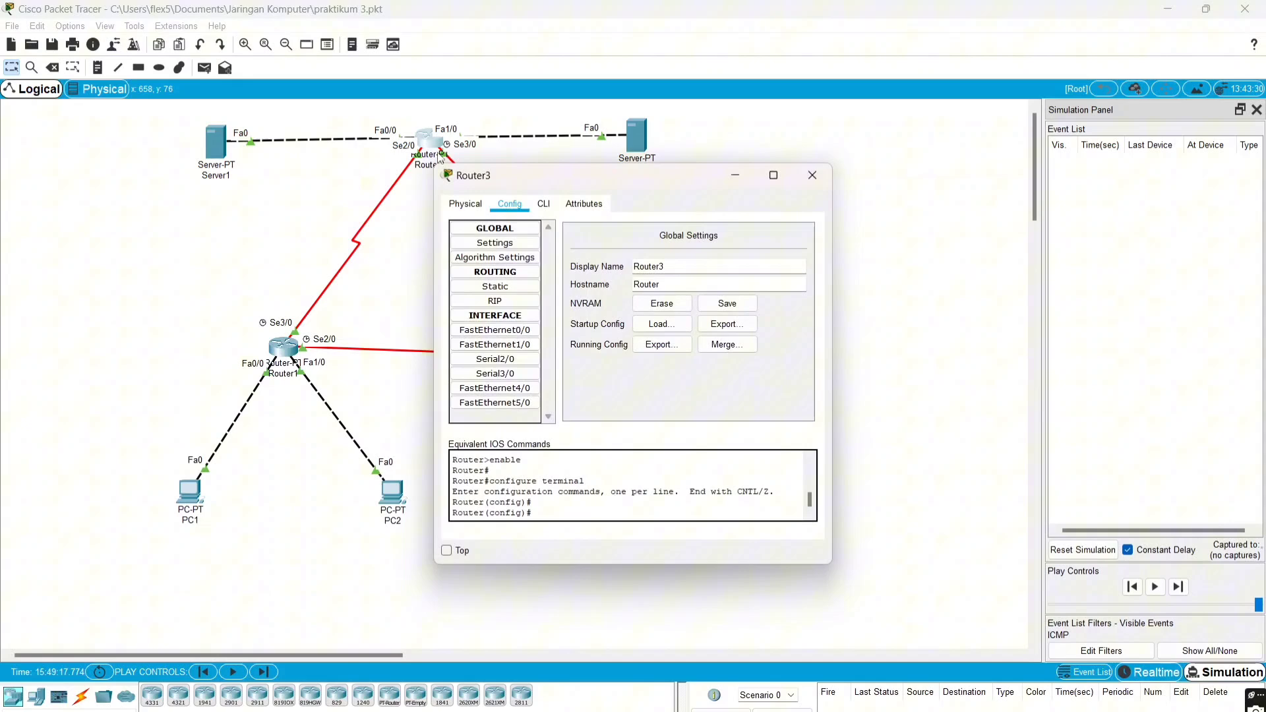
pyautogui.click(516, 288)
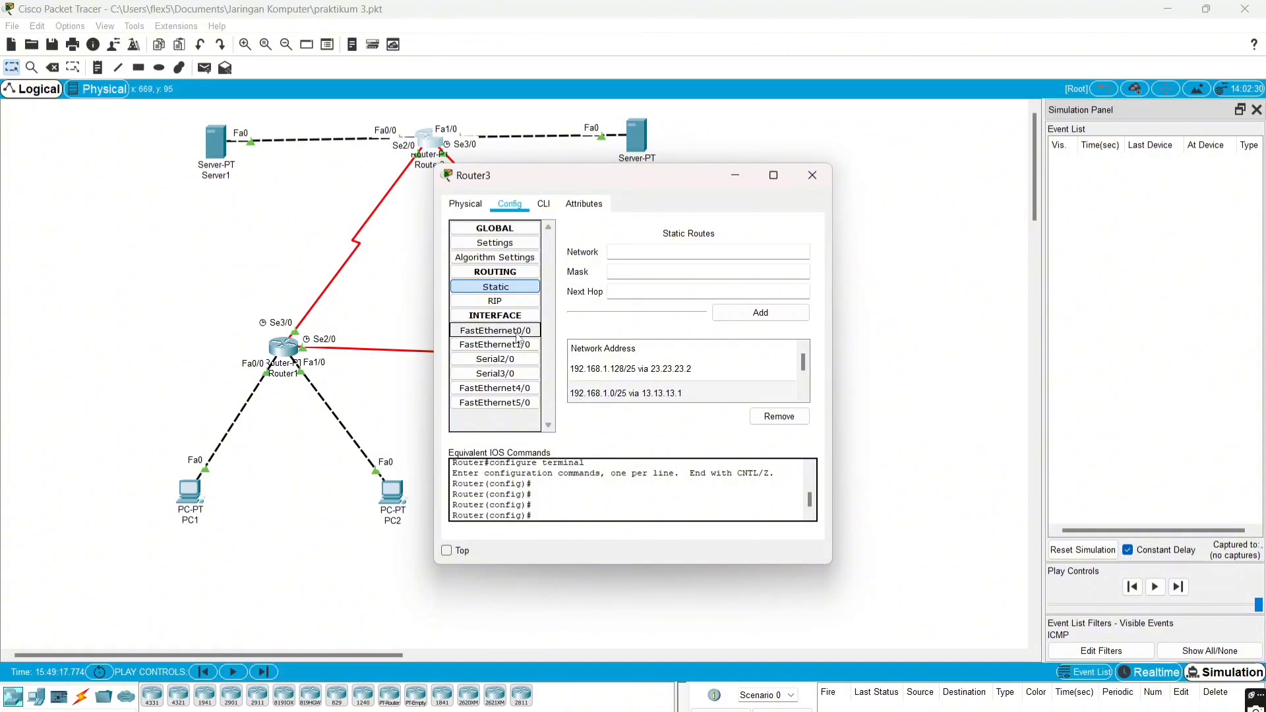
pyautogui.click(519, 336)
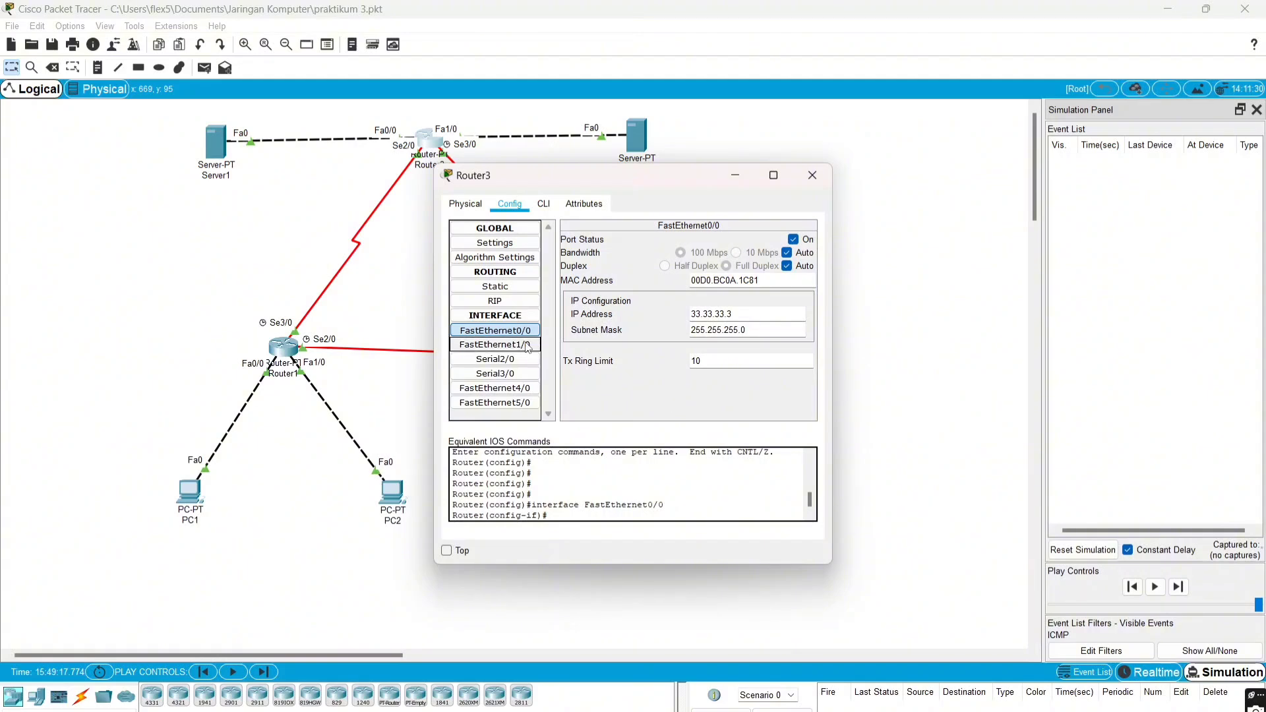
pyautogui.click(495, 345)
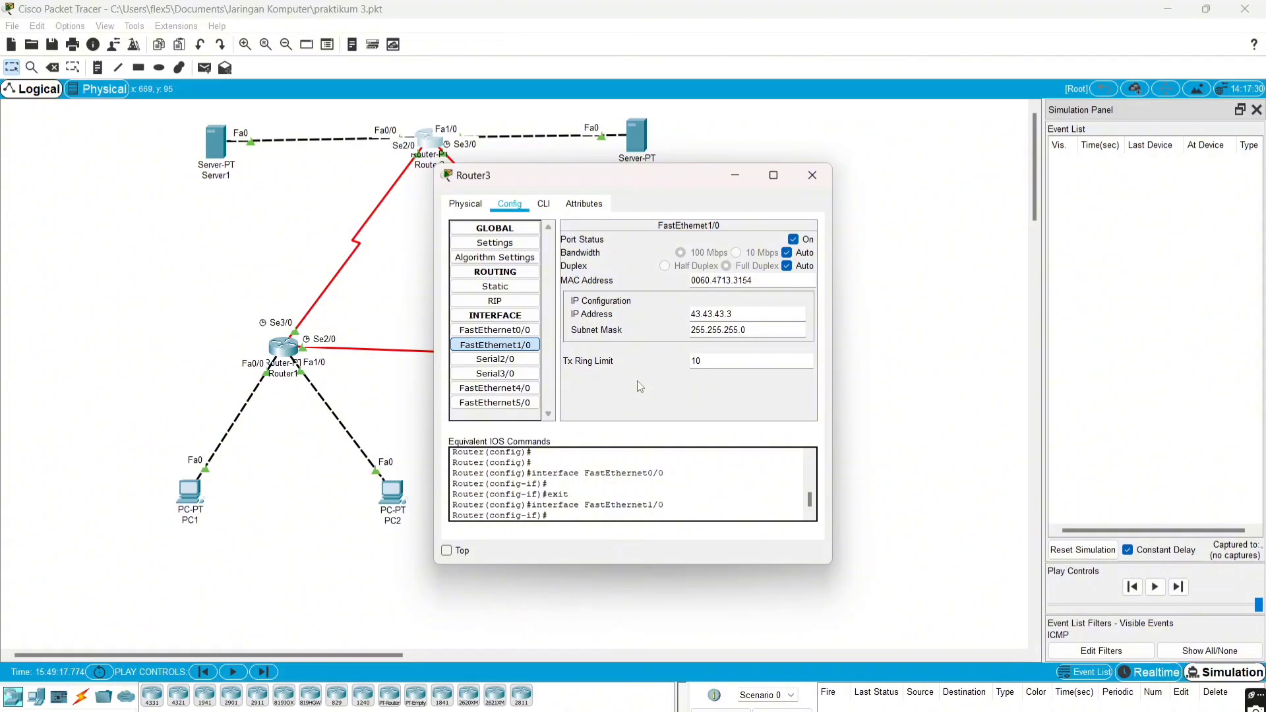
pyautogui.click(495, 359)
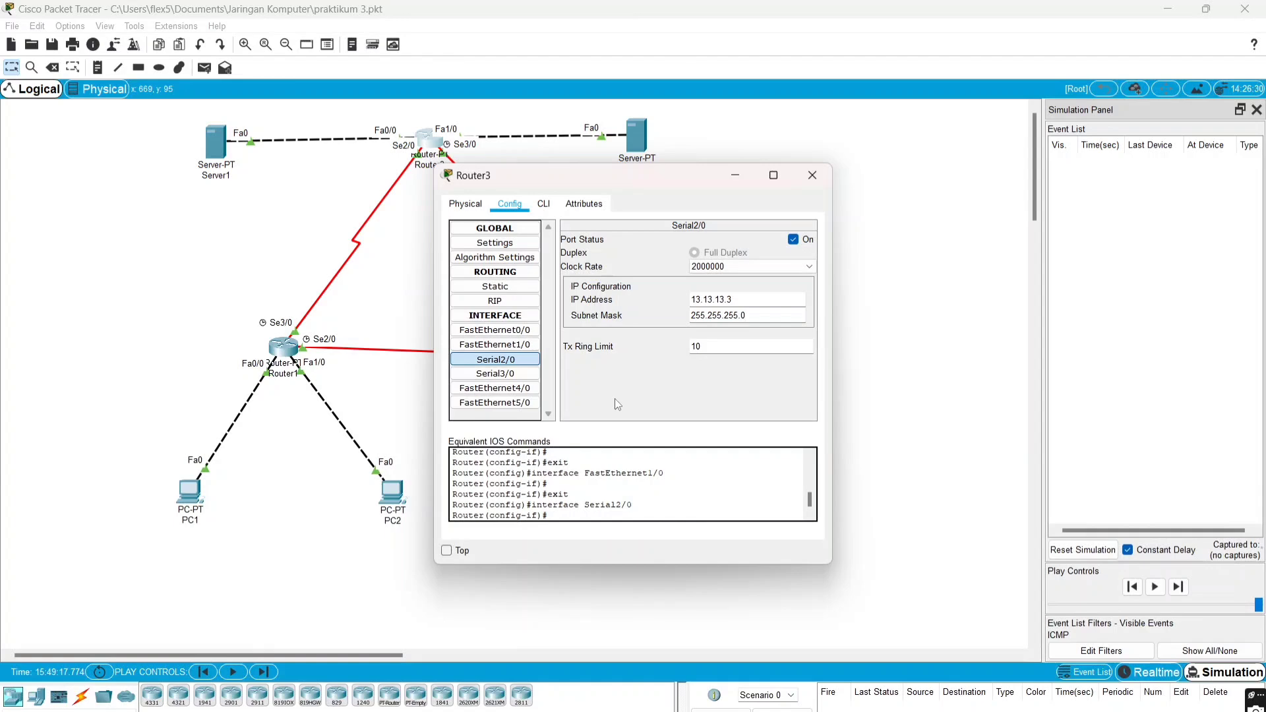
pyautogui.press('Down')
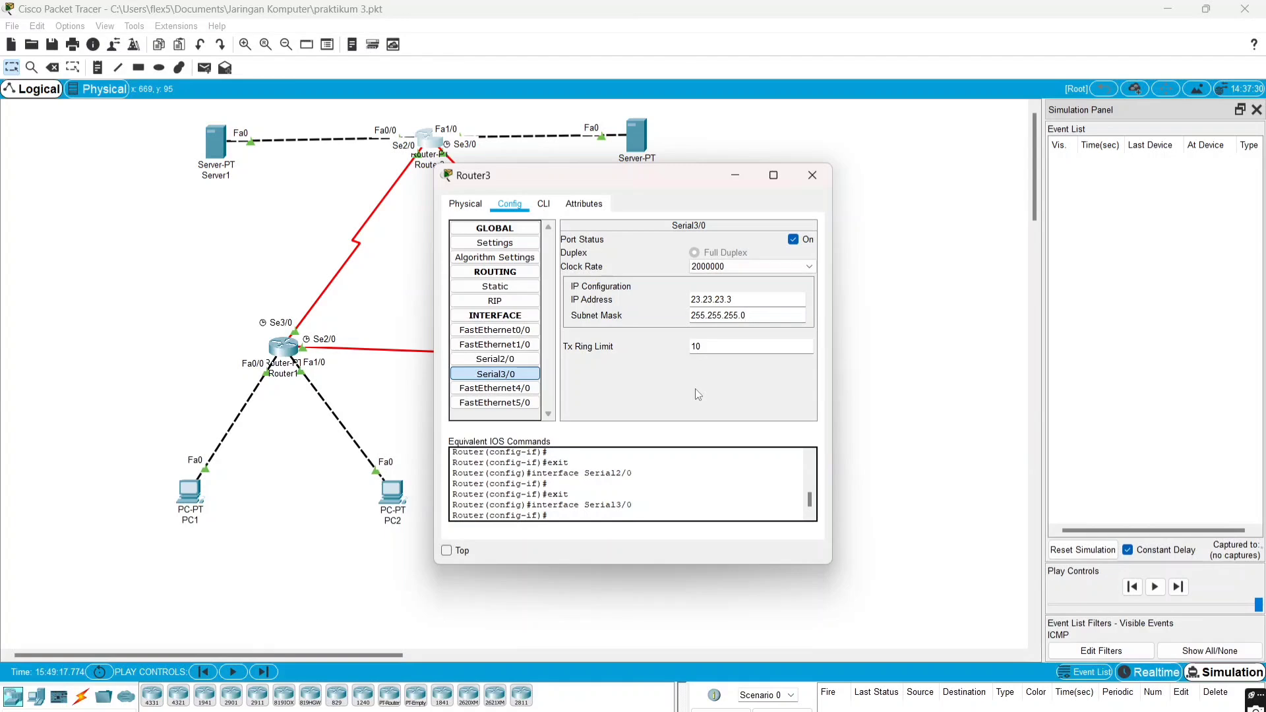
pyautogui.click(811, 175)
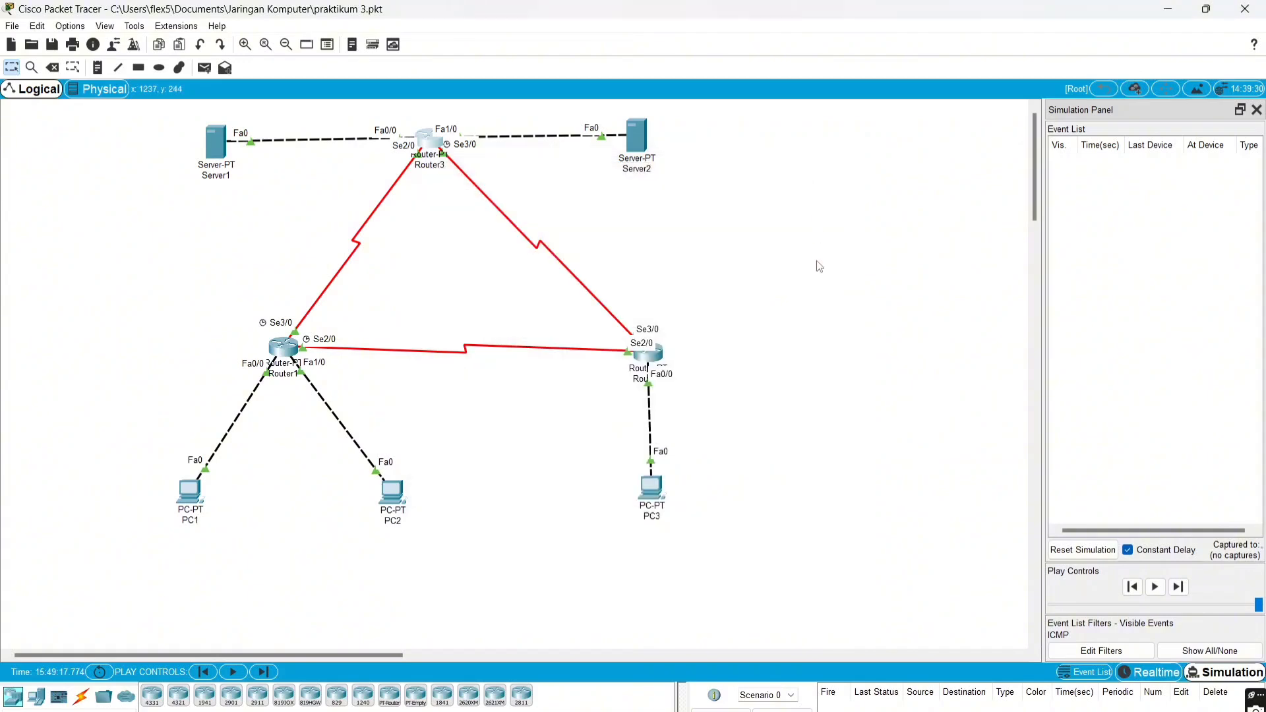
# Review Server1's IP configuration, checking its address, subnet mask and default gateway
pyautogui.click(217, 150)
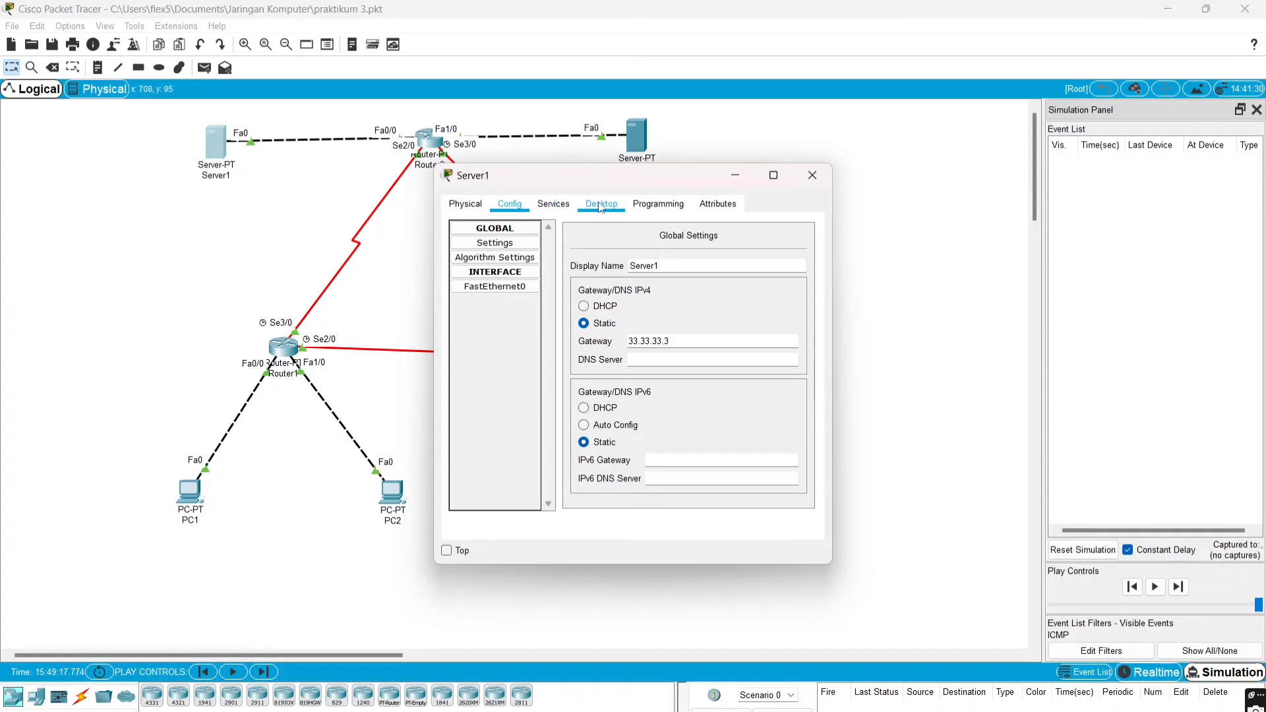
pyautogui.click(601, 205)
pyautogui.click(473, 279)
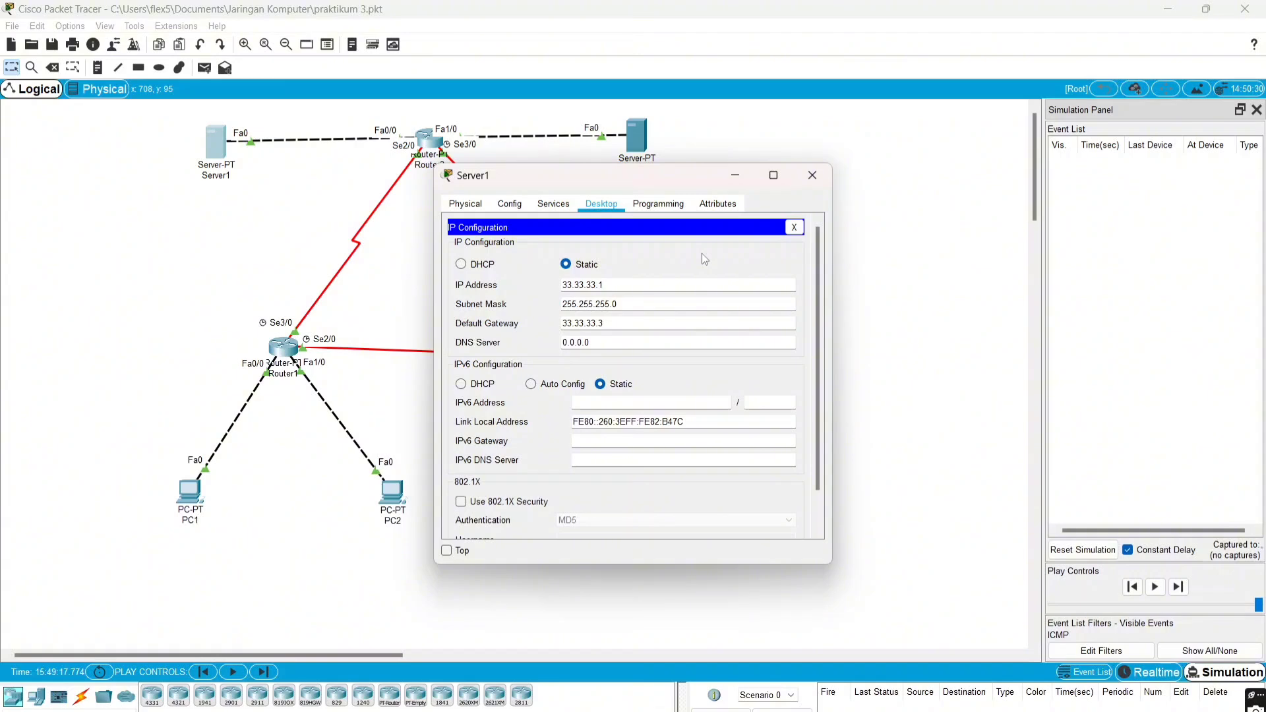
pyautogui.click(812, 177)
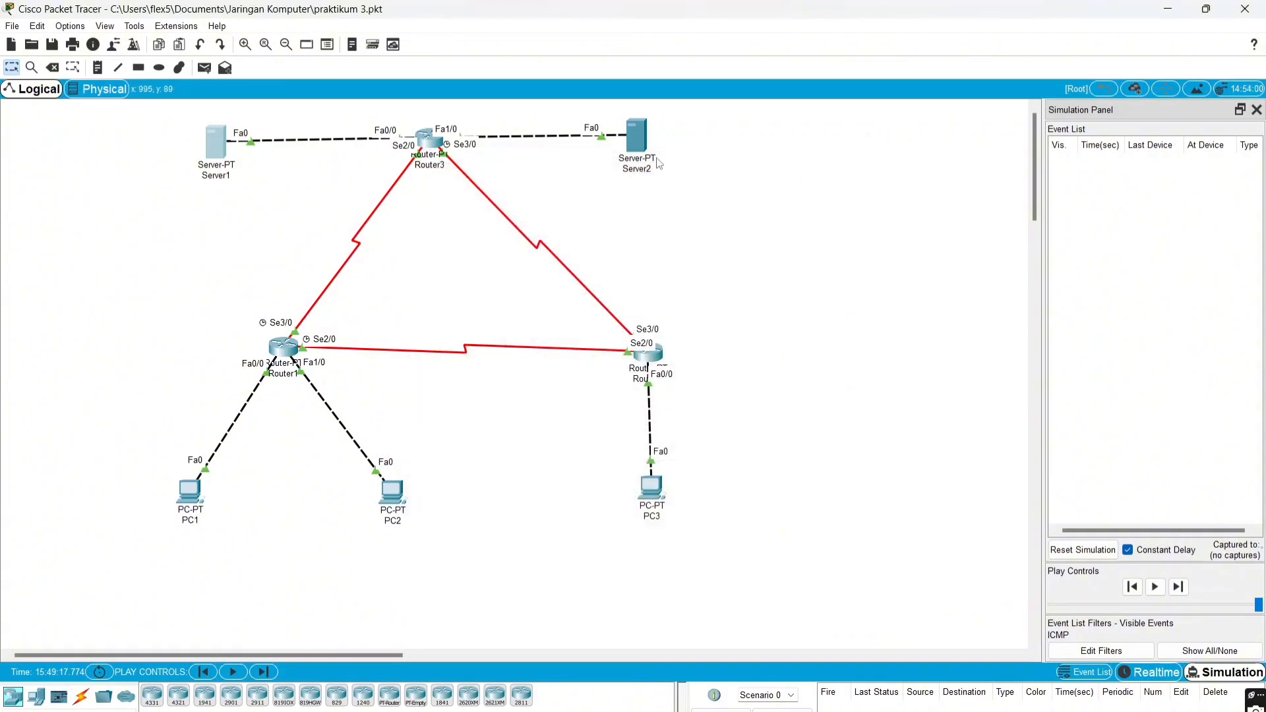
# Review Server2's IP configuration, checking its address, subnet mask and default gateway
pyautogui.click(637, 141)
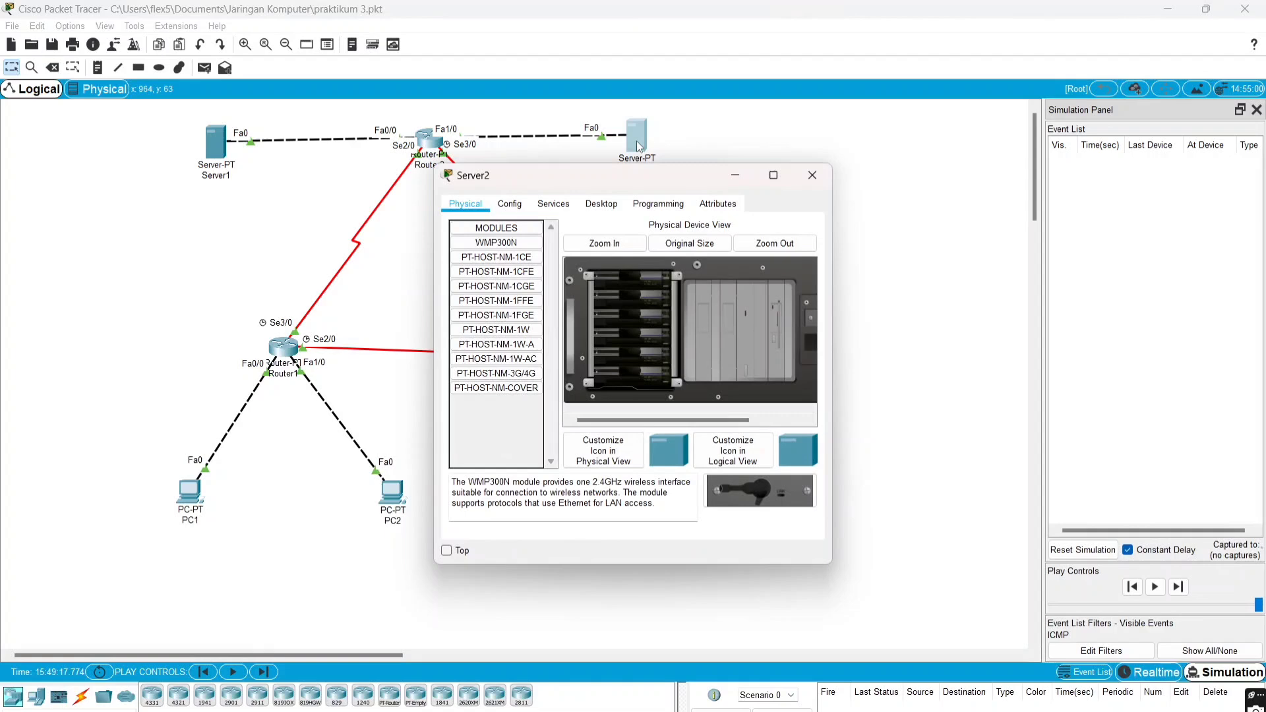
pyautogui.click(601, 204)
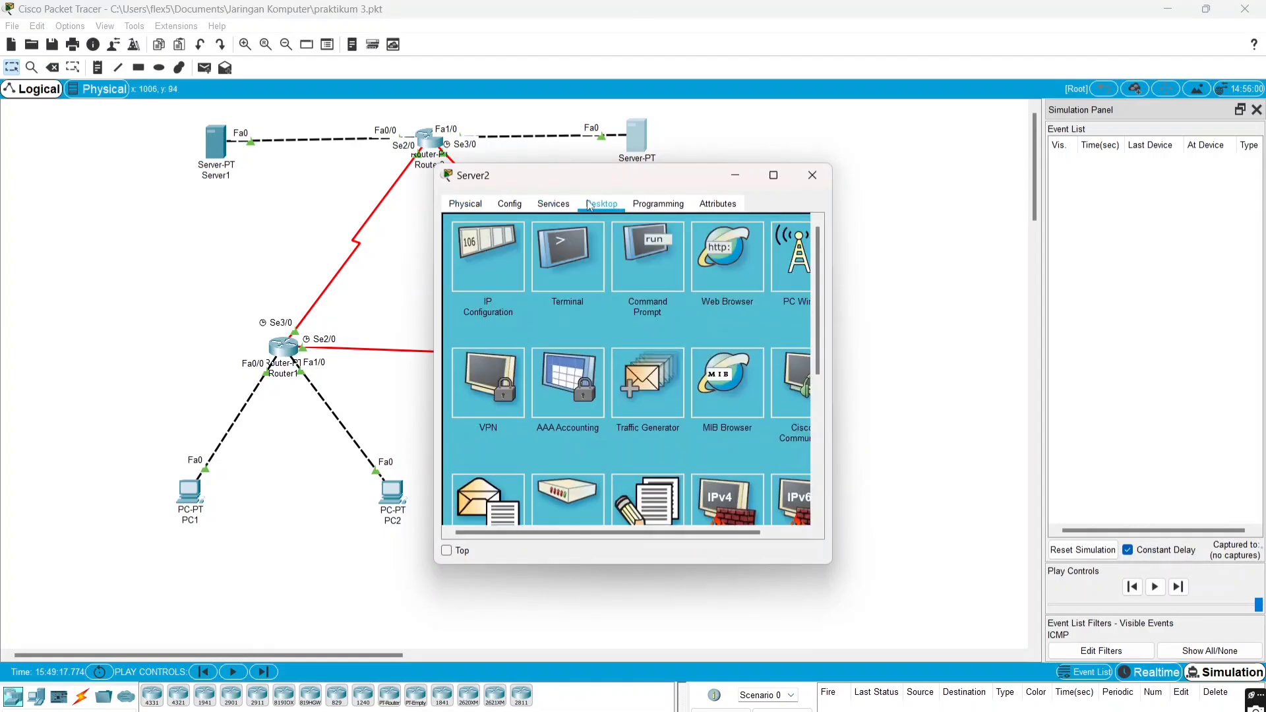
pyautogui.click(481, 252)
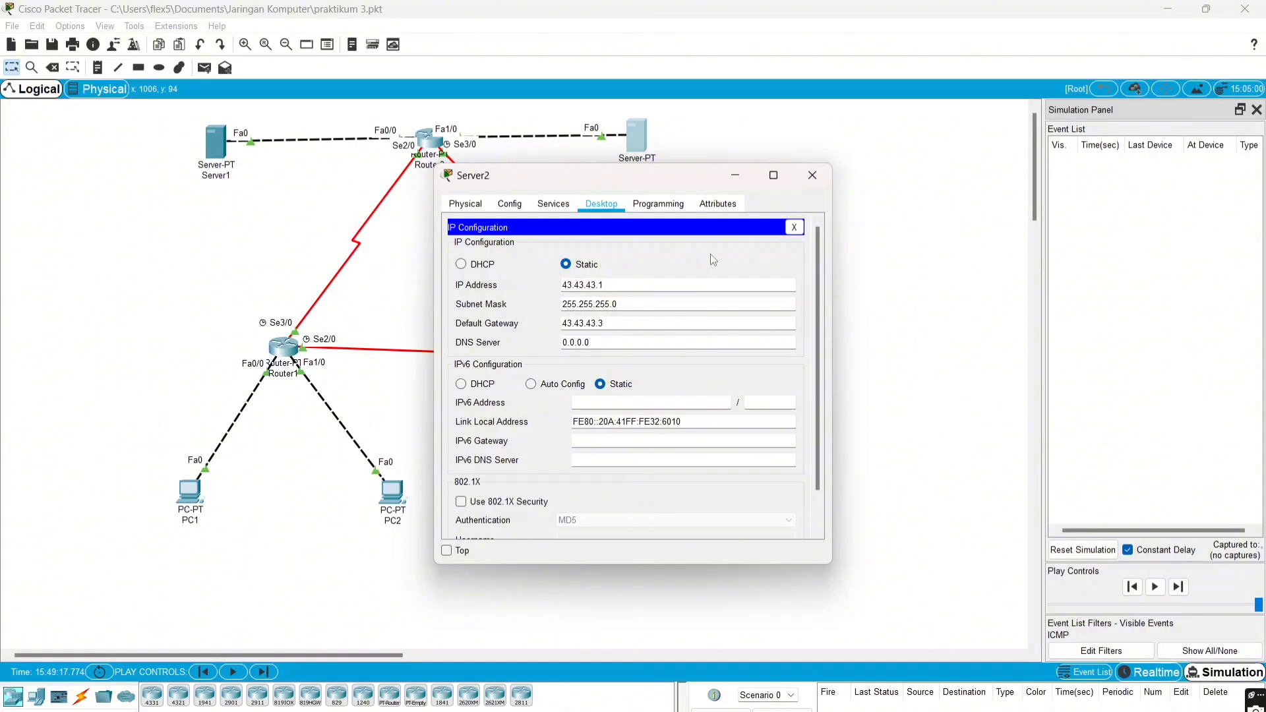
pyautogui.click(811, 175)
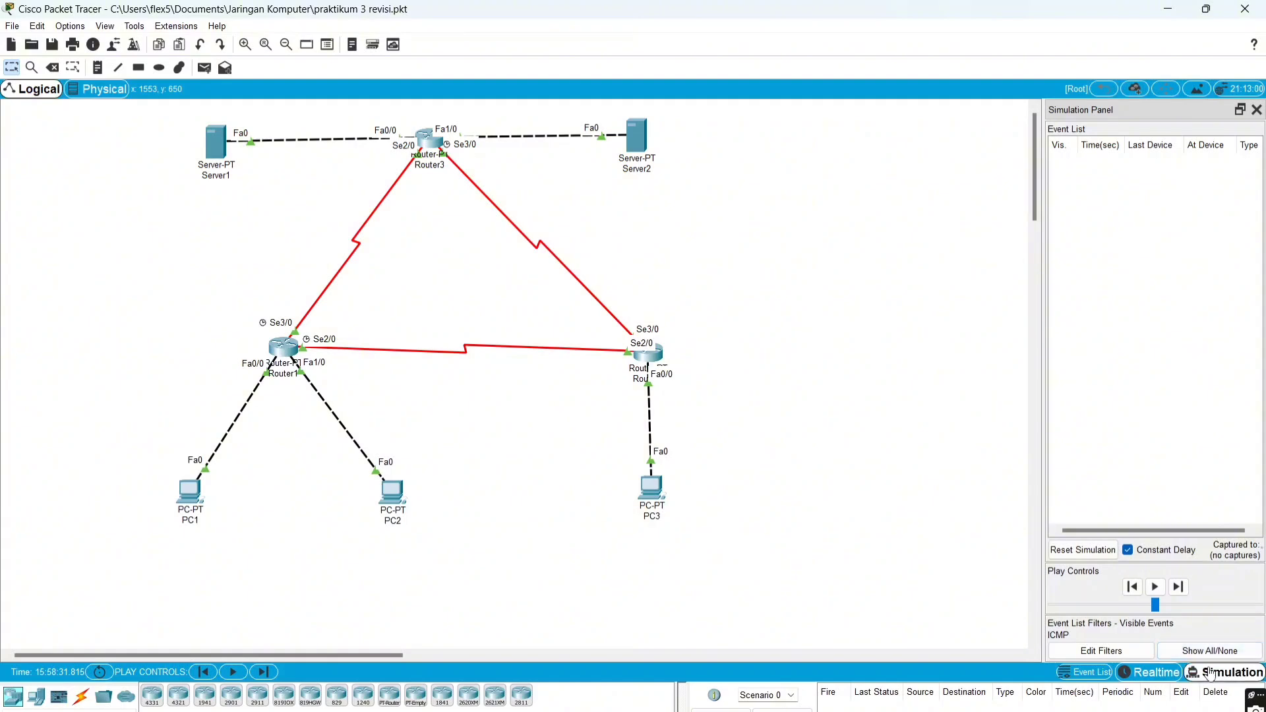
# Check that the simulation event filter shows only ICMP, and send a simple PDU from PC1 to PC2, advancing it hop by hop through the round trip
pyautogui.click(1126, 652)
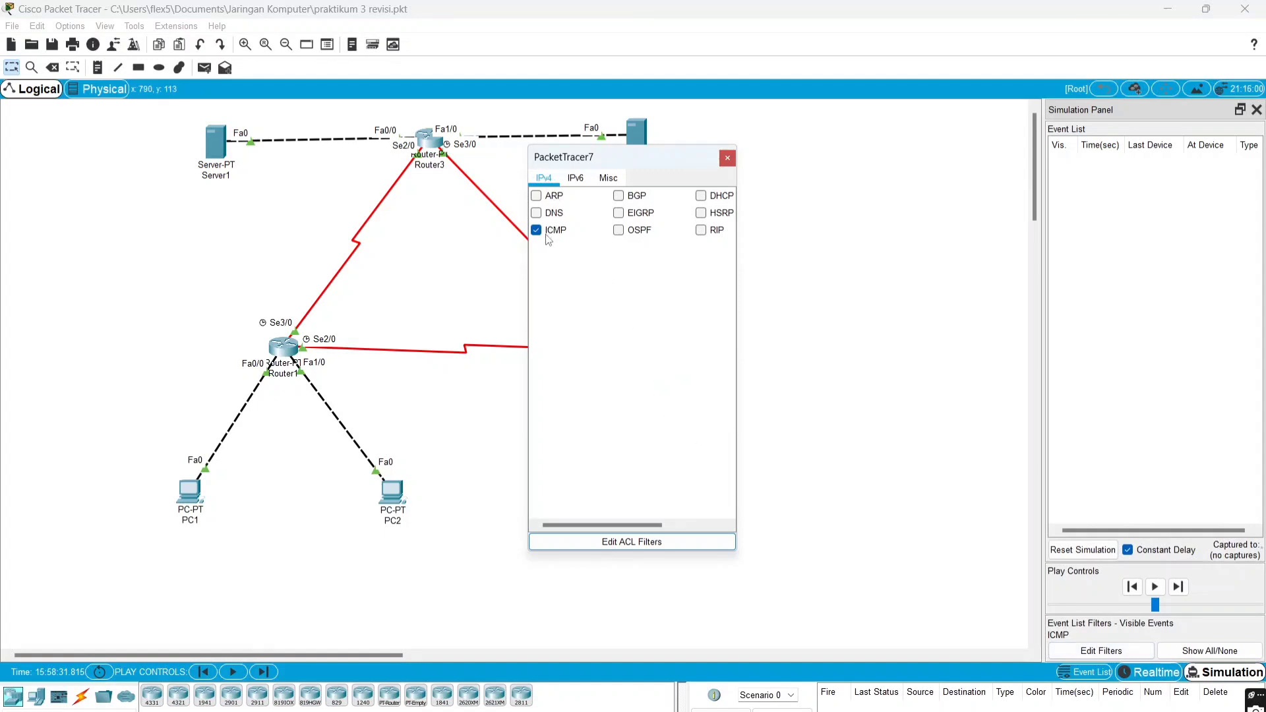
pyautogui.click(726, 160)
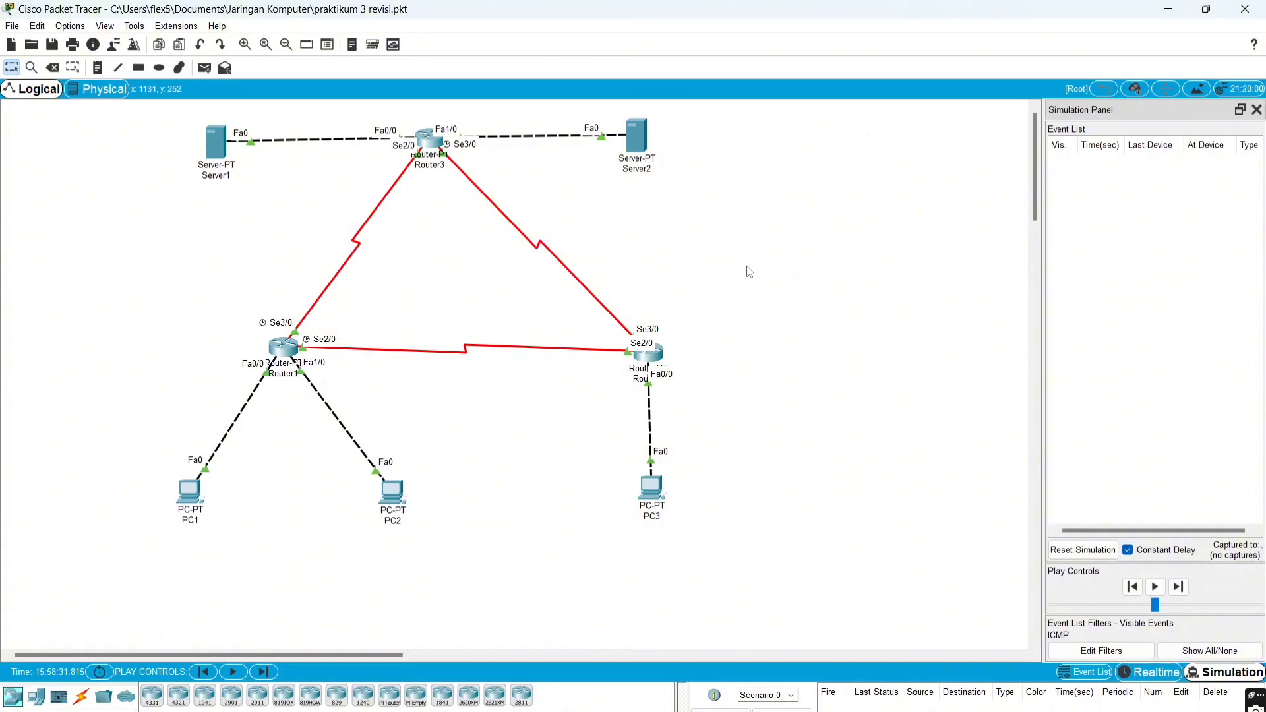
pyautogui.click(204, 68)
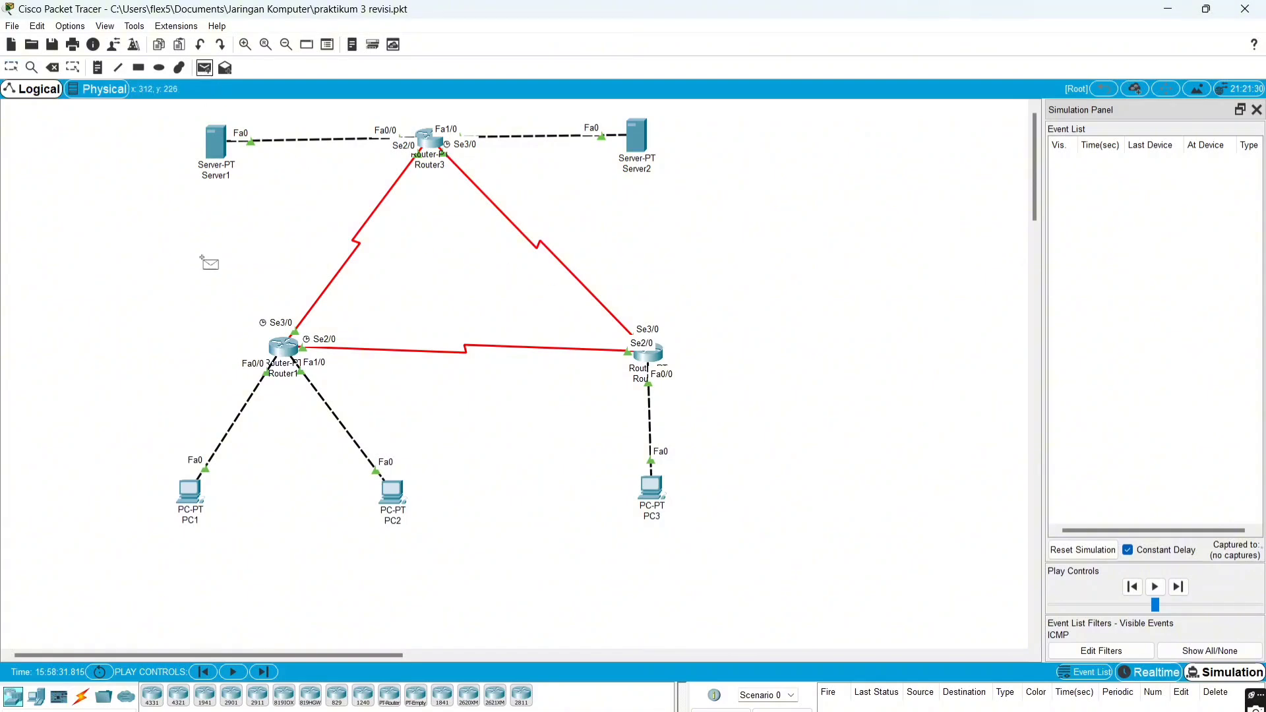
pyautogui.click(188, 491)
pyautogui.click(389, 492)
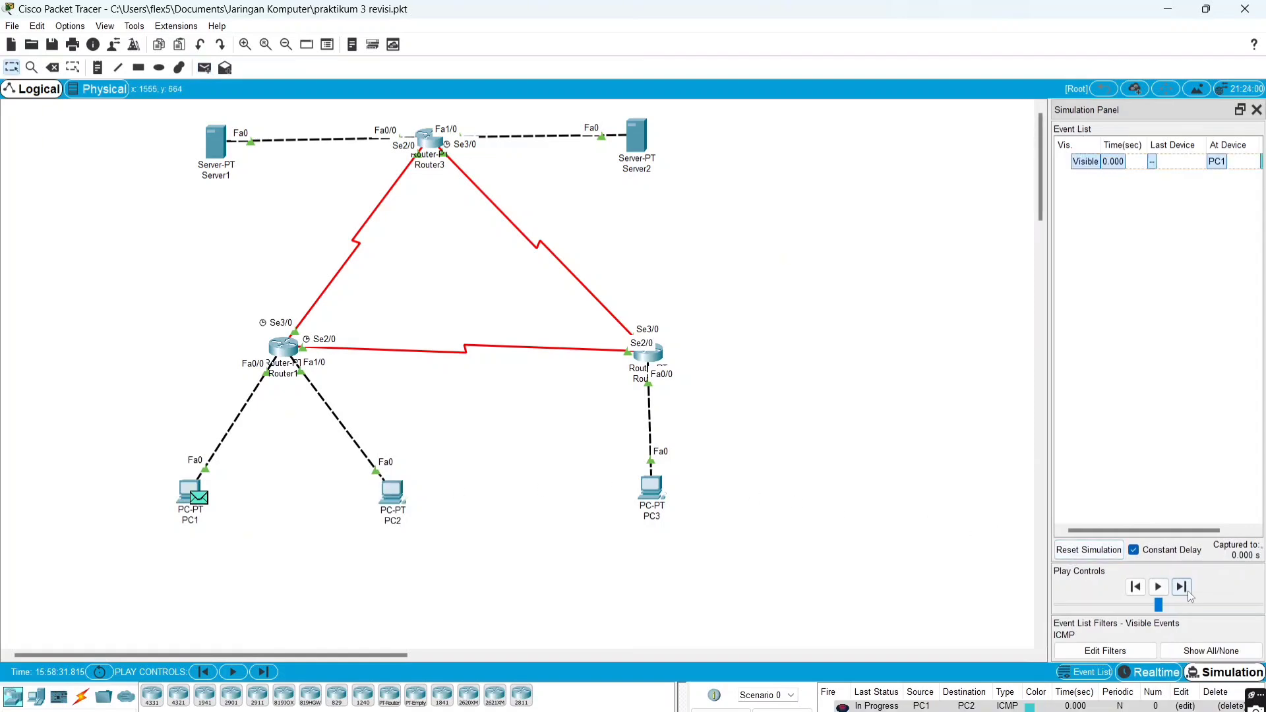
pyautogui.click(1186, 591)
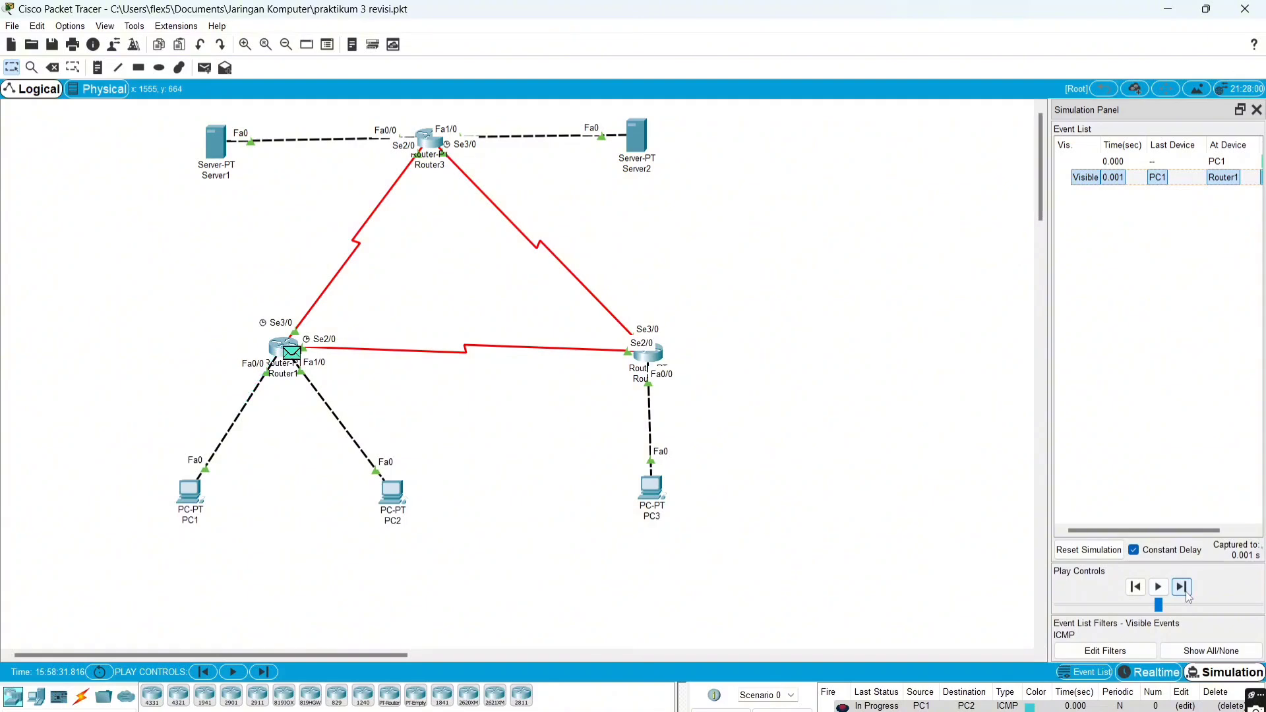
pyautogui.click(1186, 592)
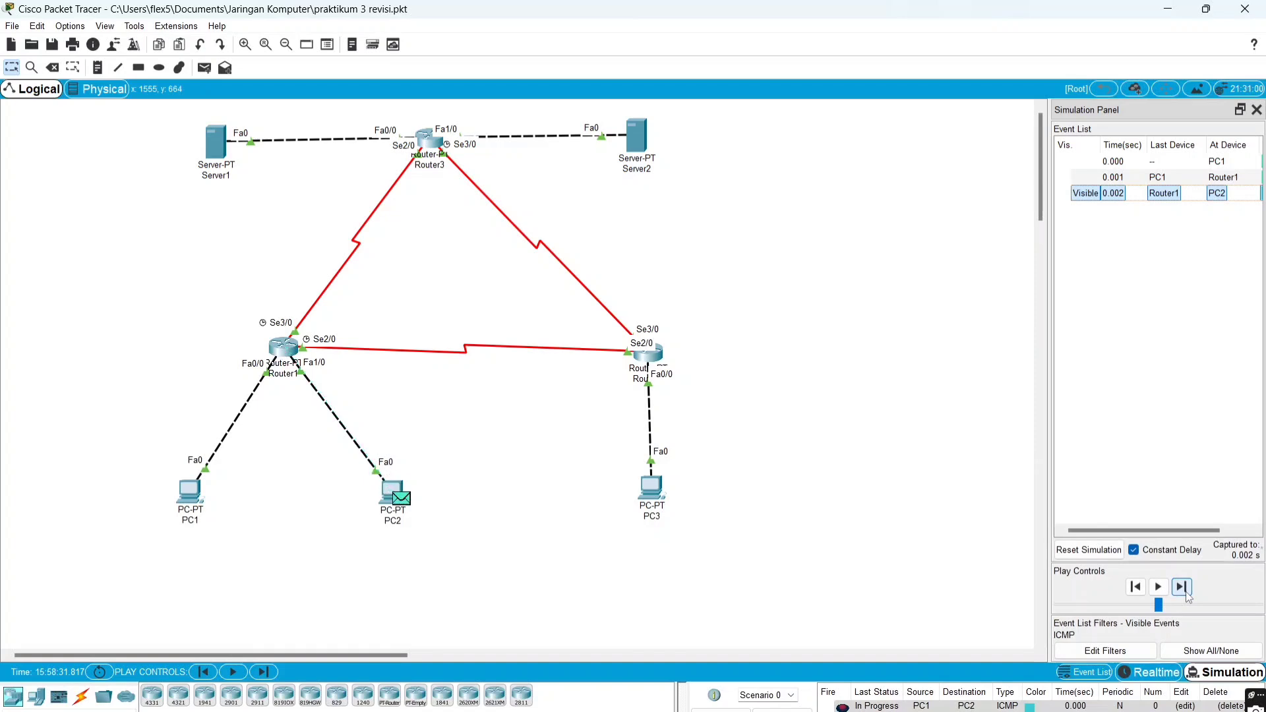
pyautogui.click(1186, 591)
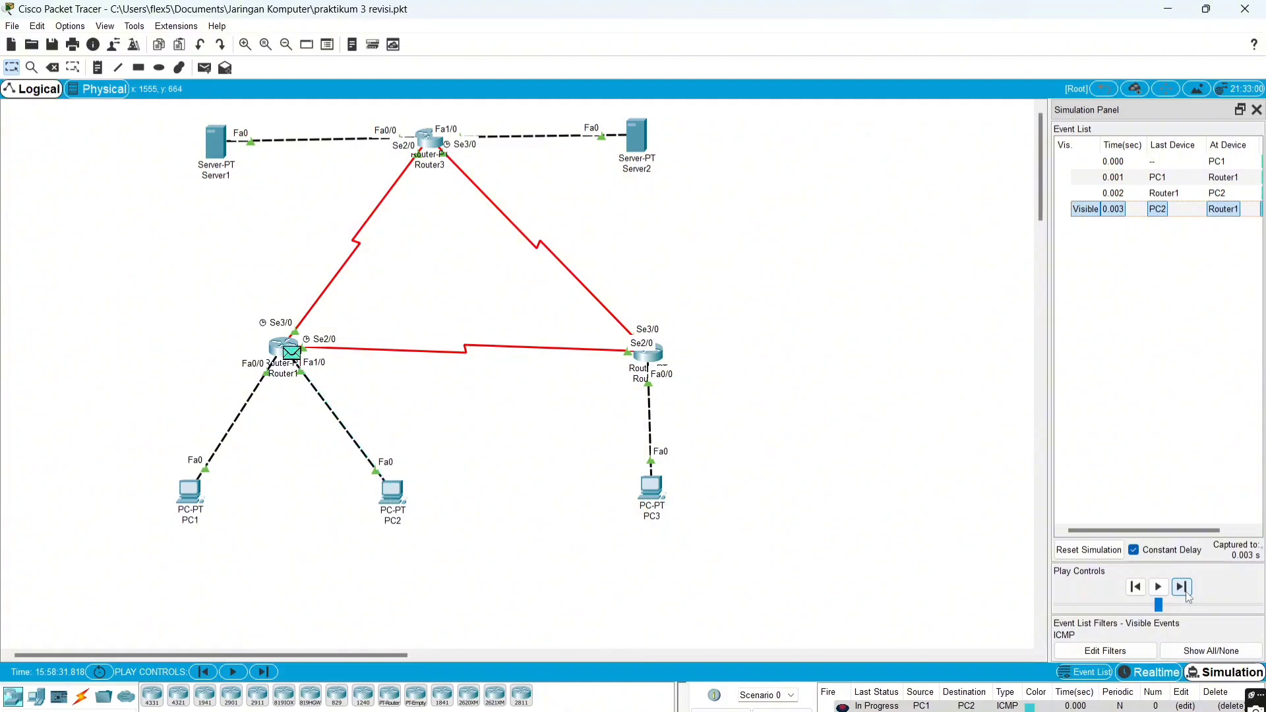
pyautogui.click(1187, 592)
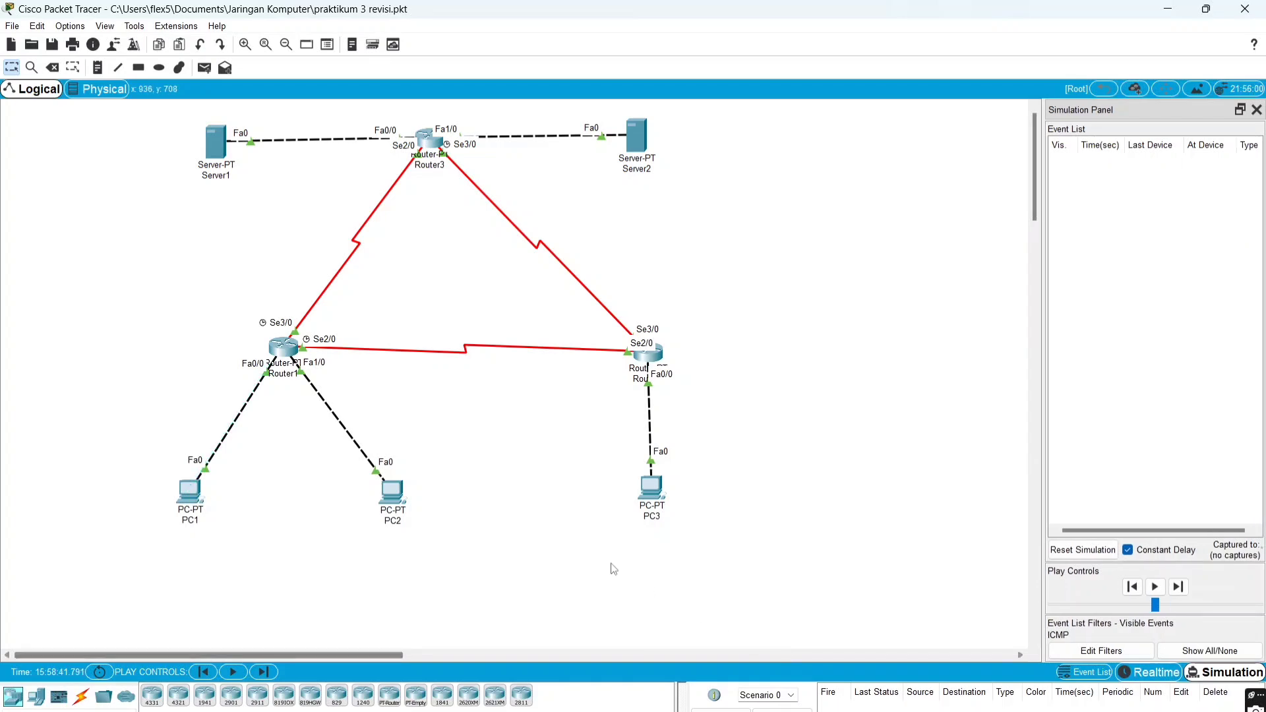
# Send a simple PDU from PC1 to PC3 and advance the simulation one event at a time until the reply returns to PC1
pyautogui.click(204, 68)
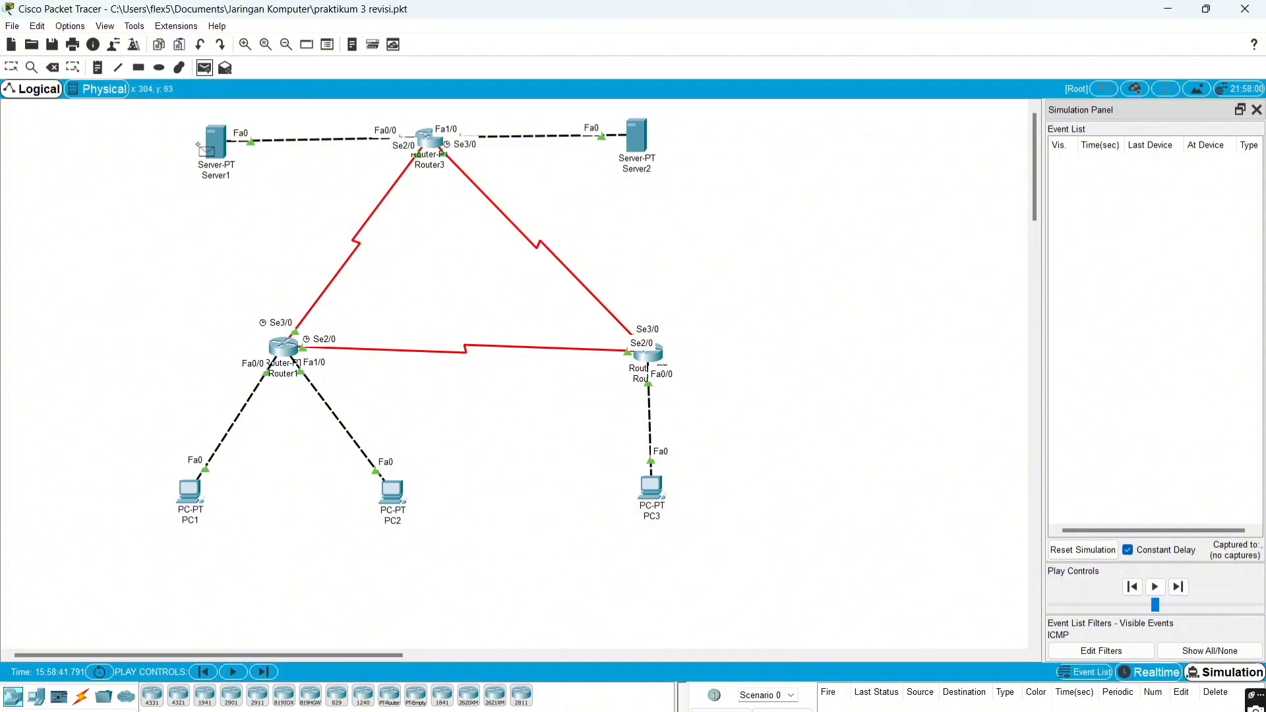
pyautogui.click(187, 491)
pyautogui.click(649, 488)
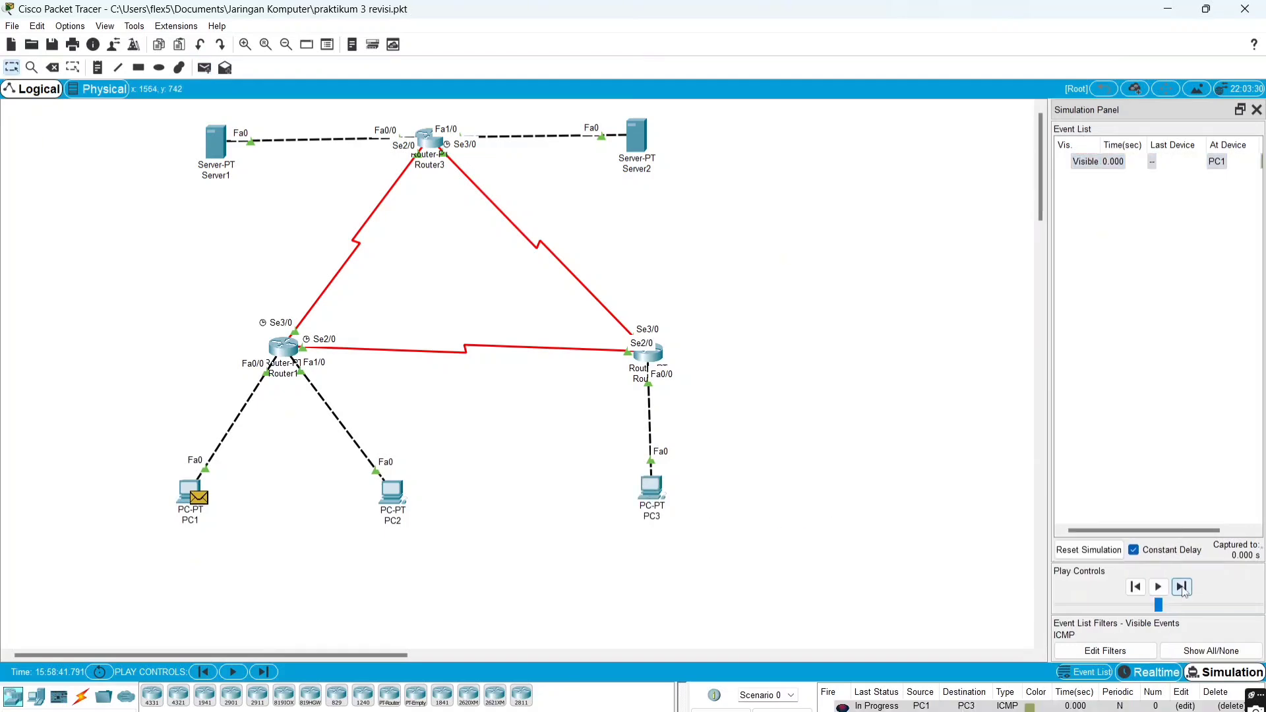
pyautogui.click(1182, 587)
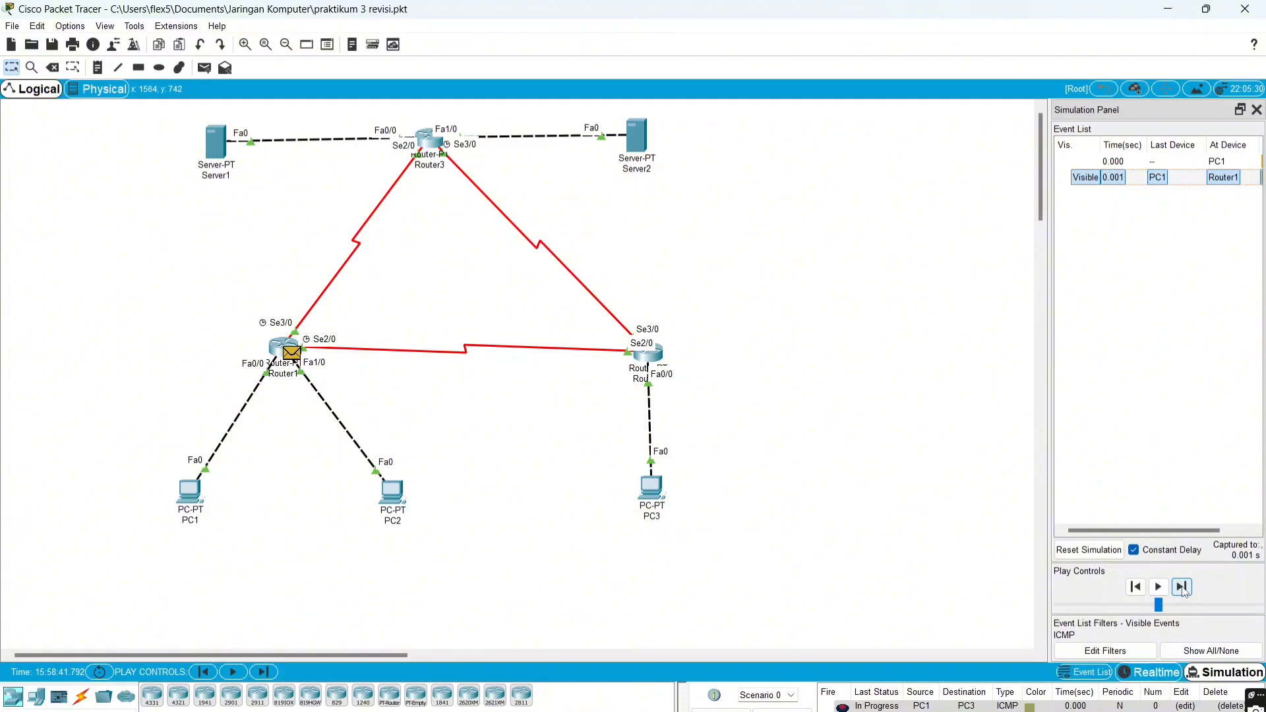
pyautogui.click(1183, 588)
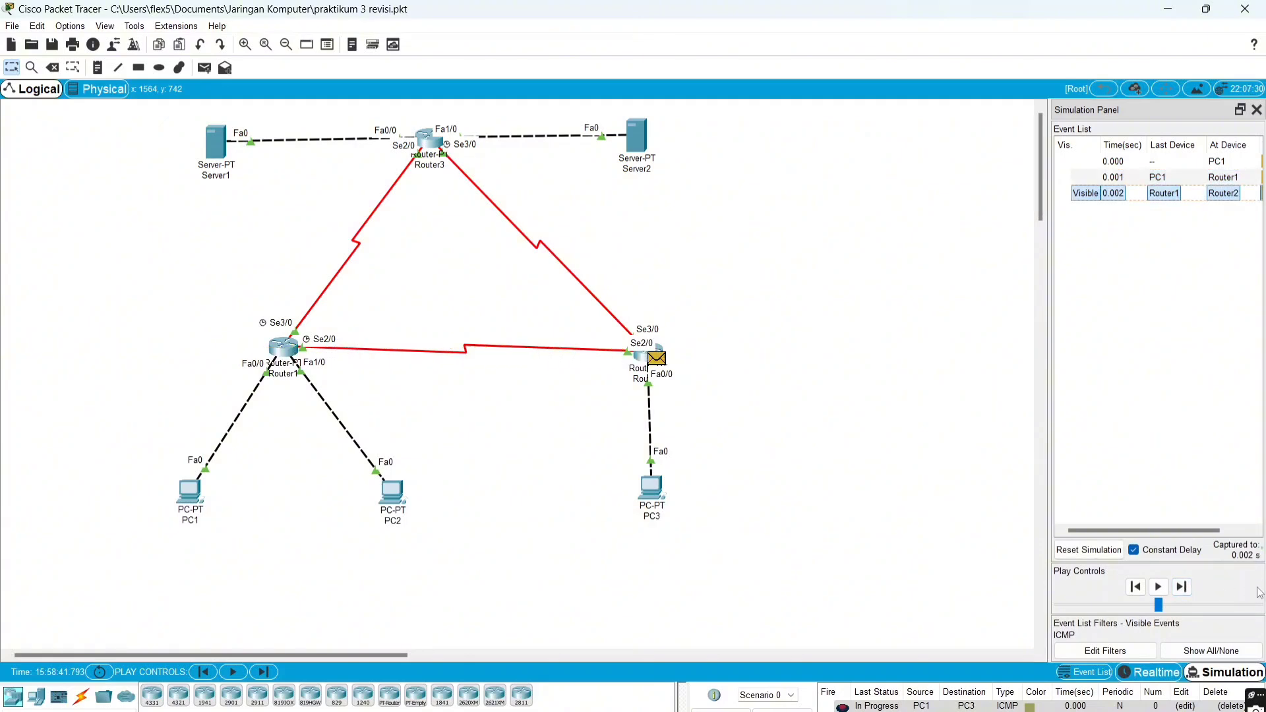
pyautogui.click(1182, 587)
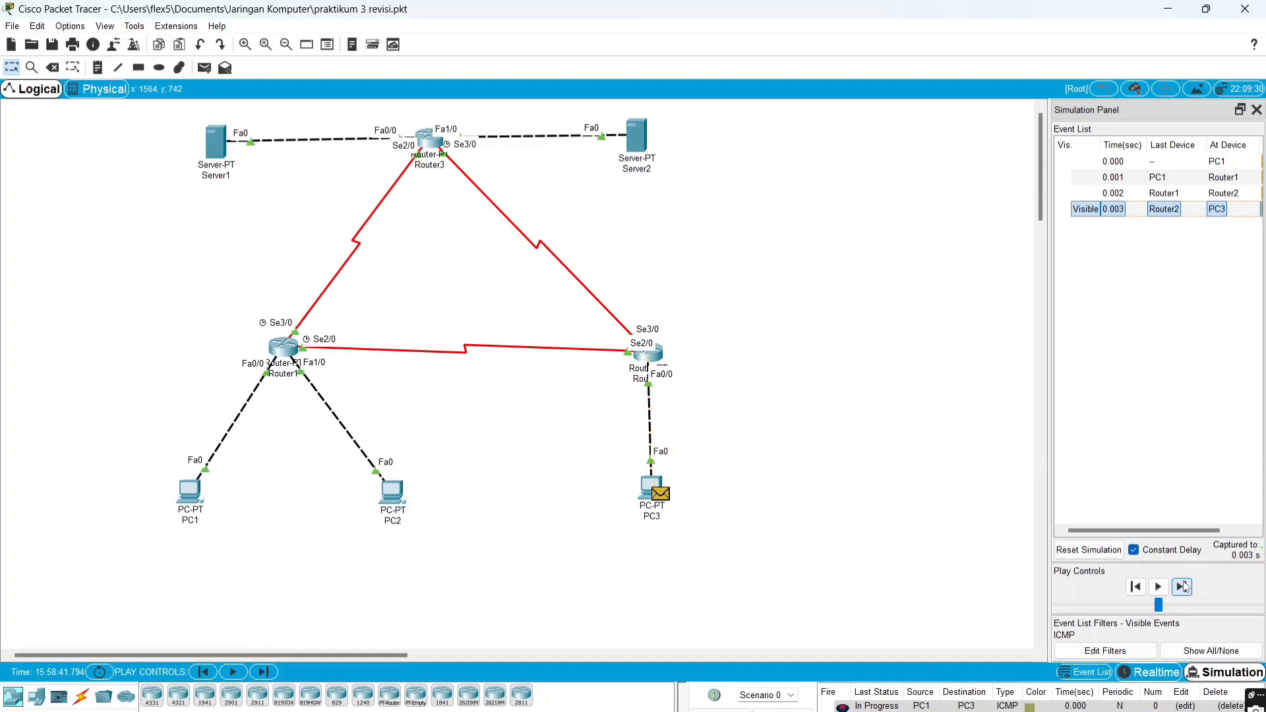
pyautogui.click(1183, 587)
pyautogui.click(1183, 587)
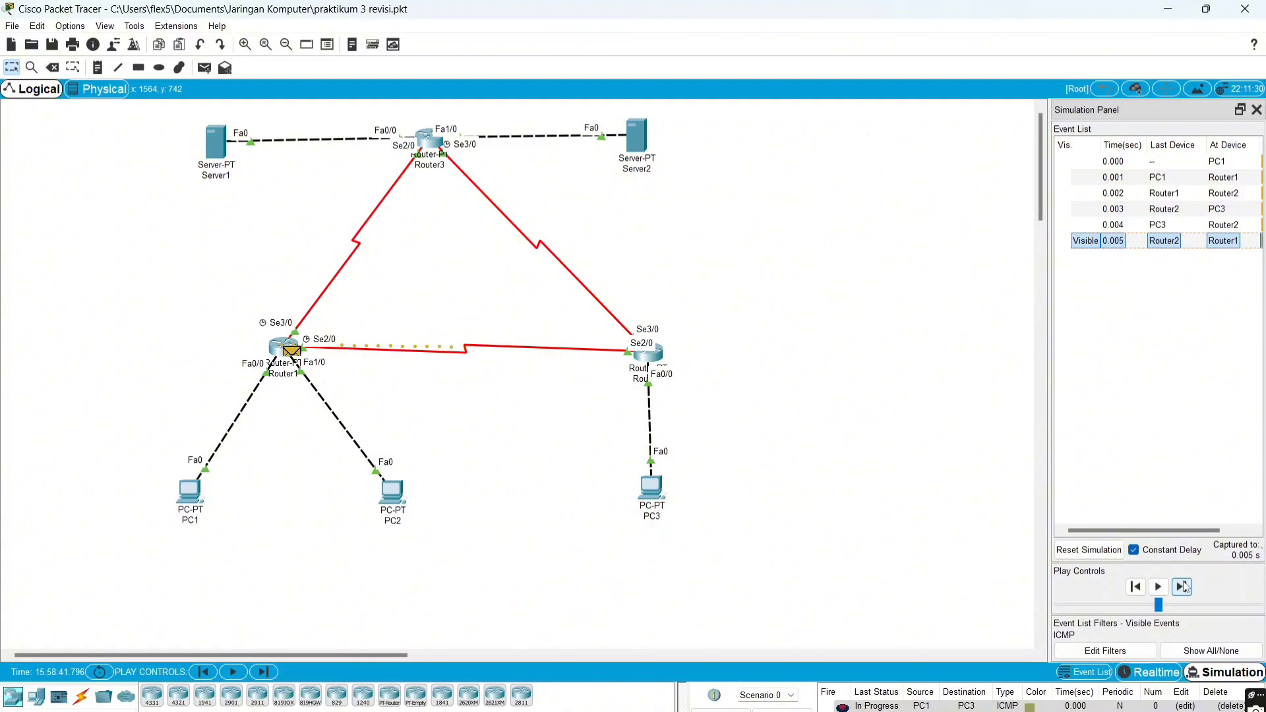
pyautogui.click(1183, 587)
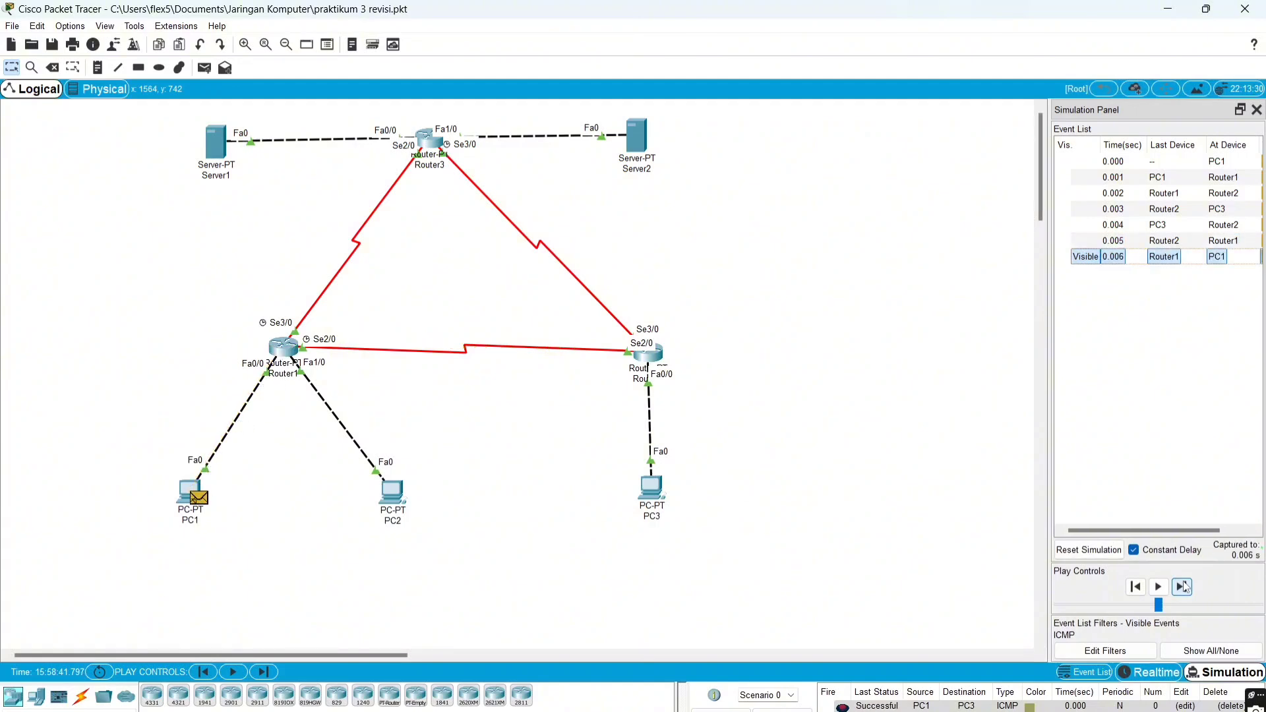
# Send a simple PDU from PC1 to Server1 and advance the simulation one event at a time until the reply returns to PC1
pyautogui.click(205, 67)
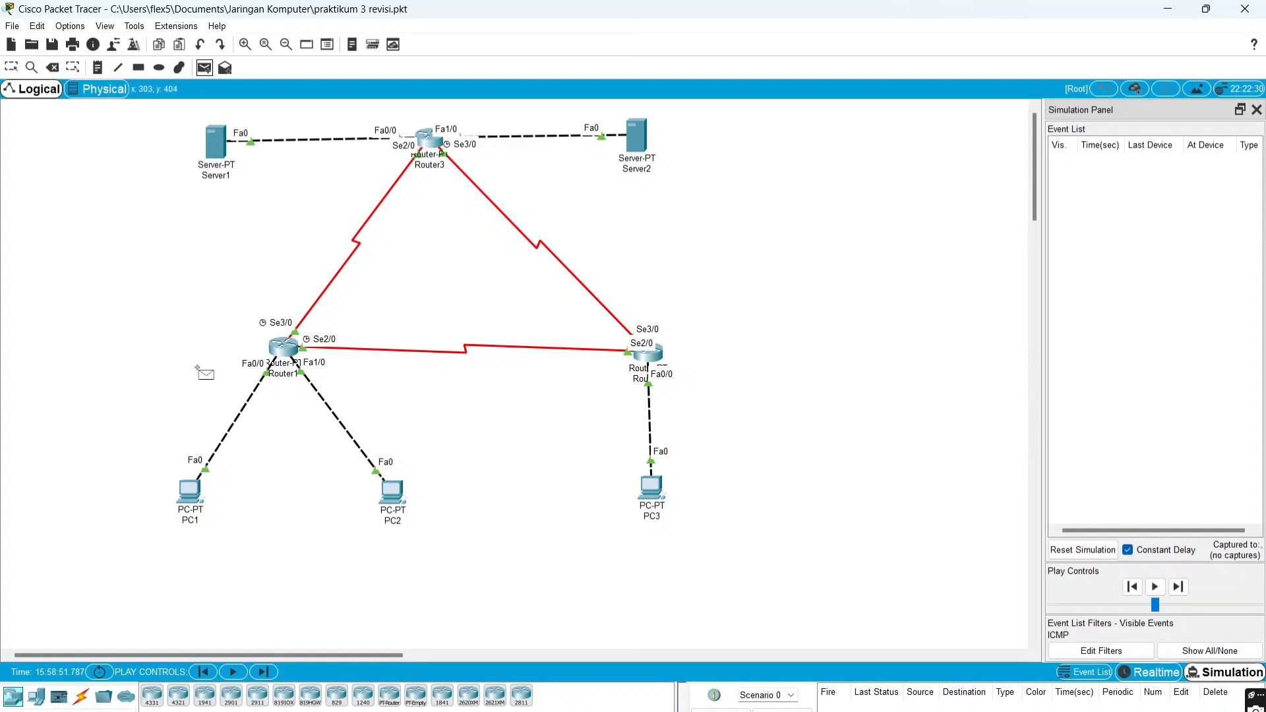
pyautogui.click(186, 488)
pyautogui.click(214, 136)
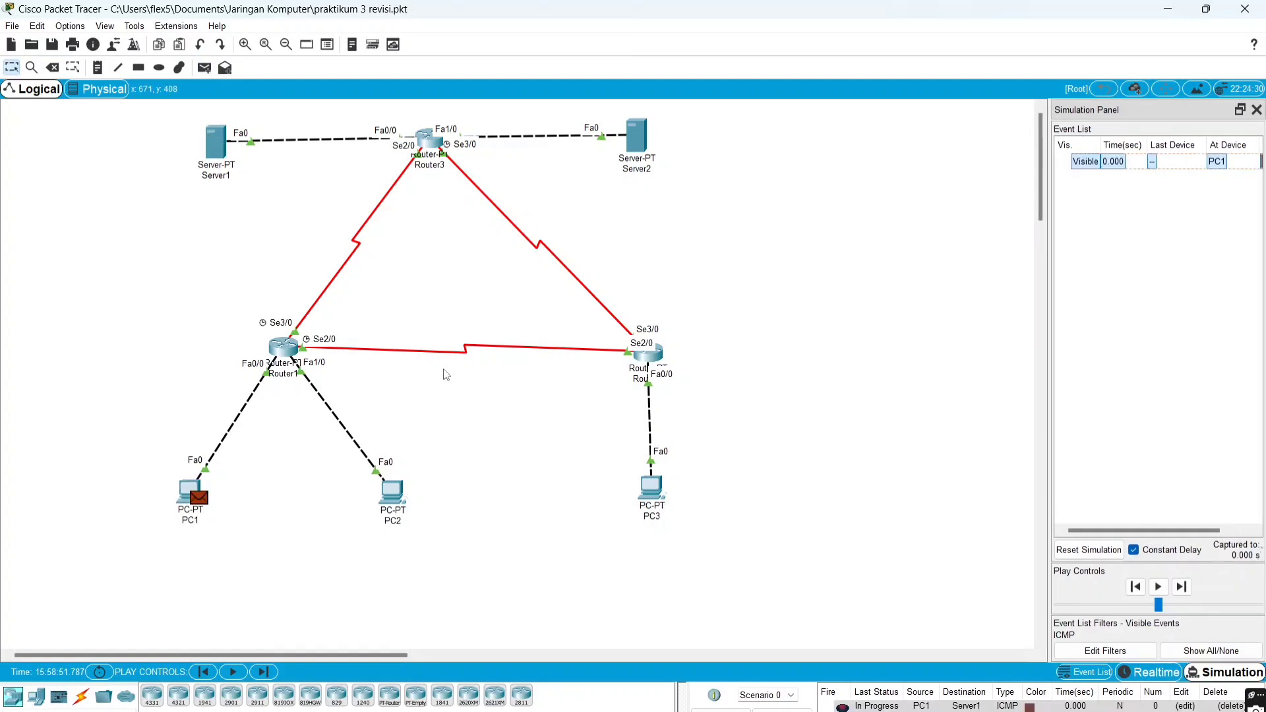
pyautogui.click(1179, 588)
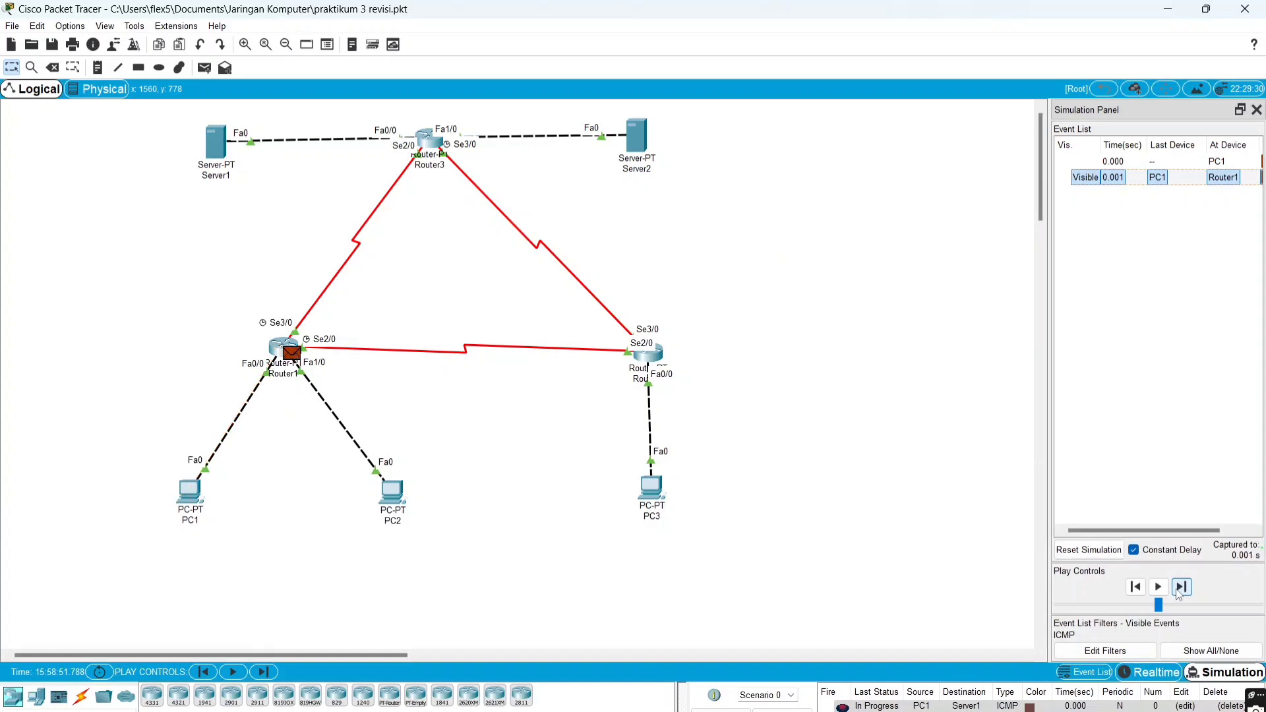
pyautogui.click(1179, 588)
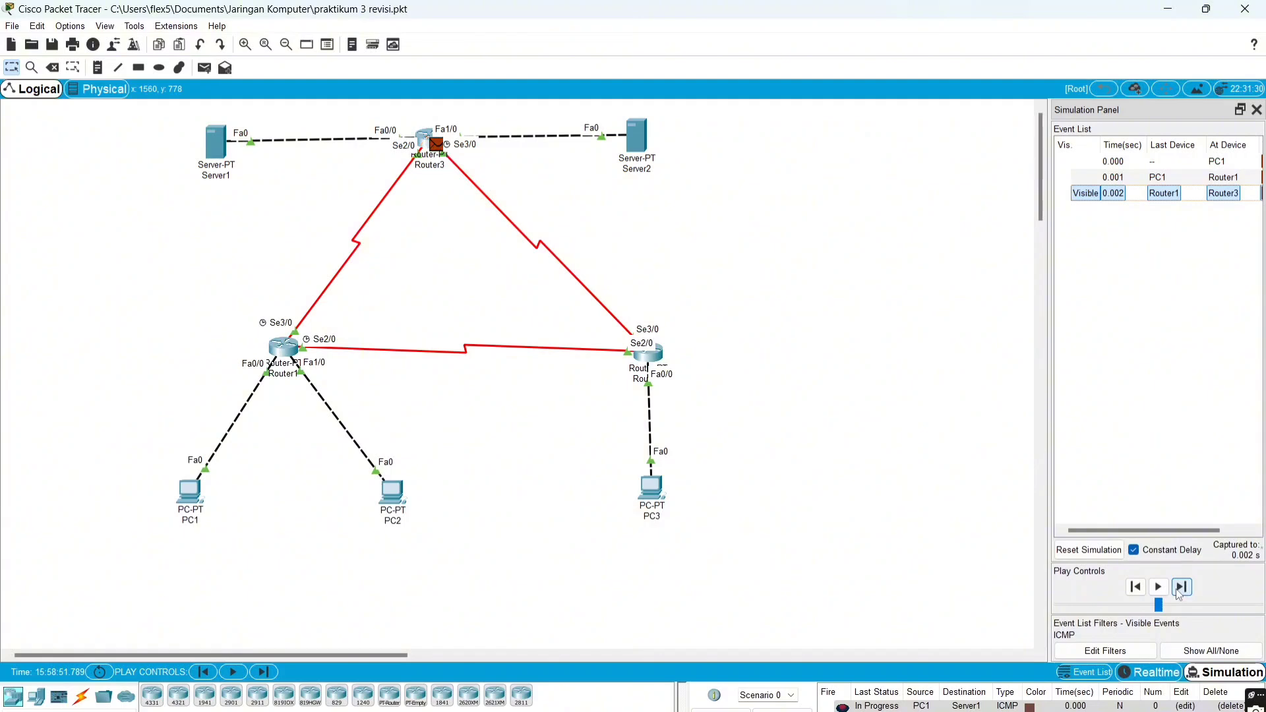
pyautogui.click(1177, 589)
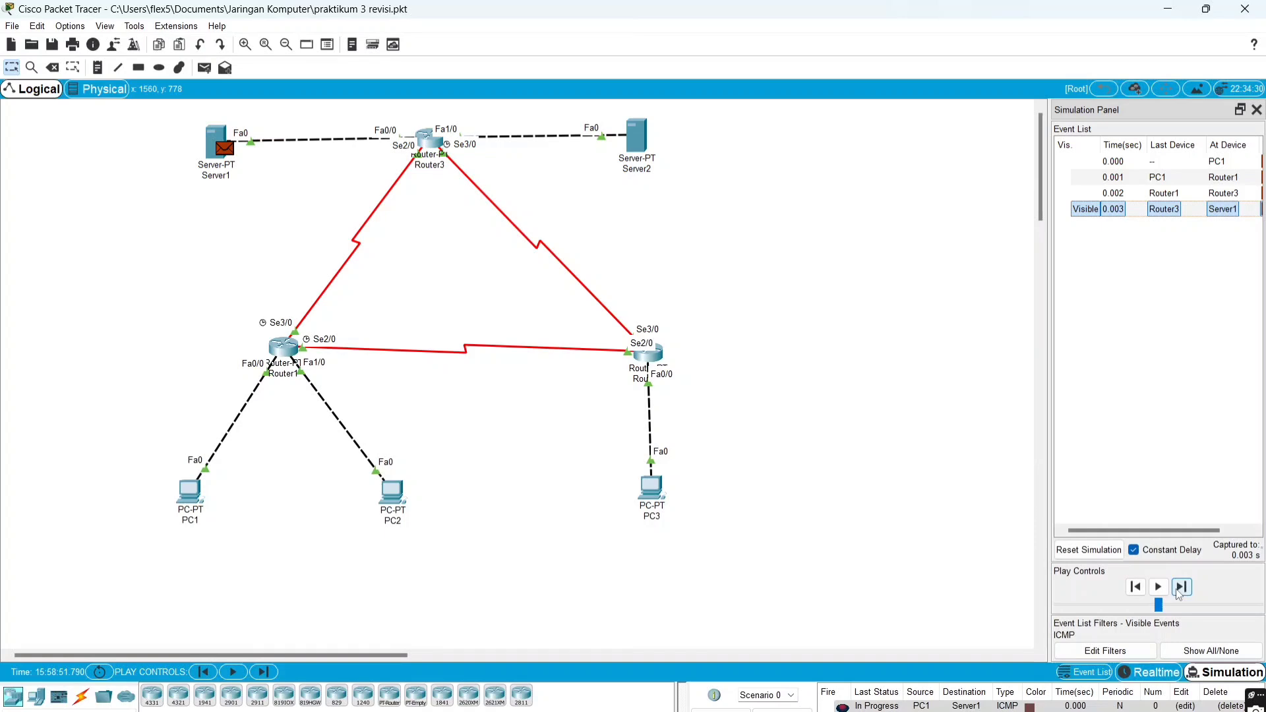
pyautogui.click(1180, 589)
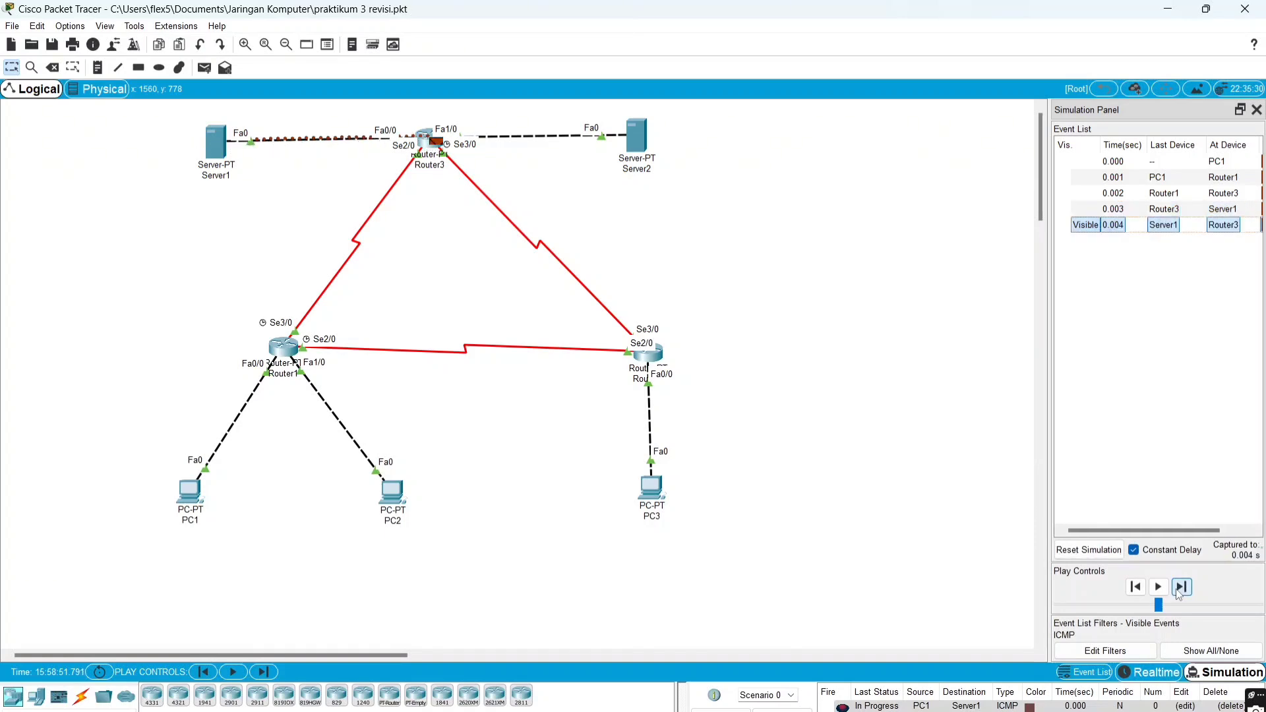
pyautogui.click(1180, 589)
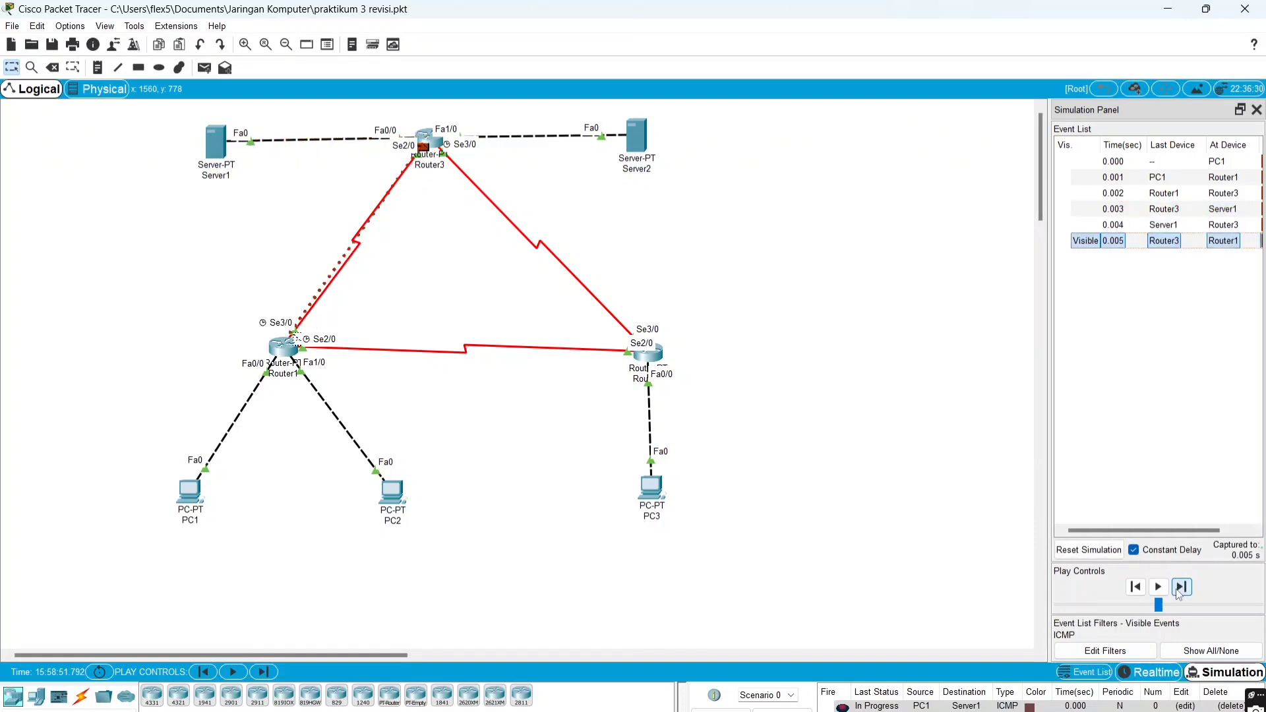
pyautogui.click(1181, 589)
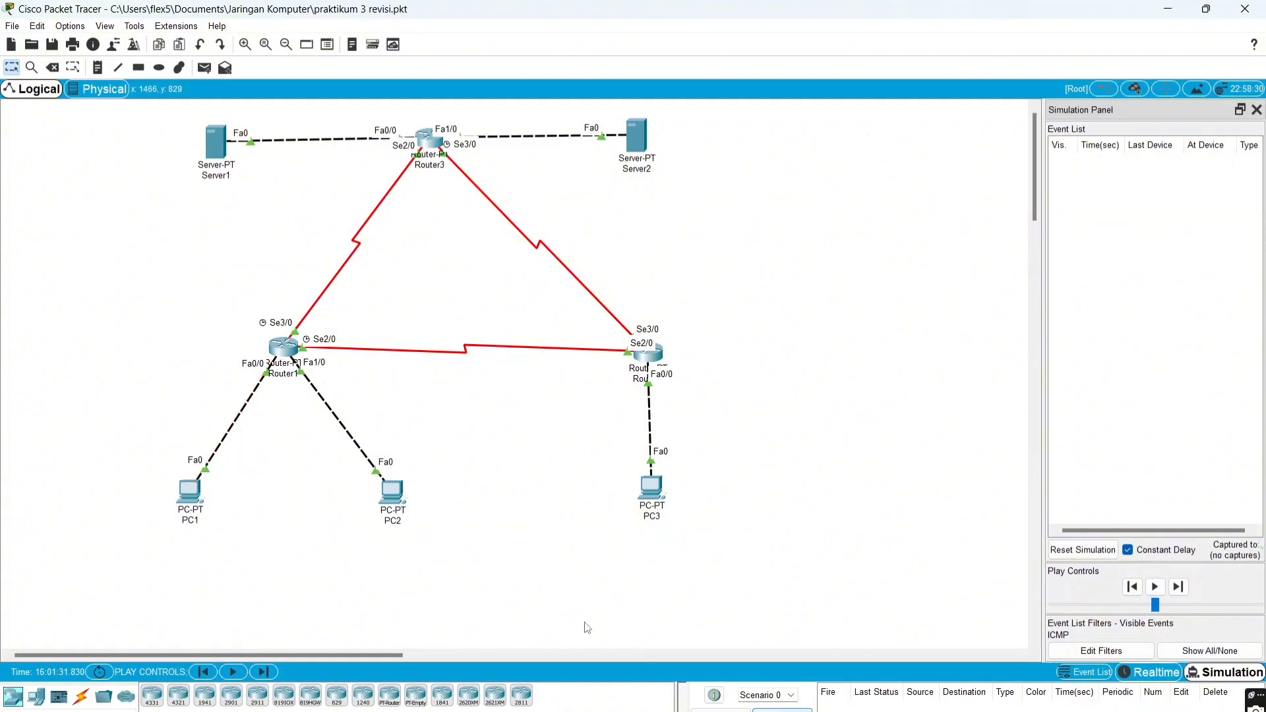
# Send a simple PDU from PC1 to Server2 and advance the simulation one event at a time until the reply returns to PC1
pyautogui.click(210, 70)
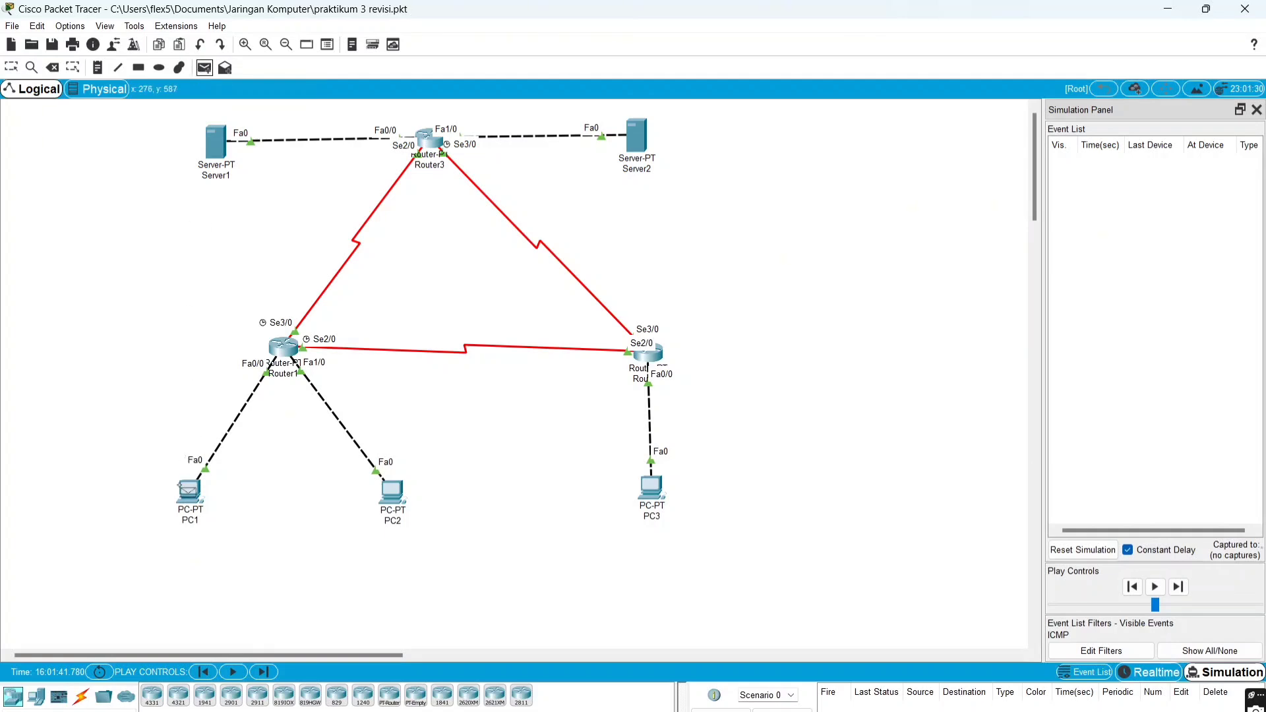
pyautogui.click(189, 489)
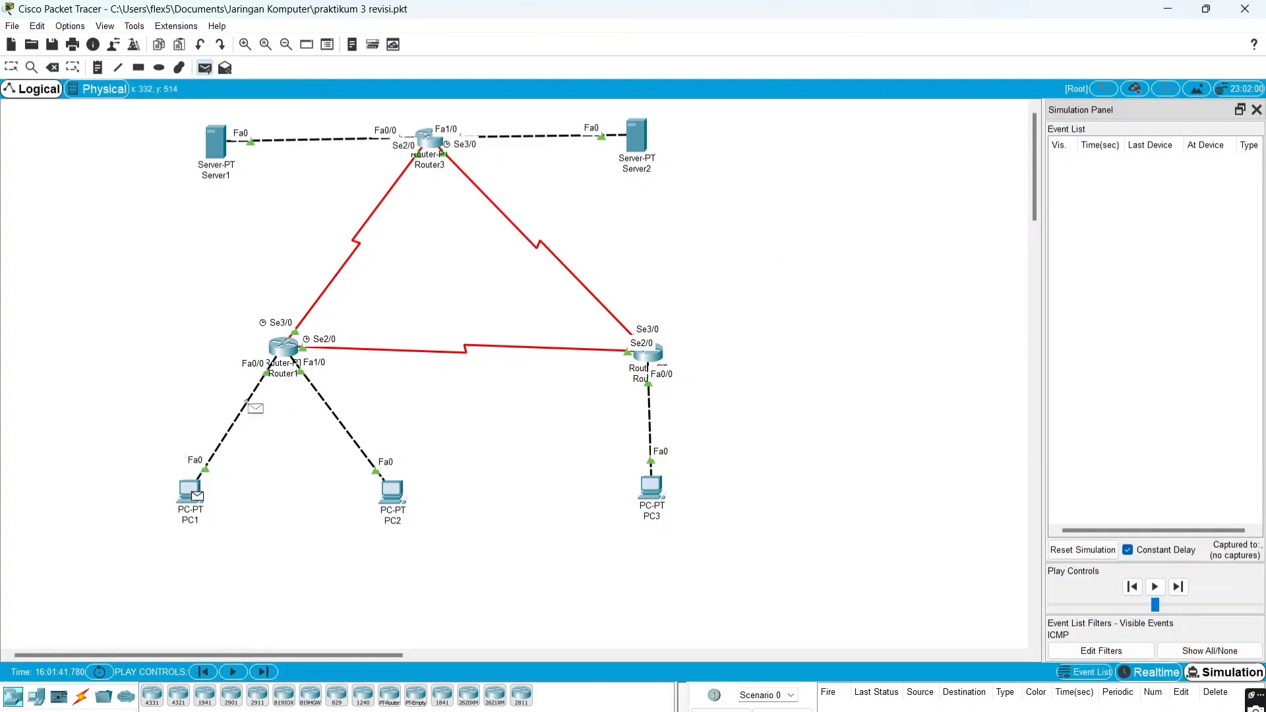
pyautogui.click(631, 145)
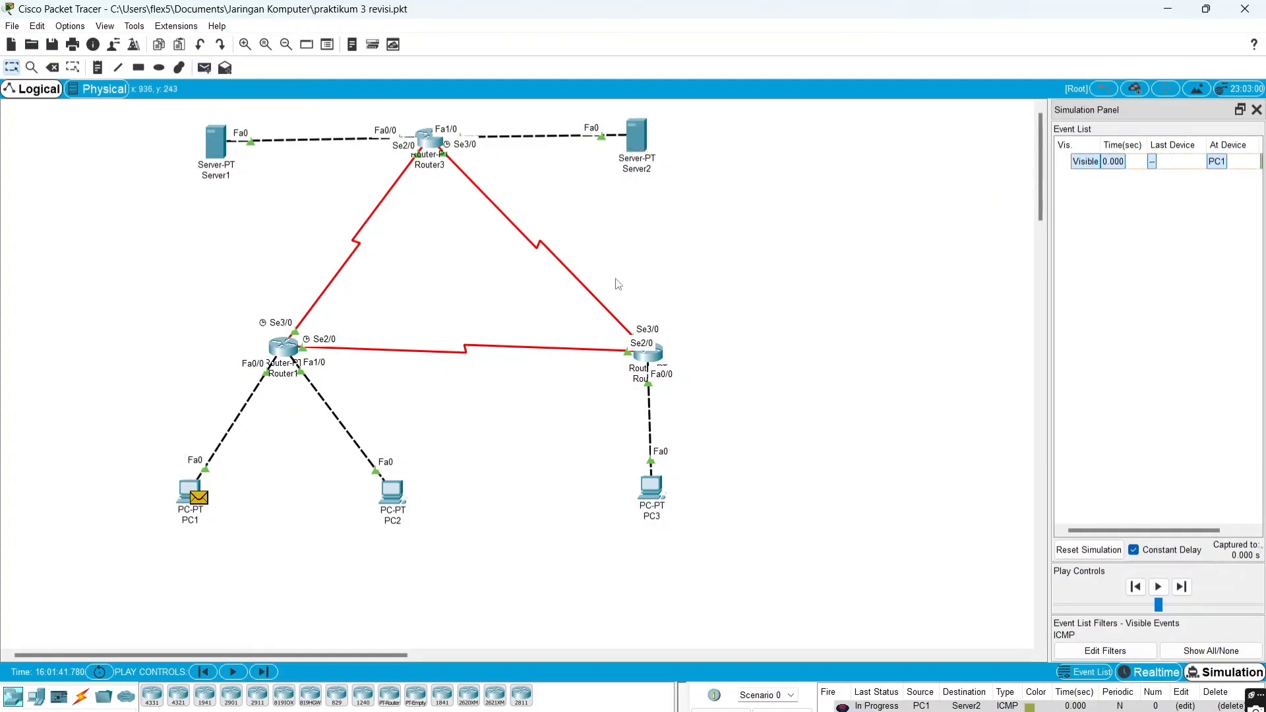
pyautogui.click(1181, 587)
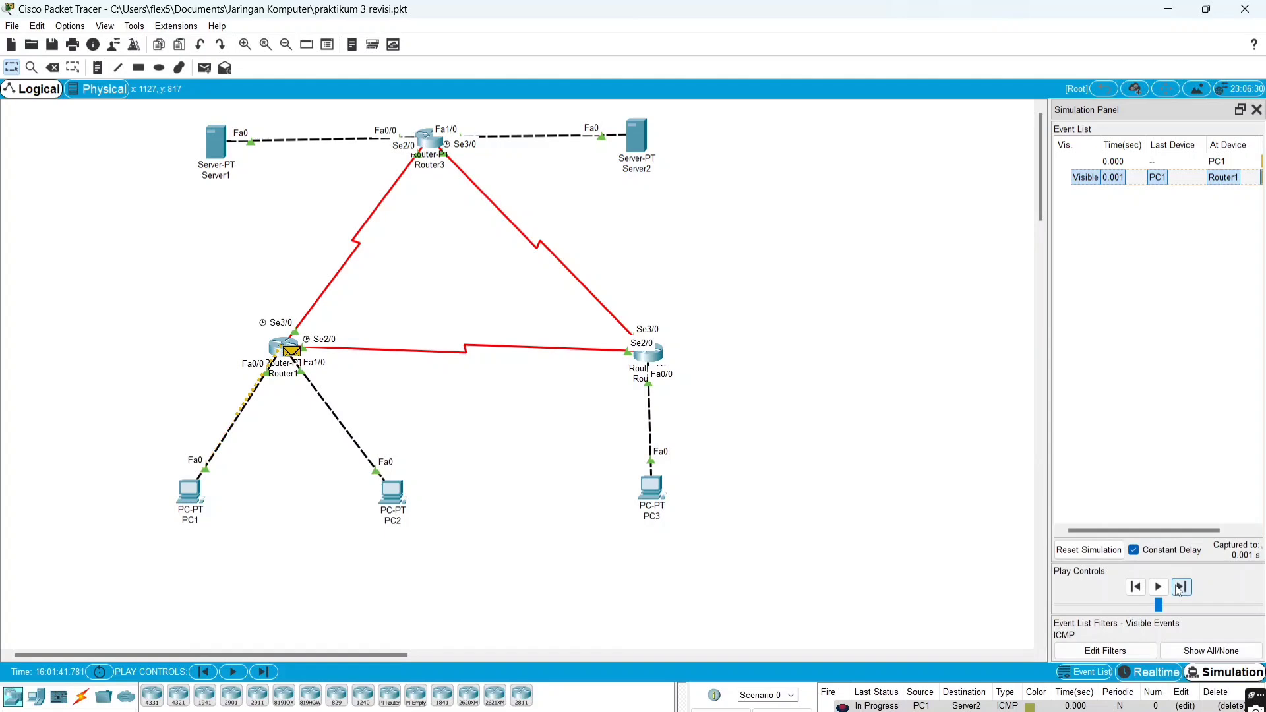
pyautogui.click(1181, 588)
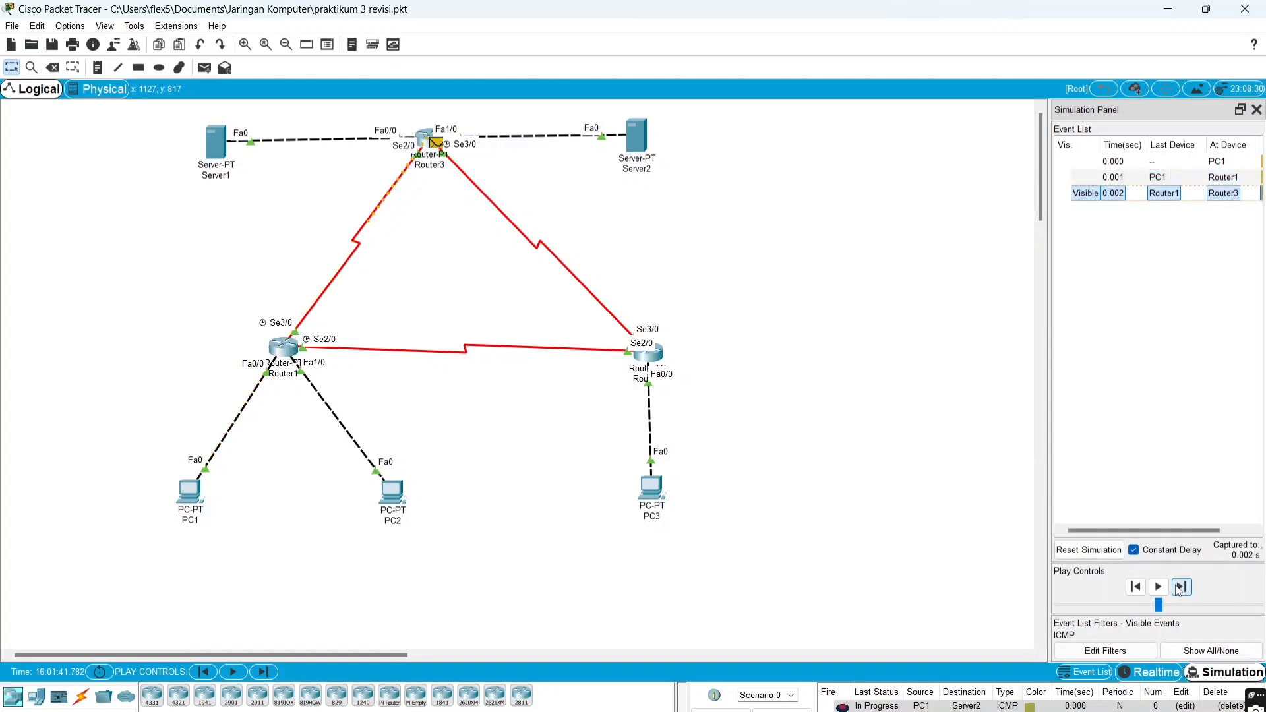
pyautogui.click(1181, 588)
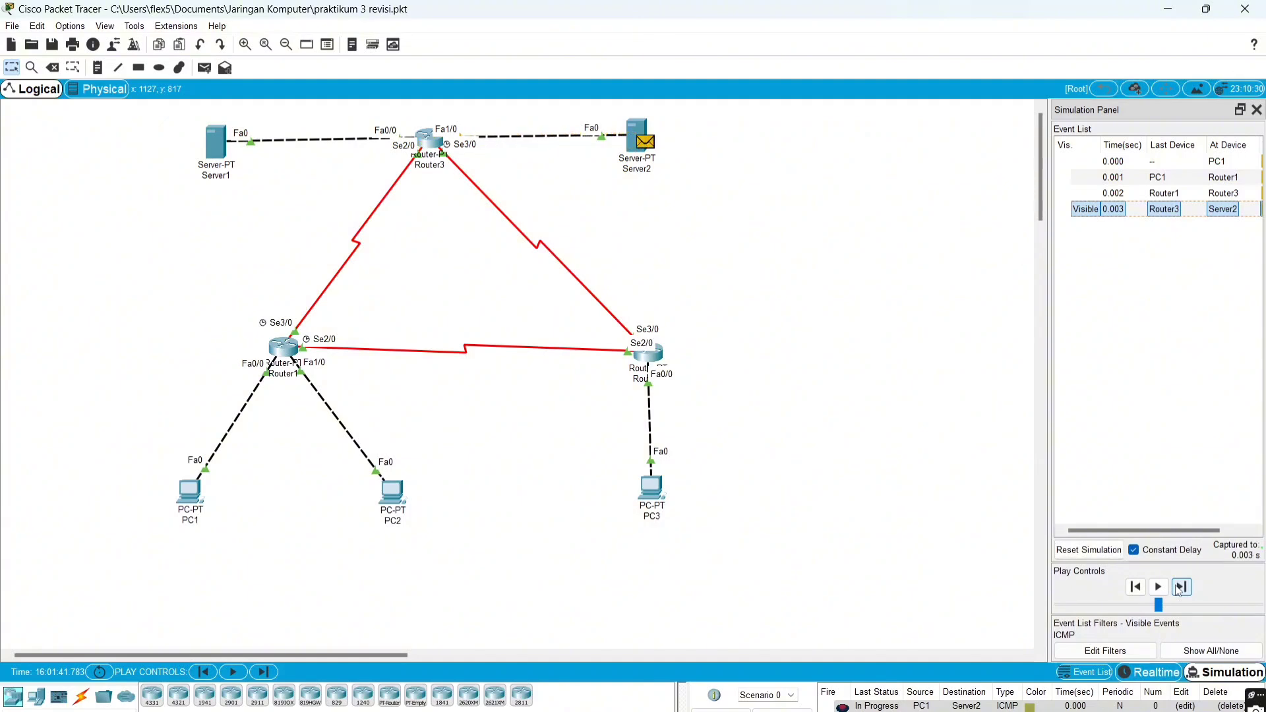
pyautogui.click(1180, 587)
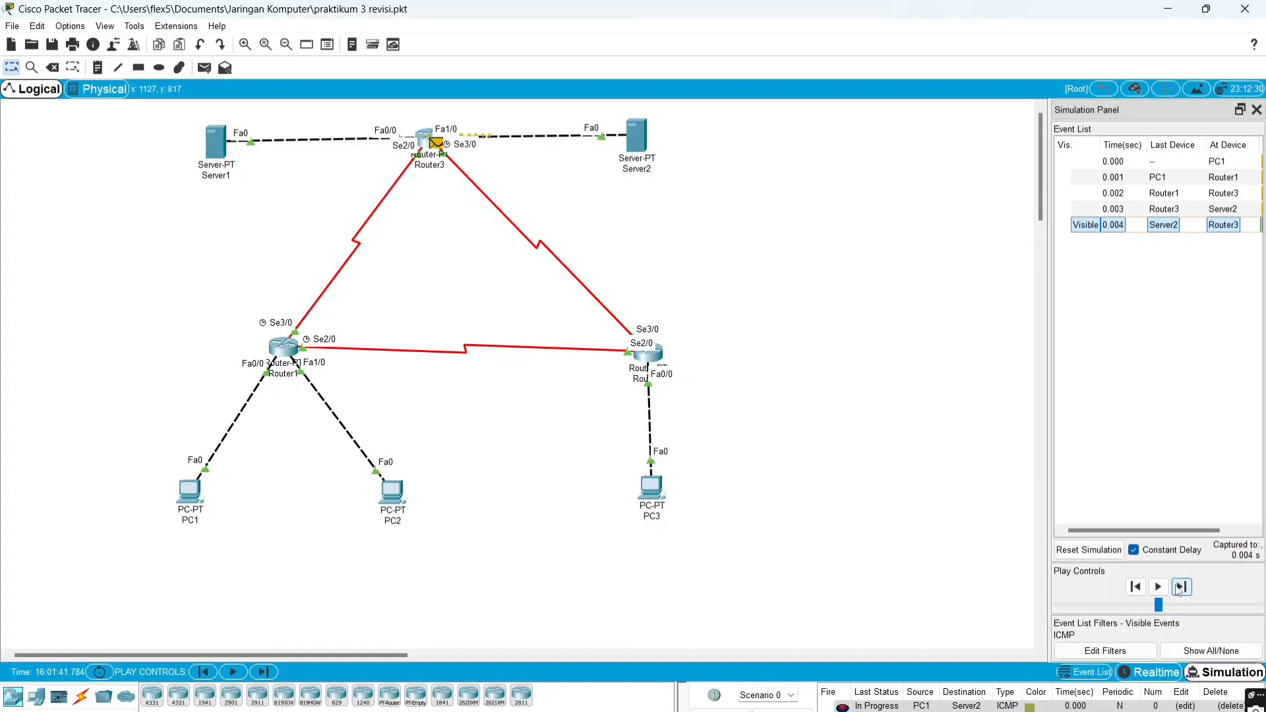
pyautogui.click(1180, 588)
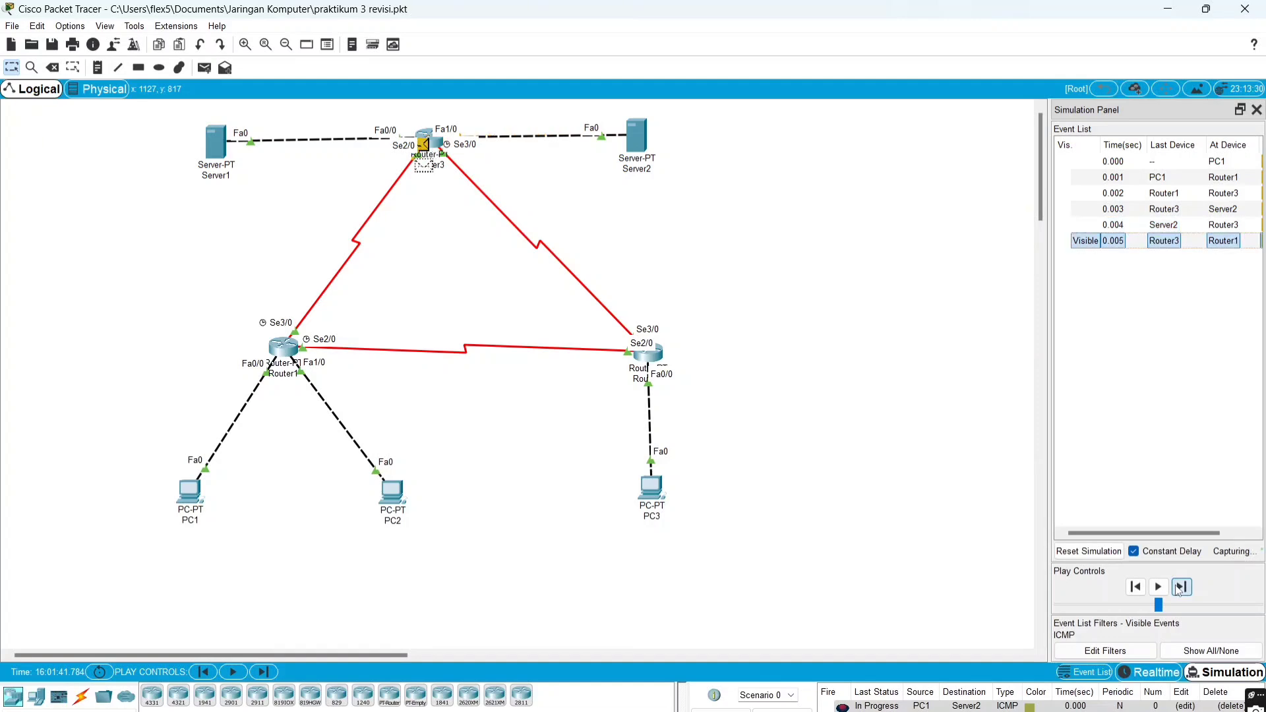
pyautogui.click(1181, 588)
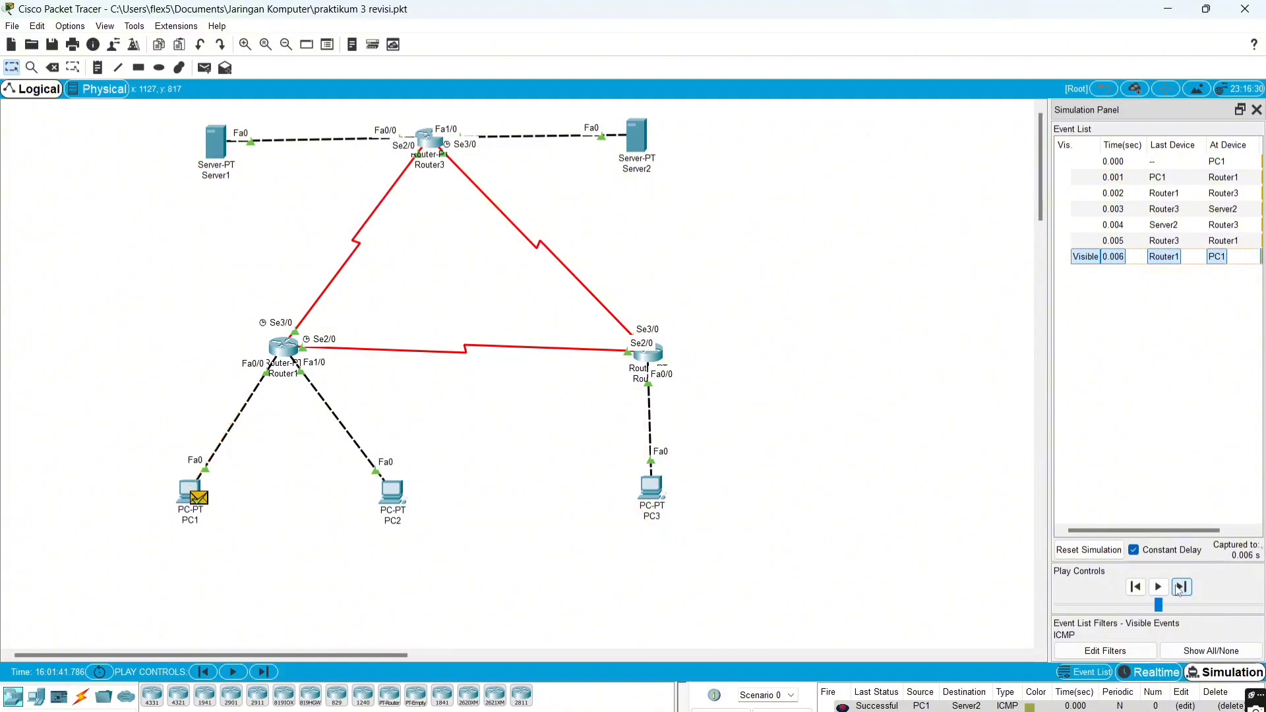
pyautogui.click(1181, 587)
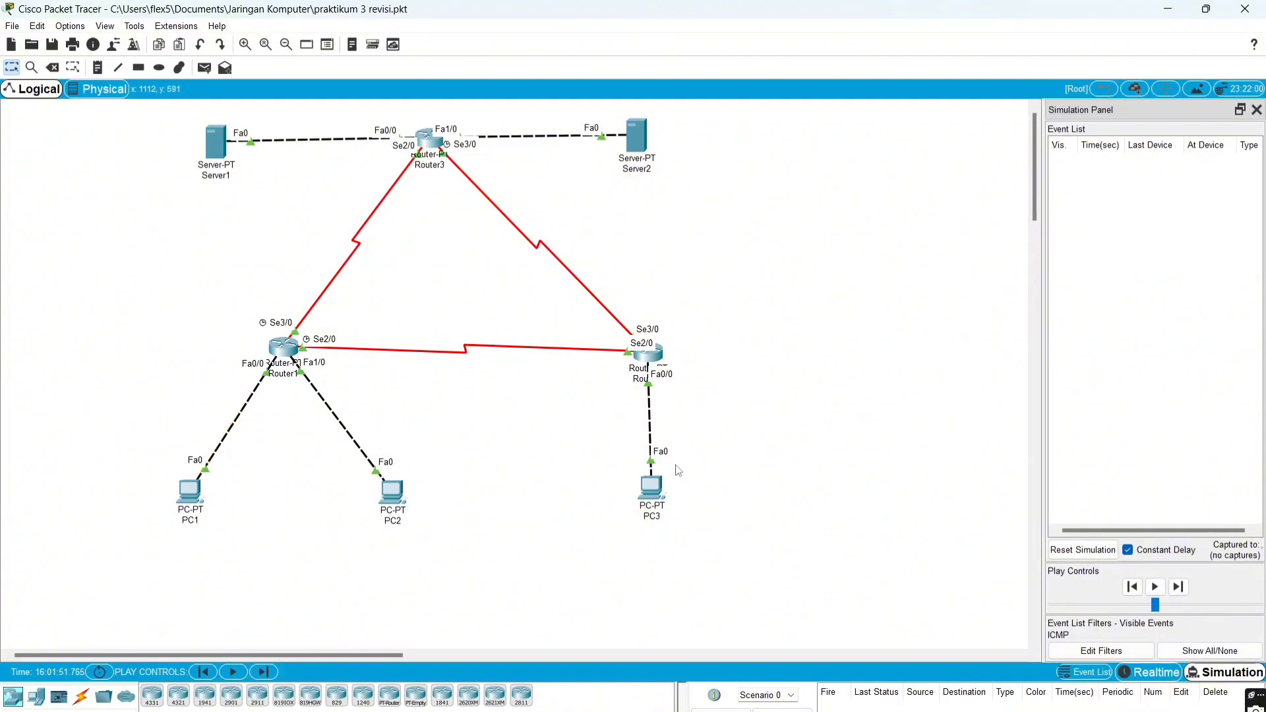
# Send a simple PDU from PC3 to PC1 and advance the simulation one event at a time until the reply returns to PC3
pyautogui.click(206, 69)
pyautogui.click(651, 487)
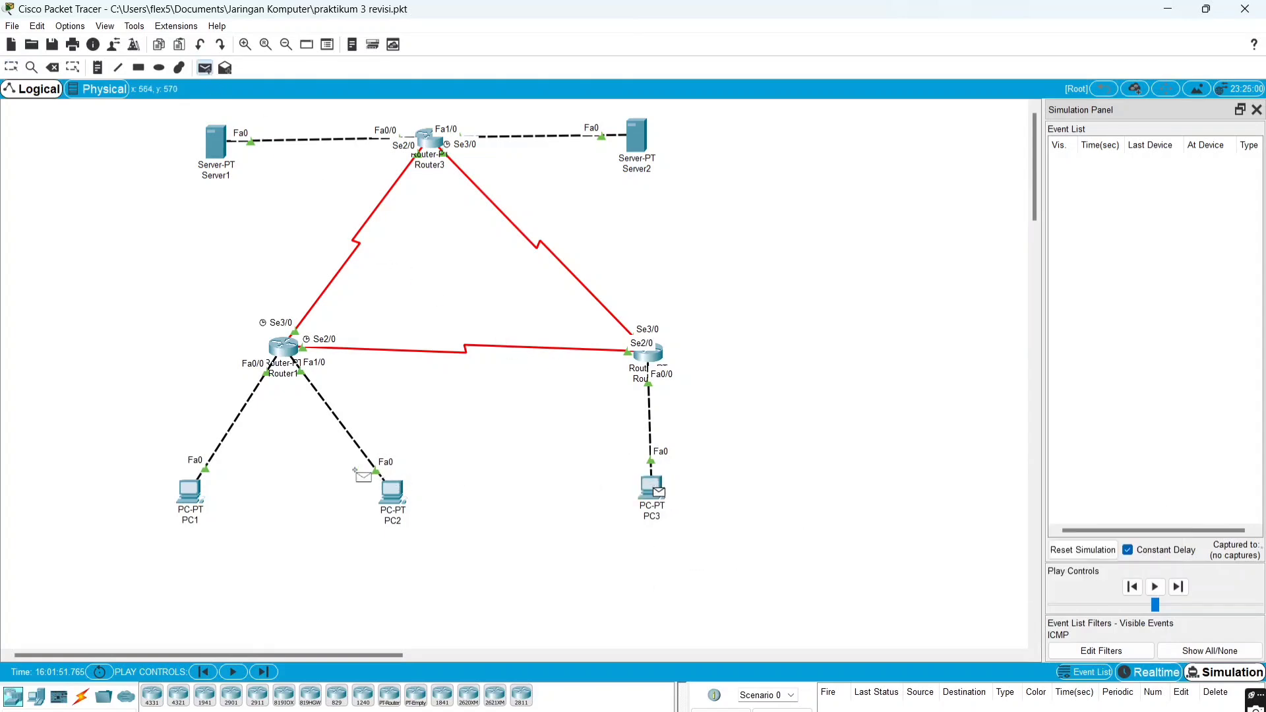
pyautogui.click(190, 491)
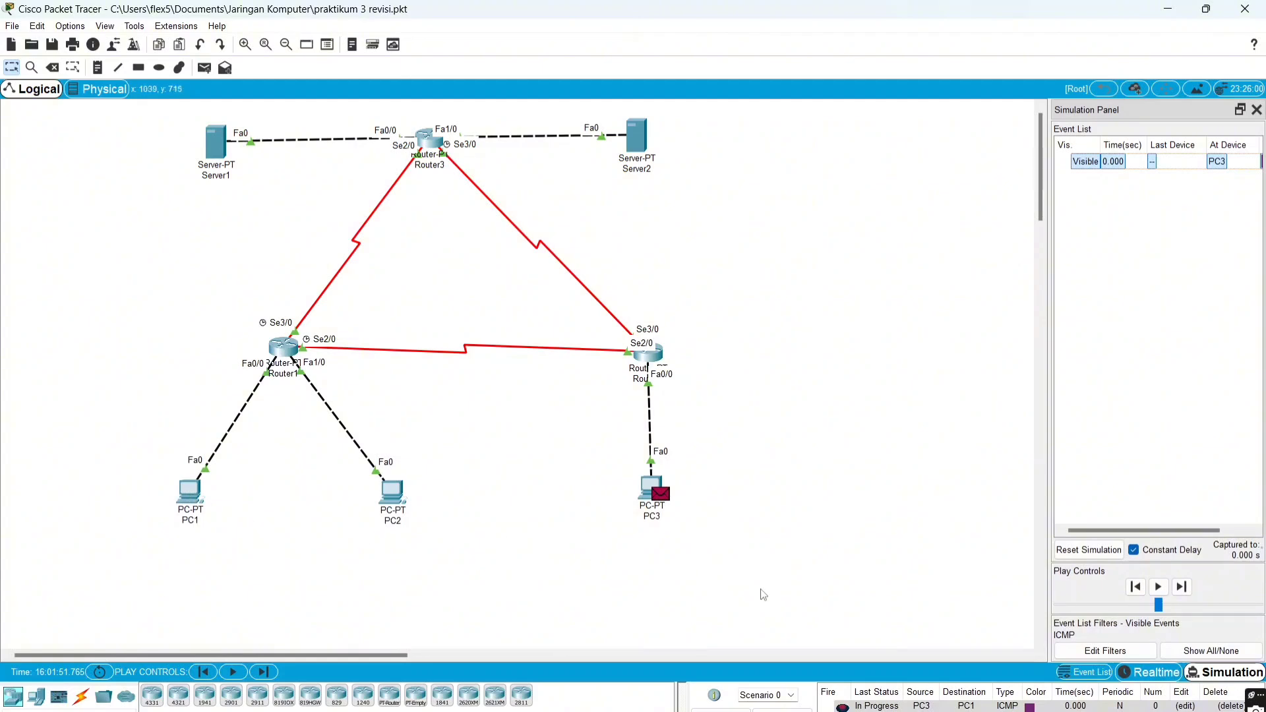
pyautogui.click(1178, 587)
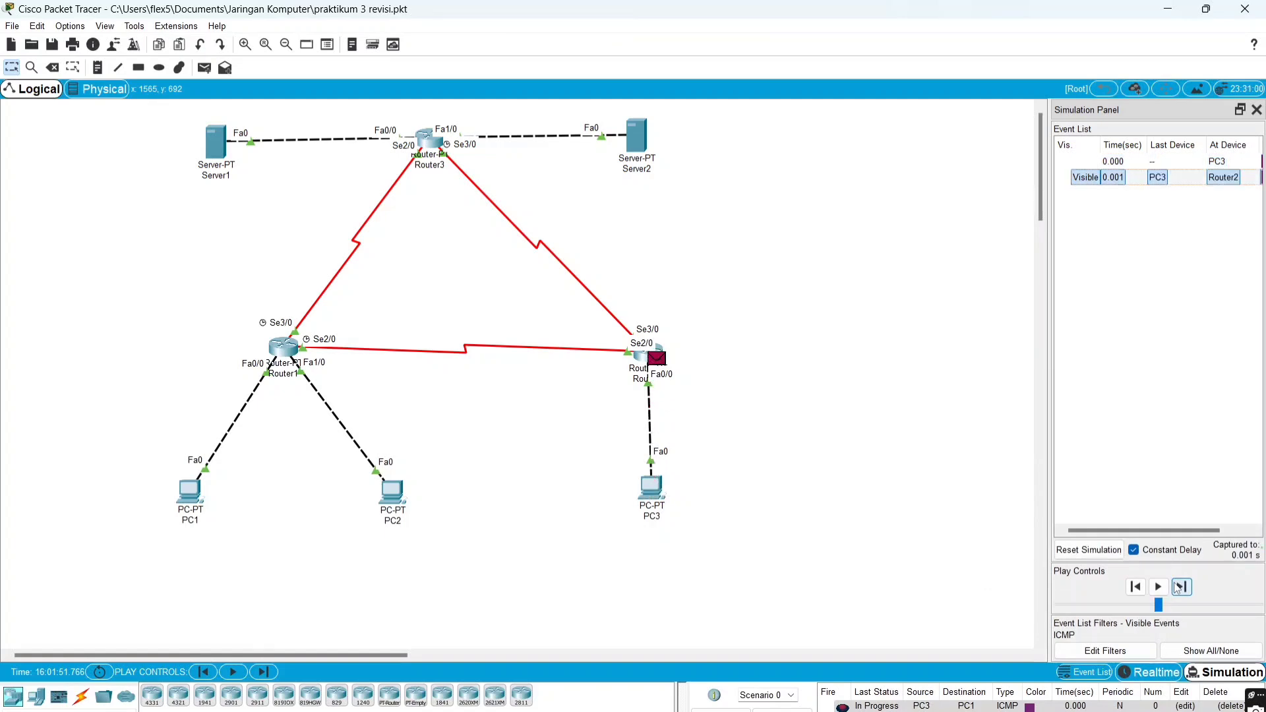
pyautogui.click(1178, 588)
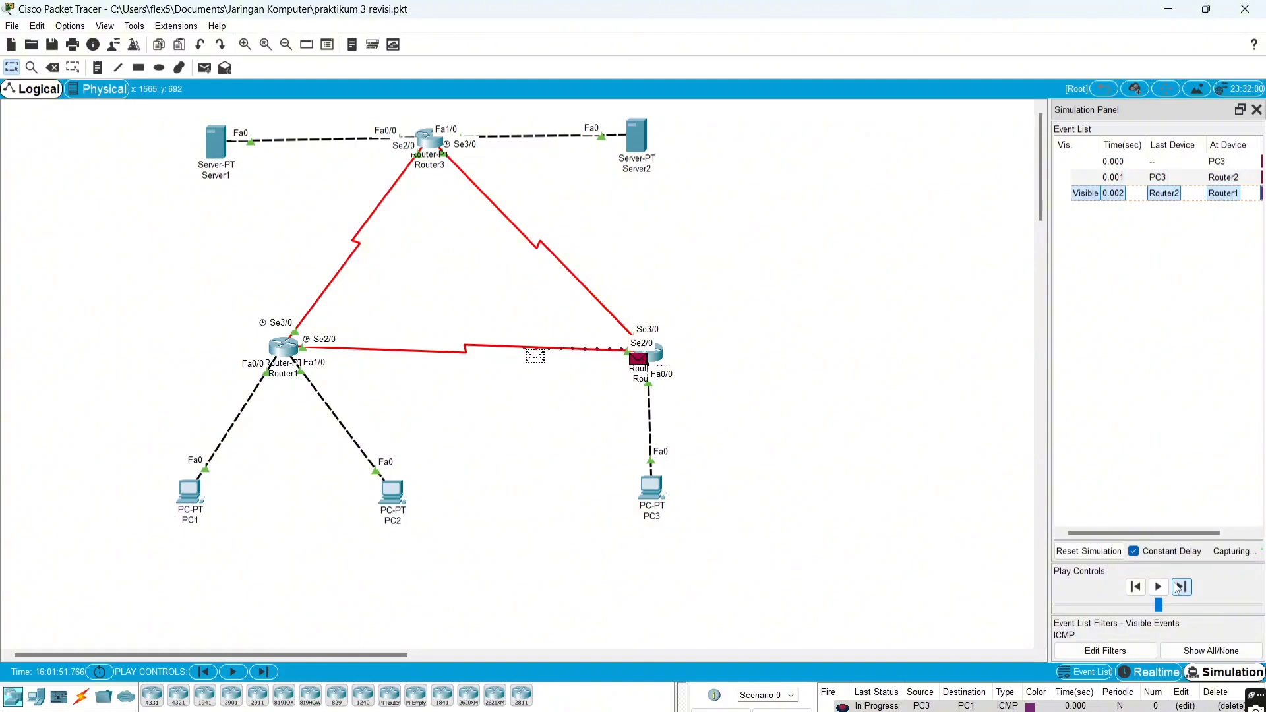
pyautogui.click(1179, 588)
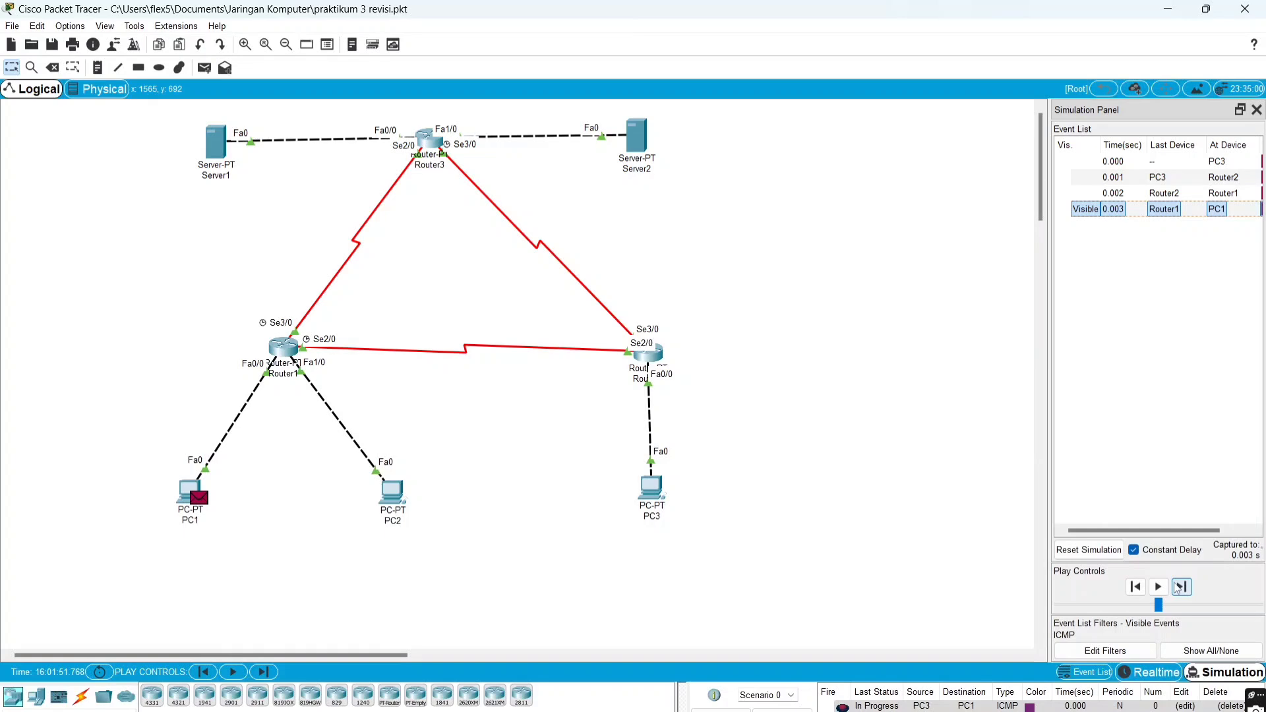
pyautogui.click(1178, 587)
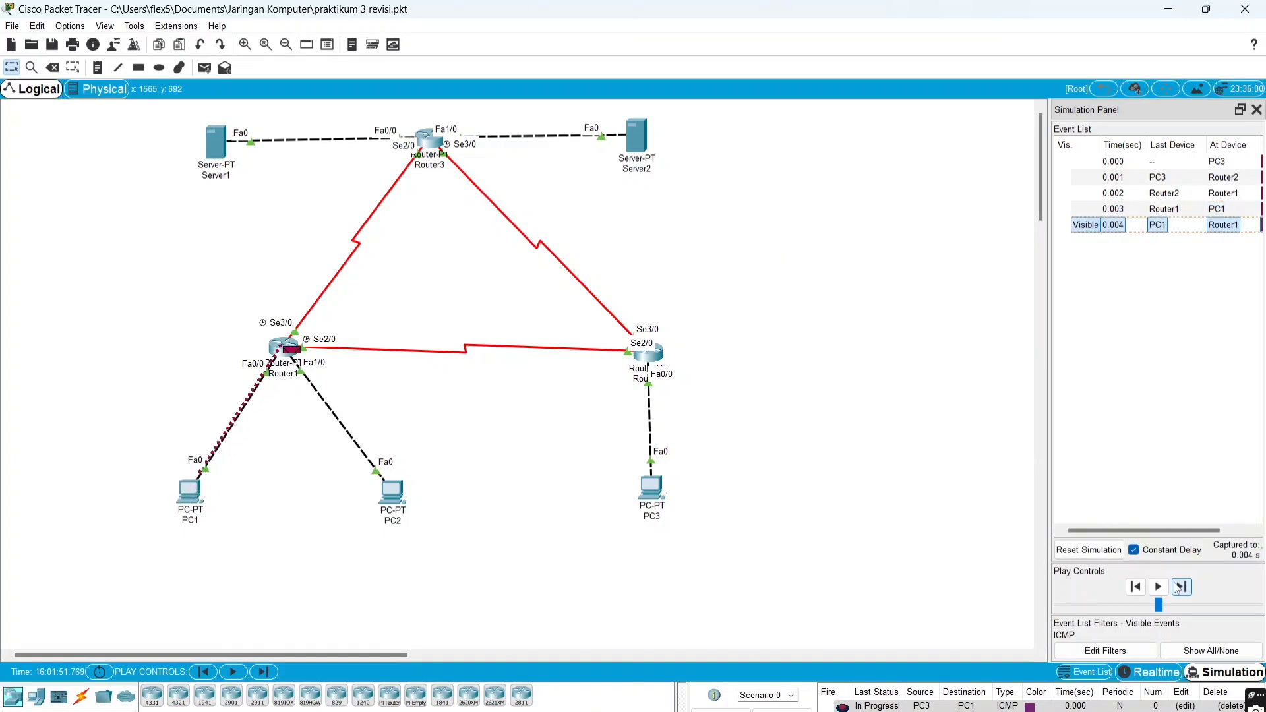
pyautogui.click(1178, 588)
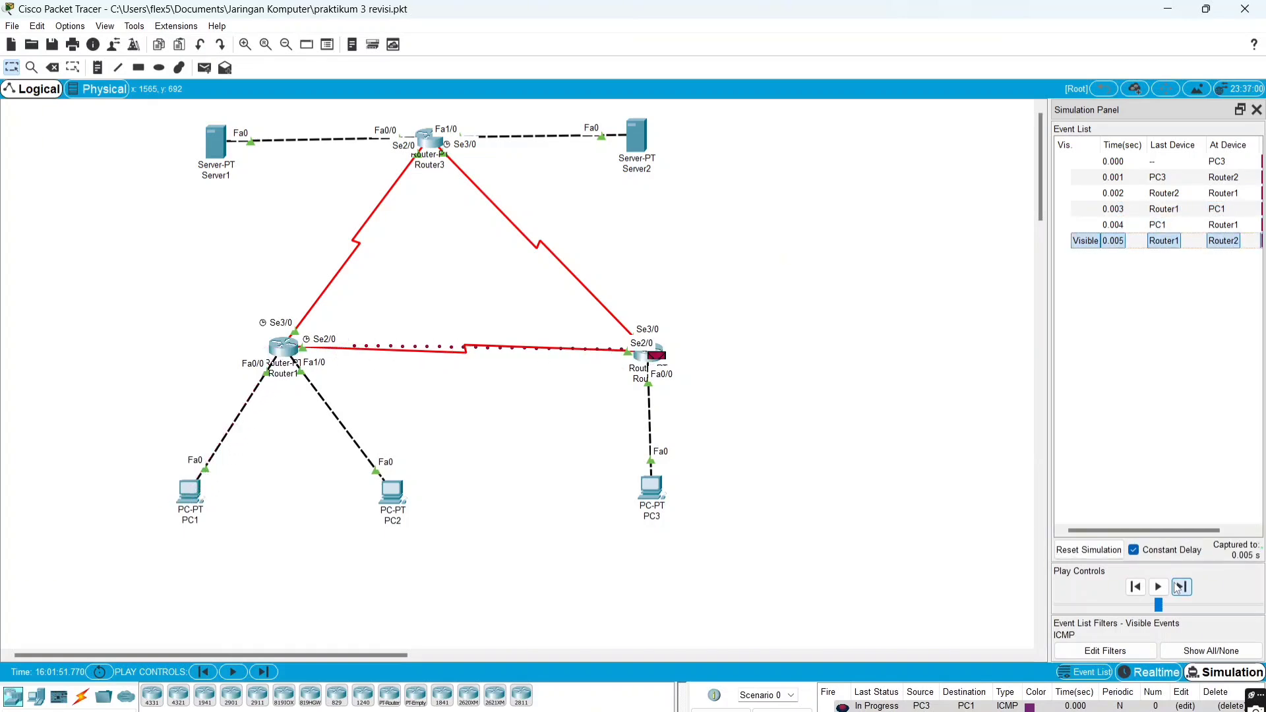
pyautogui.click(1178, 587)
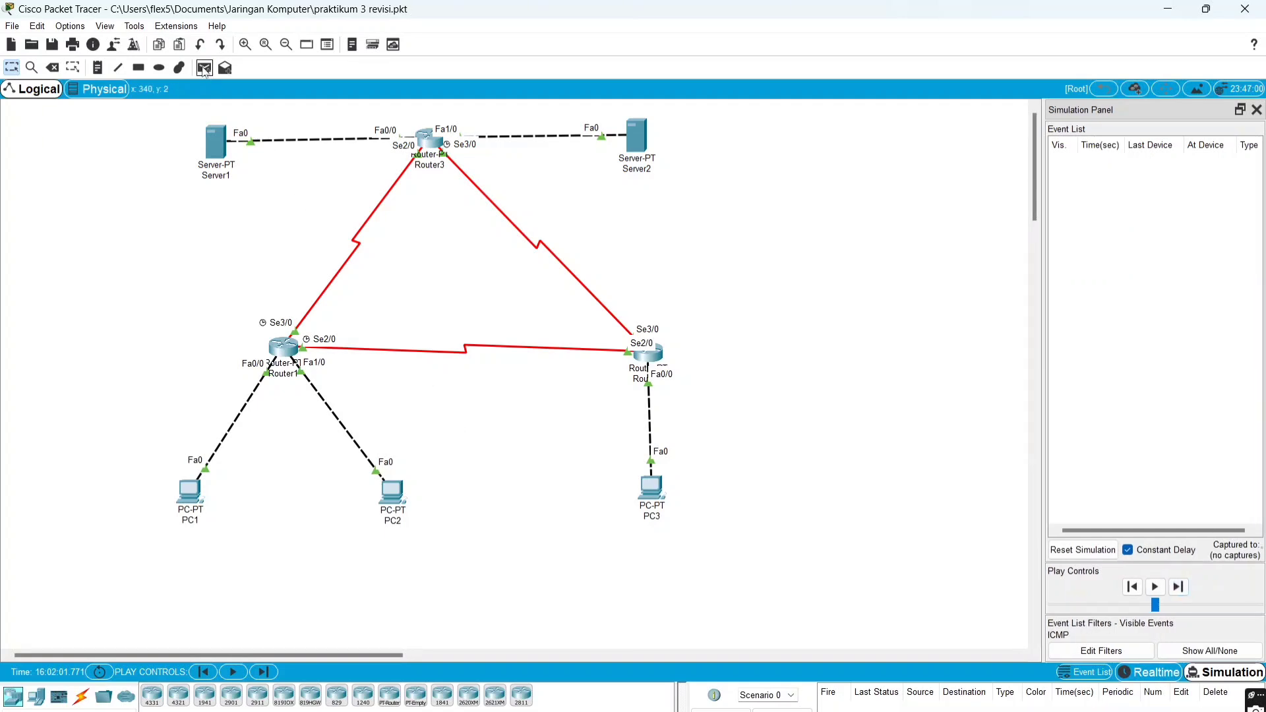
# Send a simple PDU from PC3 to PC2, advance it event by event until the reply returns to PC3, and reset the simulation
pyautogui.click(203, 69)
pyautogui.click(640, 493)
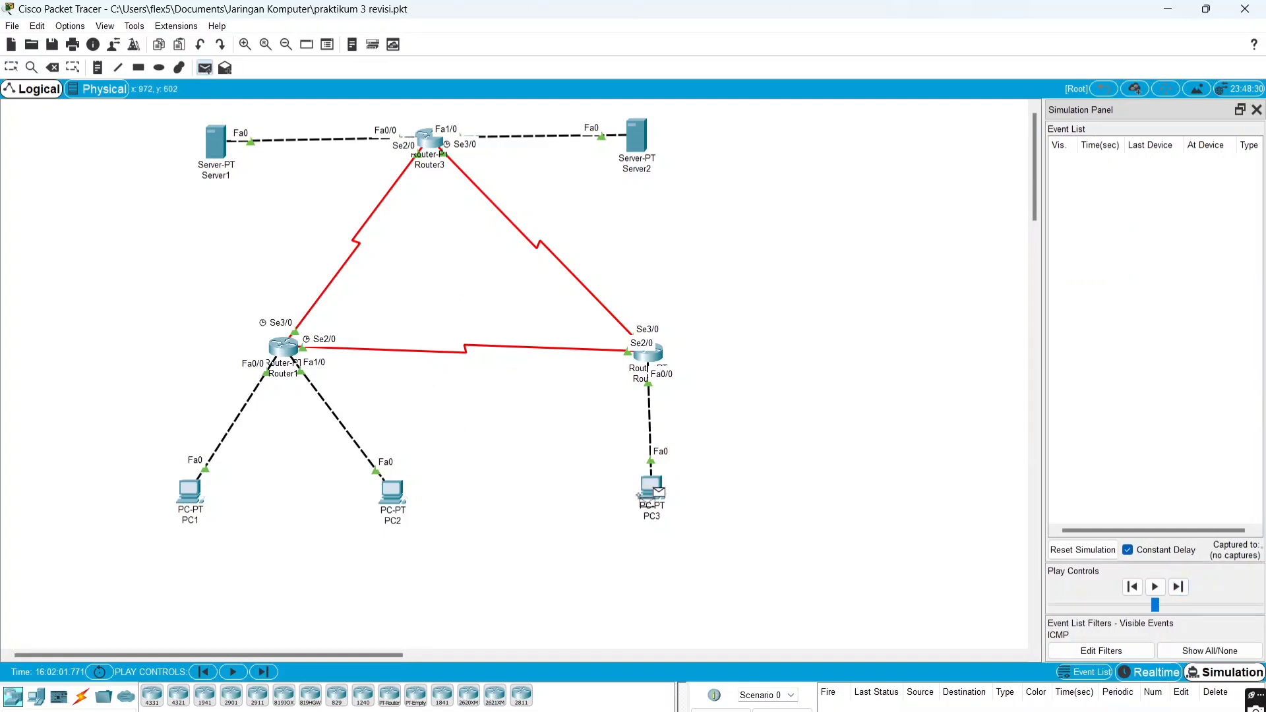
pyautogui.click(381, 485)
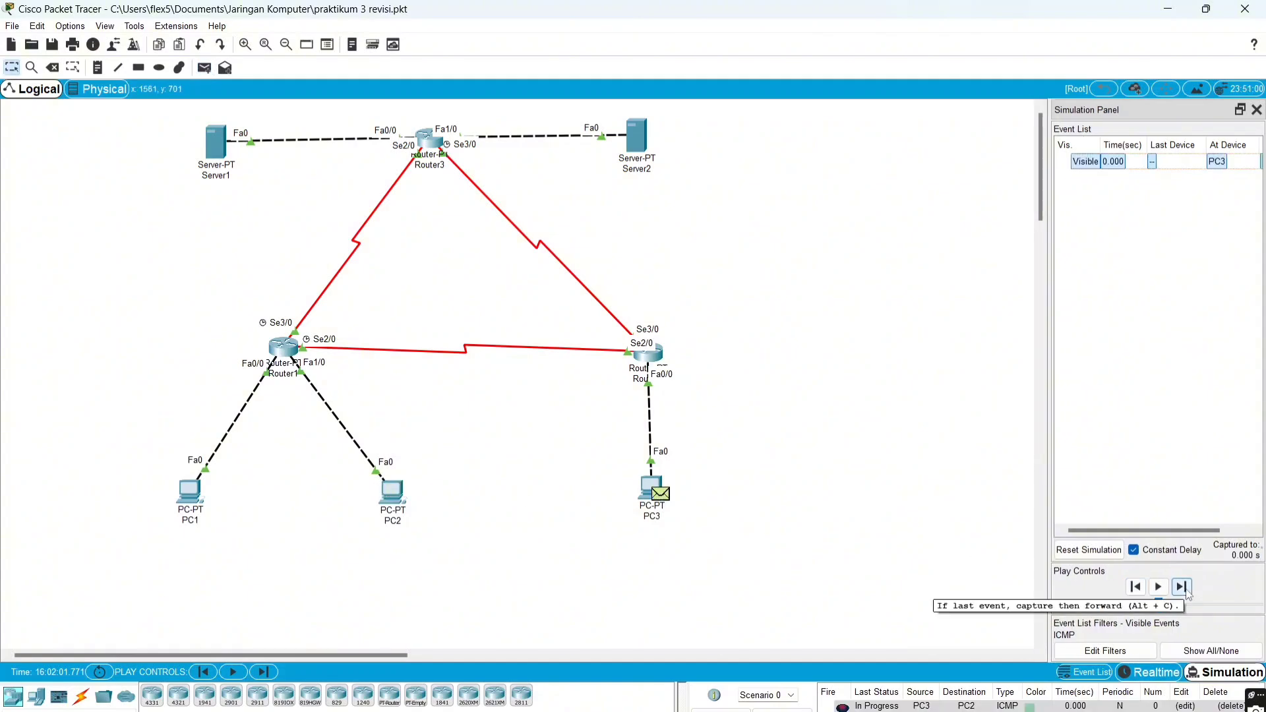
pyautogui.click(1182, 587)
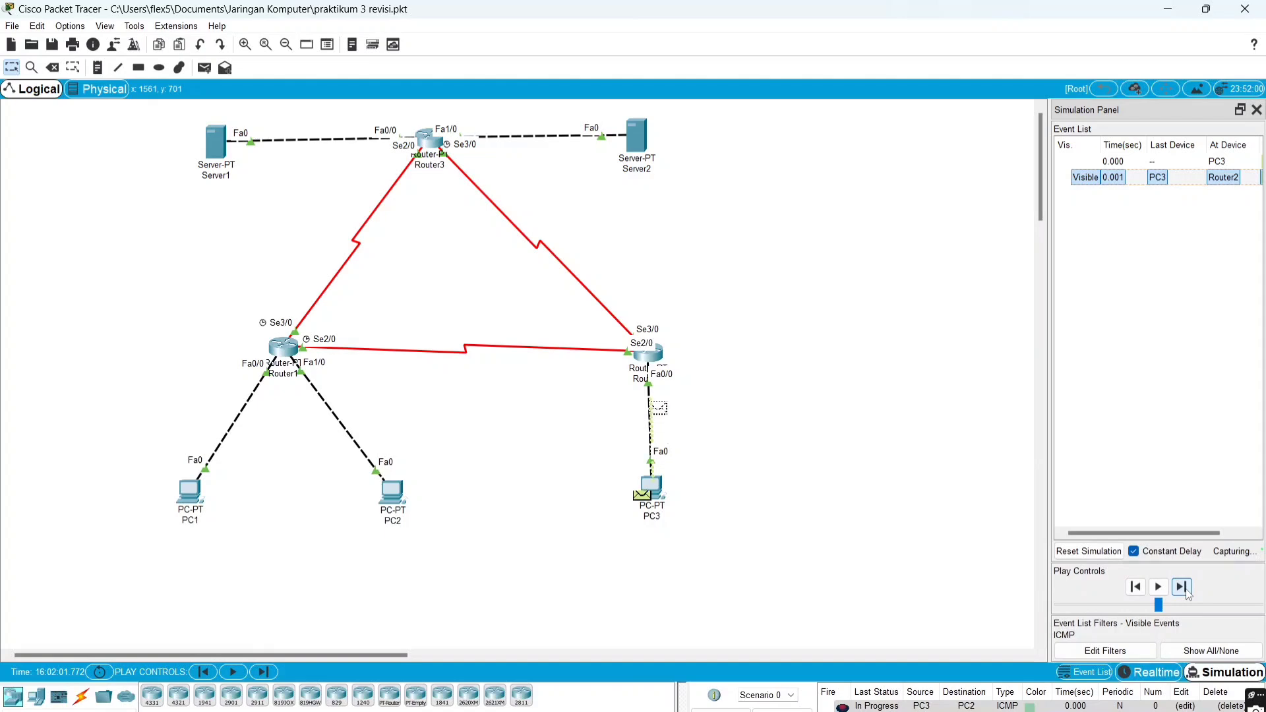
pyautogui.click(1187, 591)
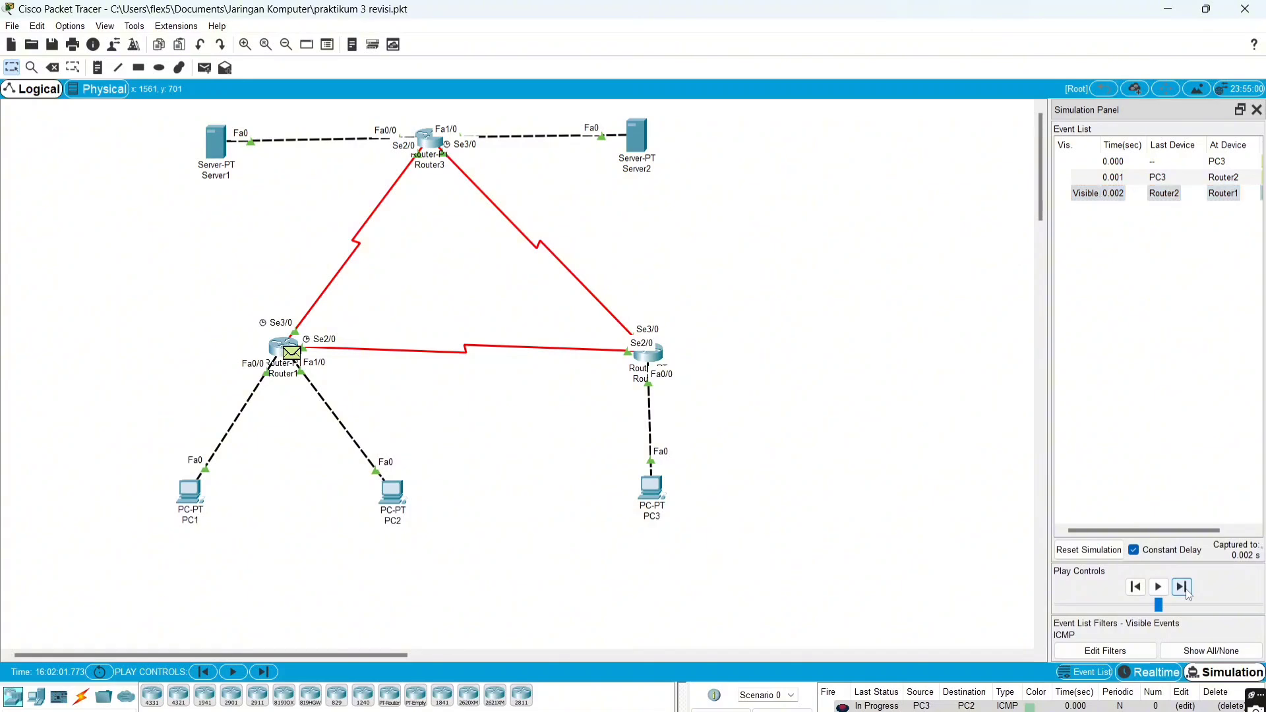
pyautogui.click(1189, 594)
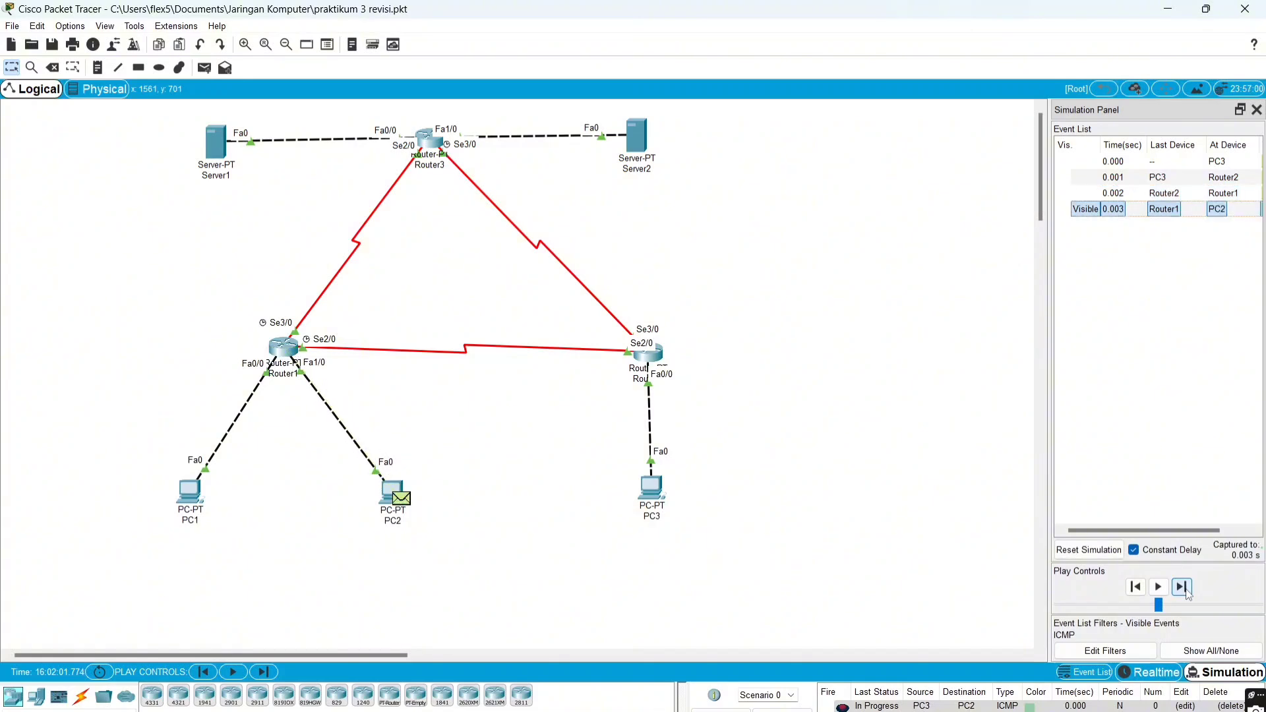
pyautogui.click(1181, 587)
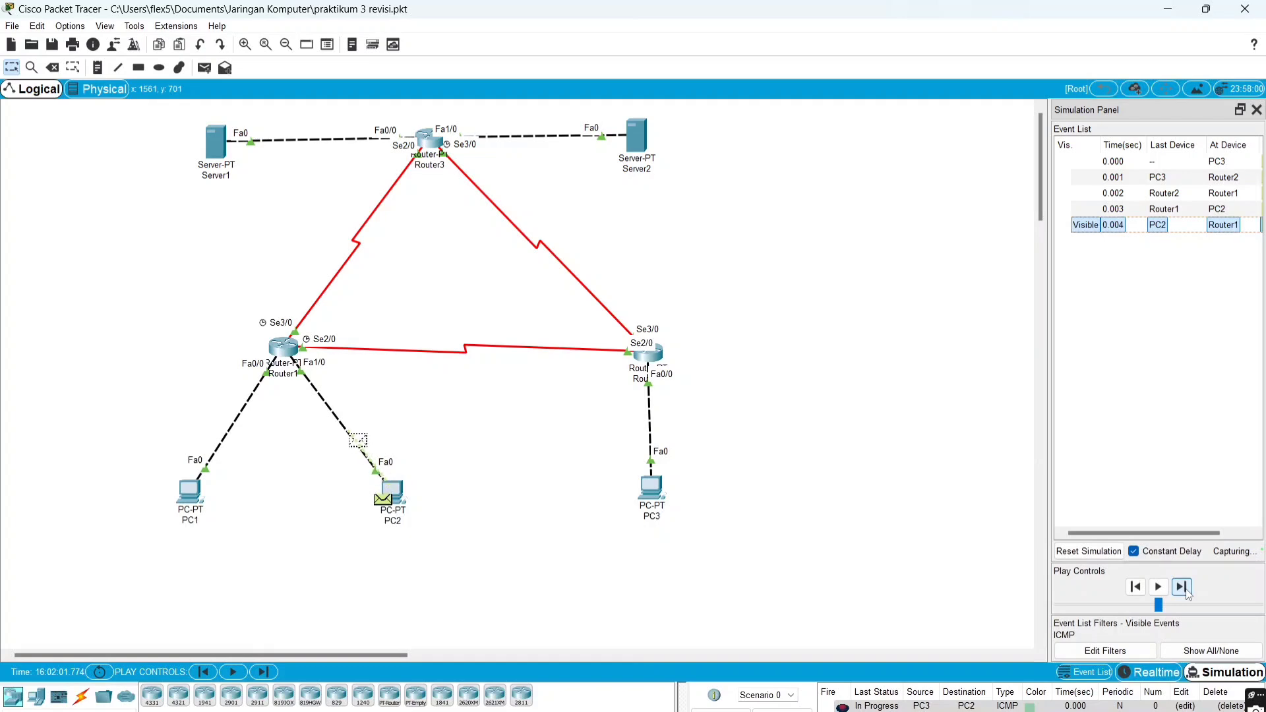
pyautogui.click(1182, 587)
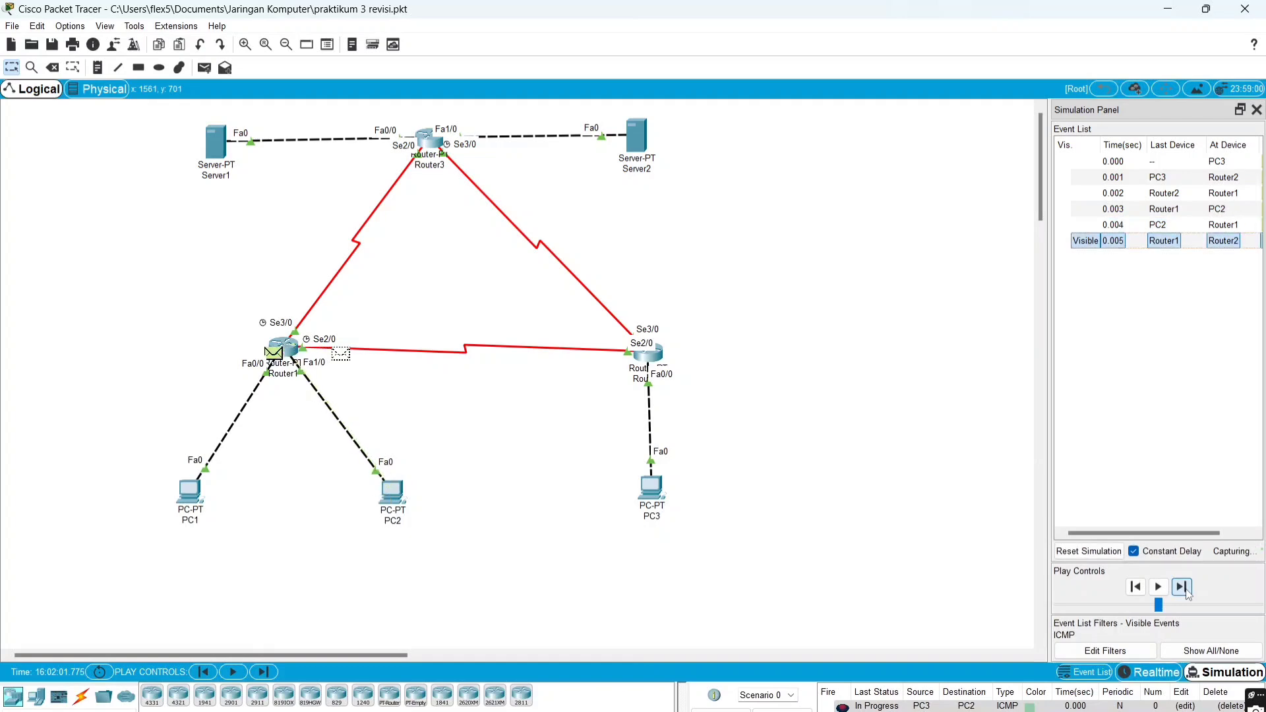
pyautogui.click(1188, 593)
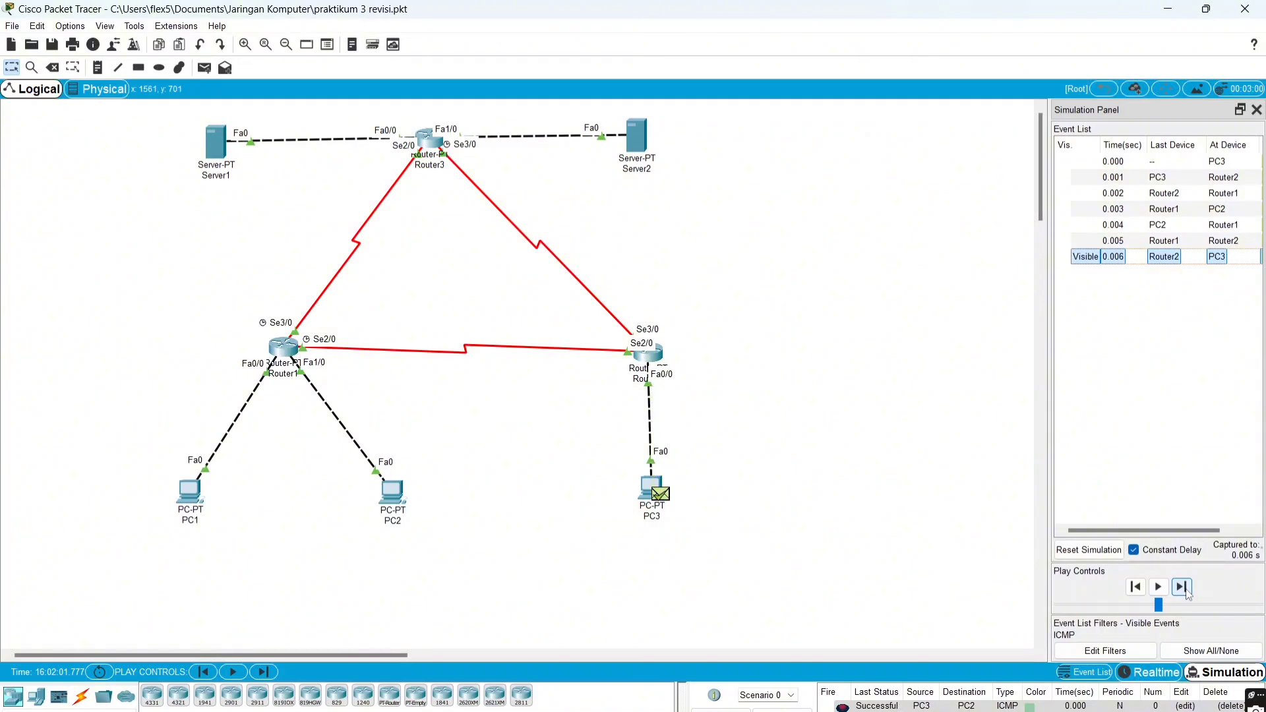
pyautogui.click(1089, 549)
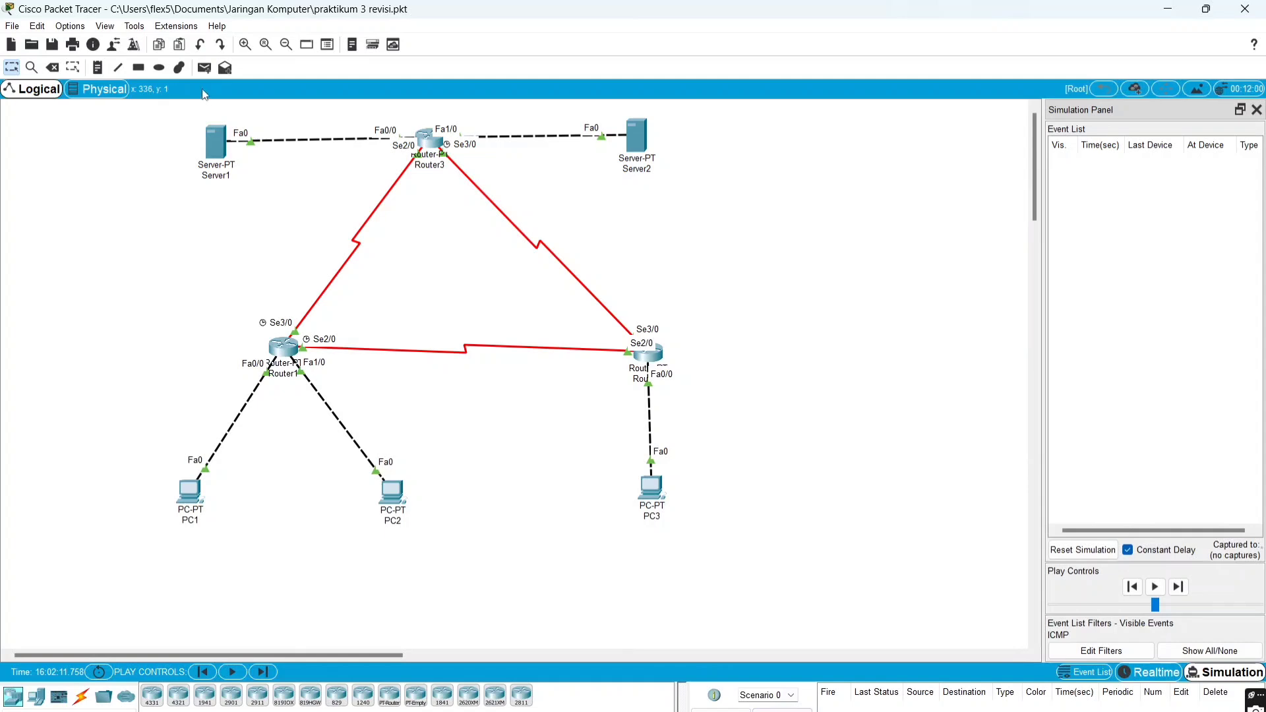
# Send a simple PDU from PC3 to Server1 and advance the simulation one event at a time until the reply returns to PC3
pyautogui.click(204, 68)
pyautogui.click(643, 485)
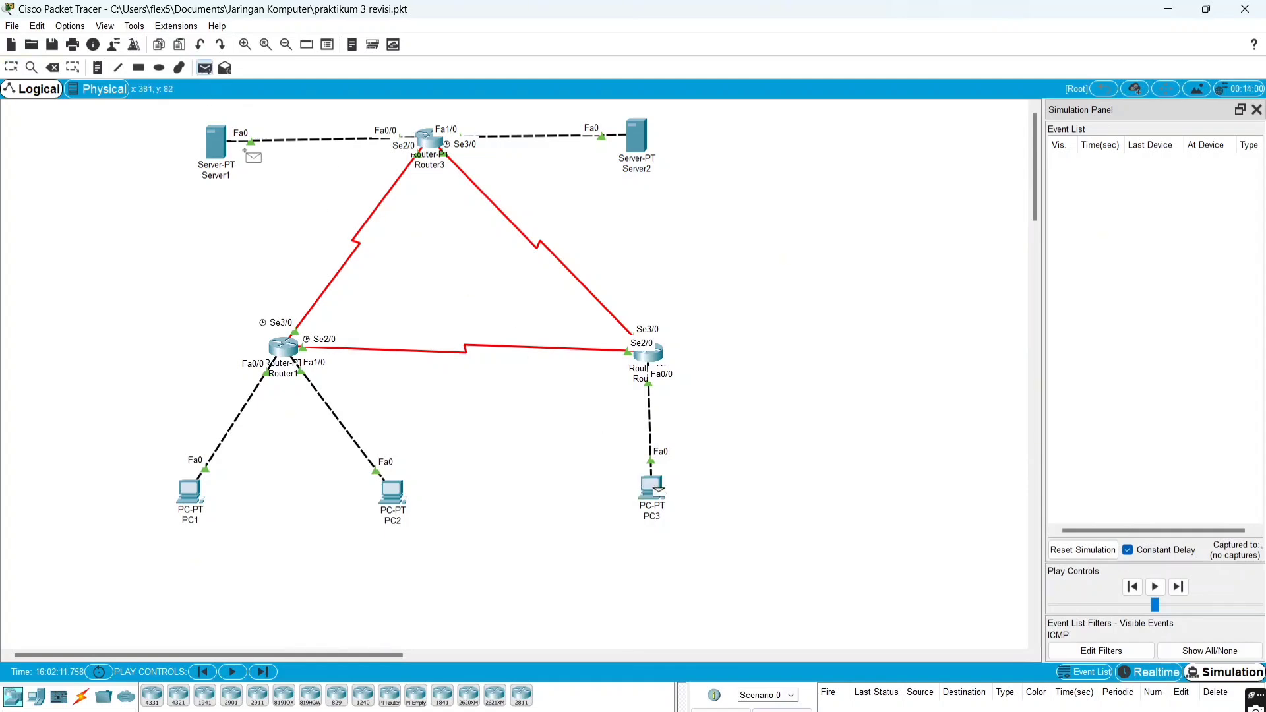
pyautogui.click(216, 143)
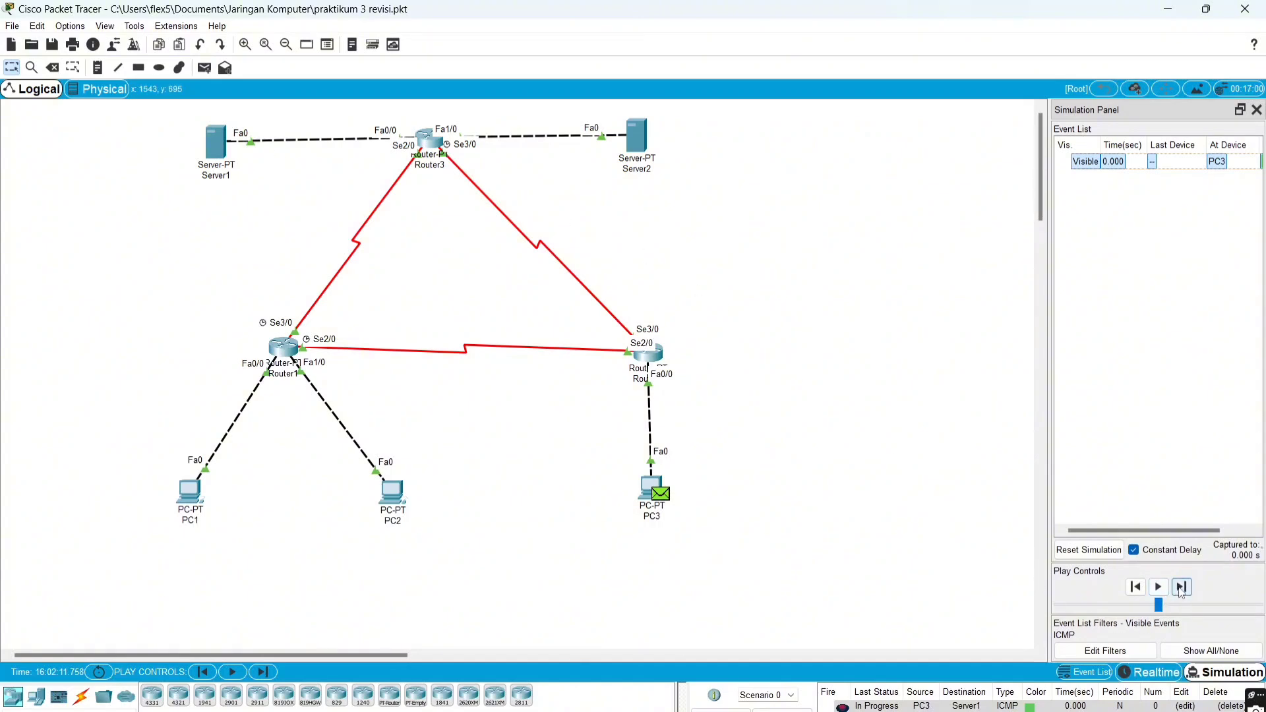
pyautogui.click(1181, 586)
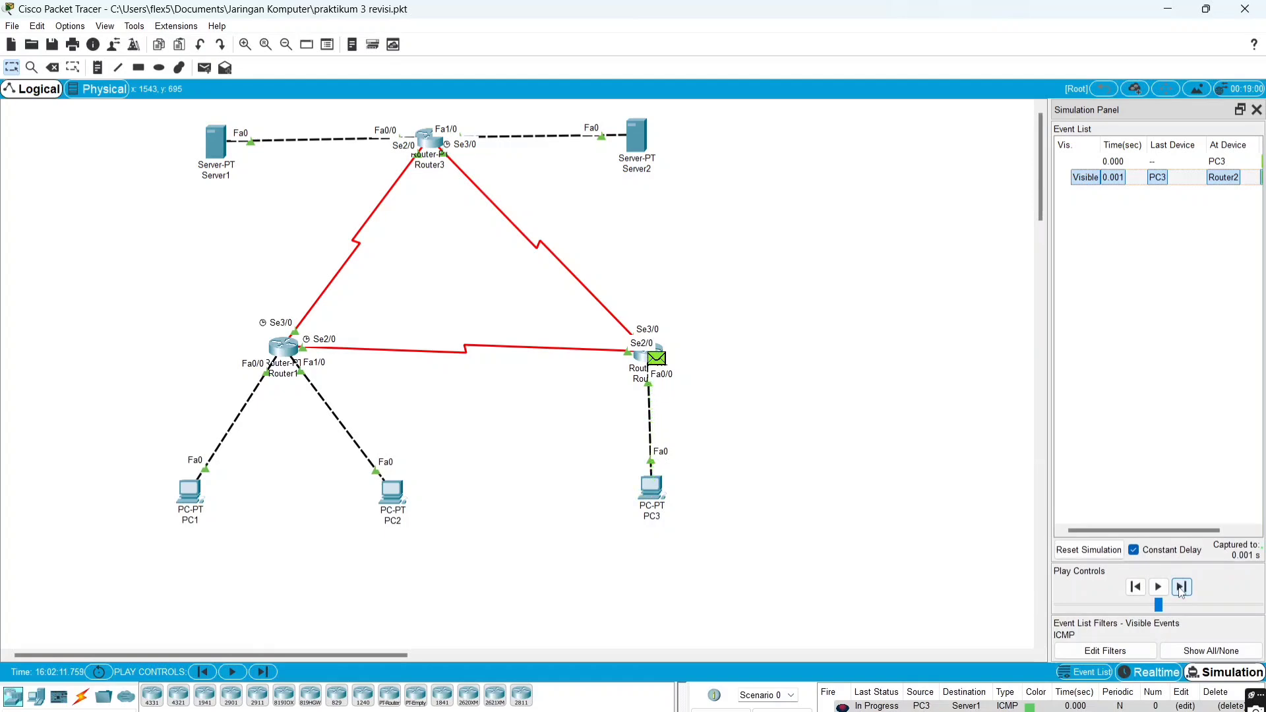
pyautogui.click(1181, 587)
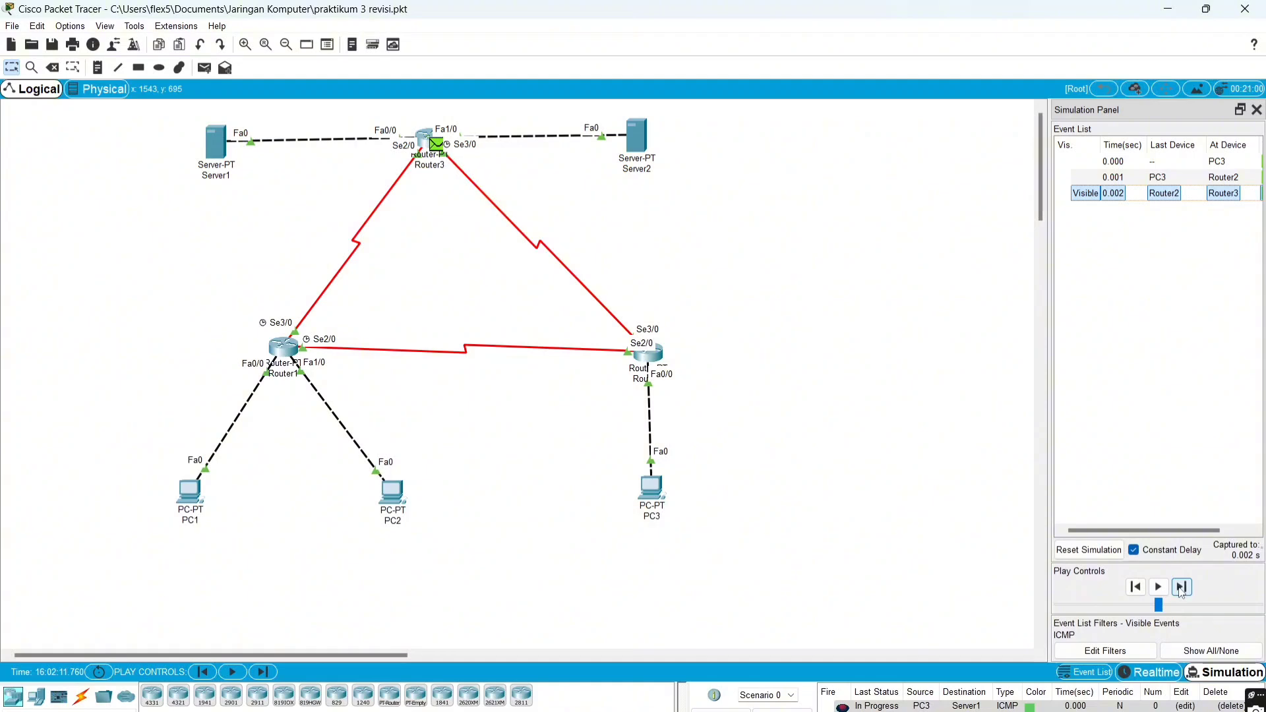
pyautogui.click(1181, 588)
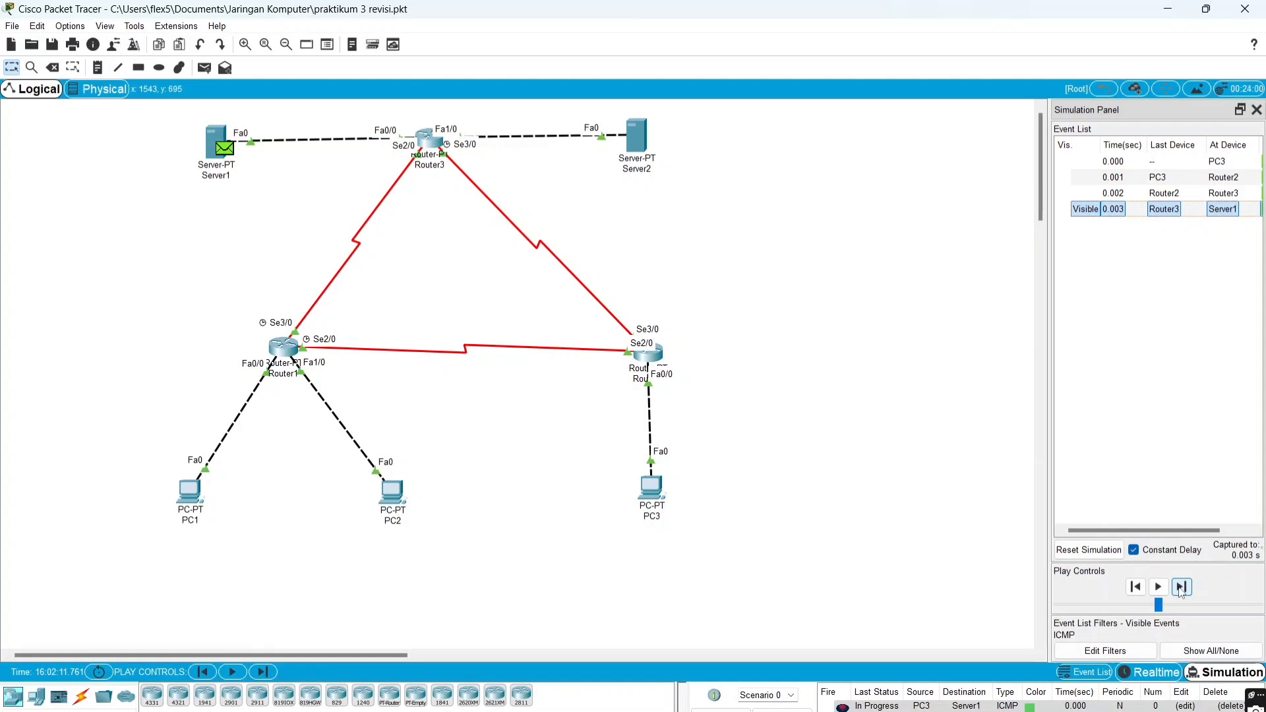
pyautogui.click(1181, 588)
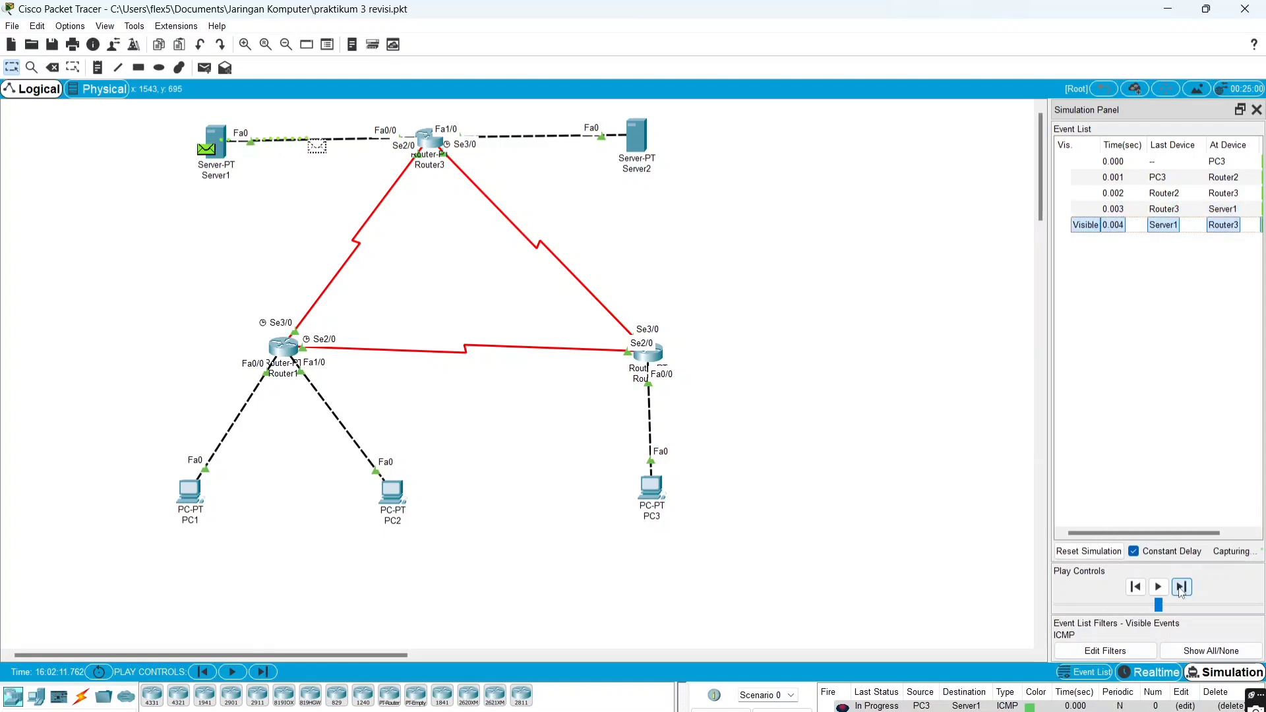
pyautogui.click(1181, 588)
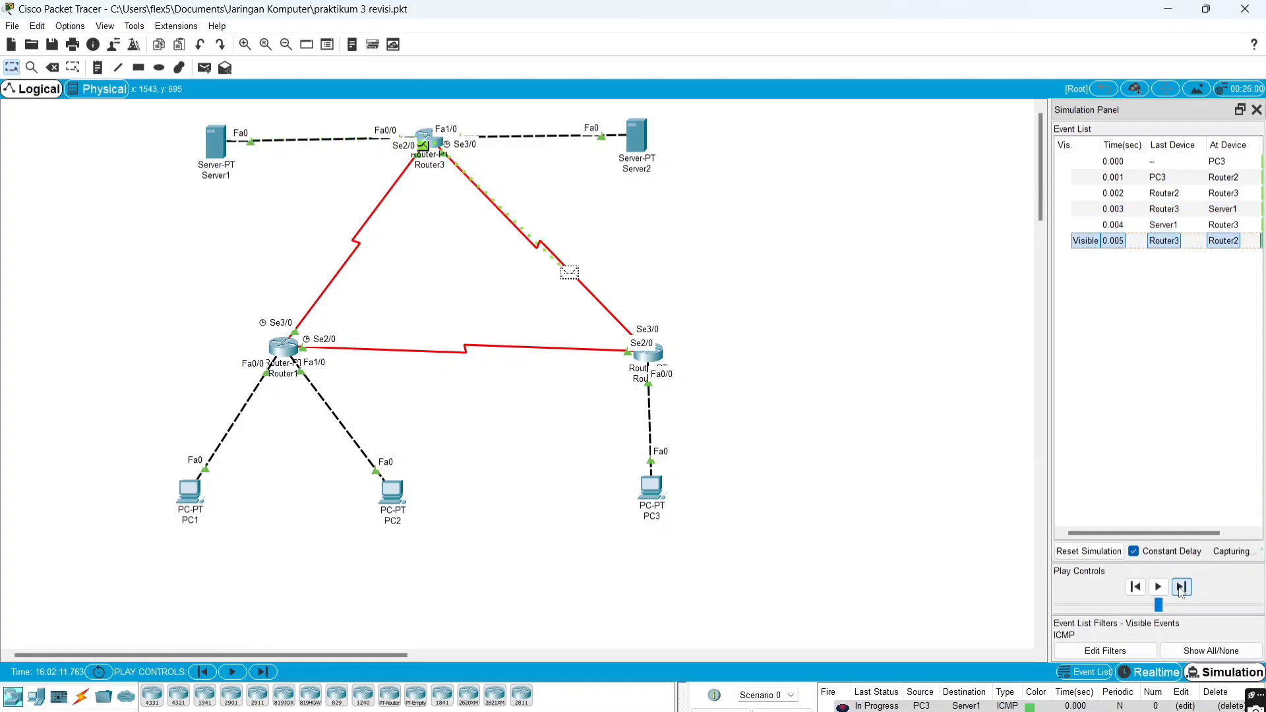
pyautogui.click(1181, 588)
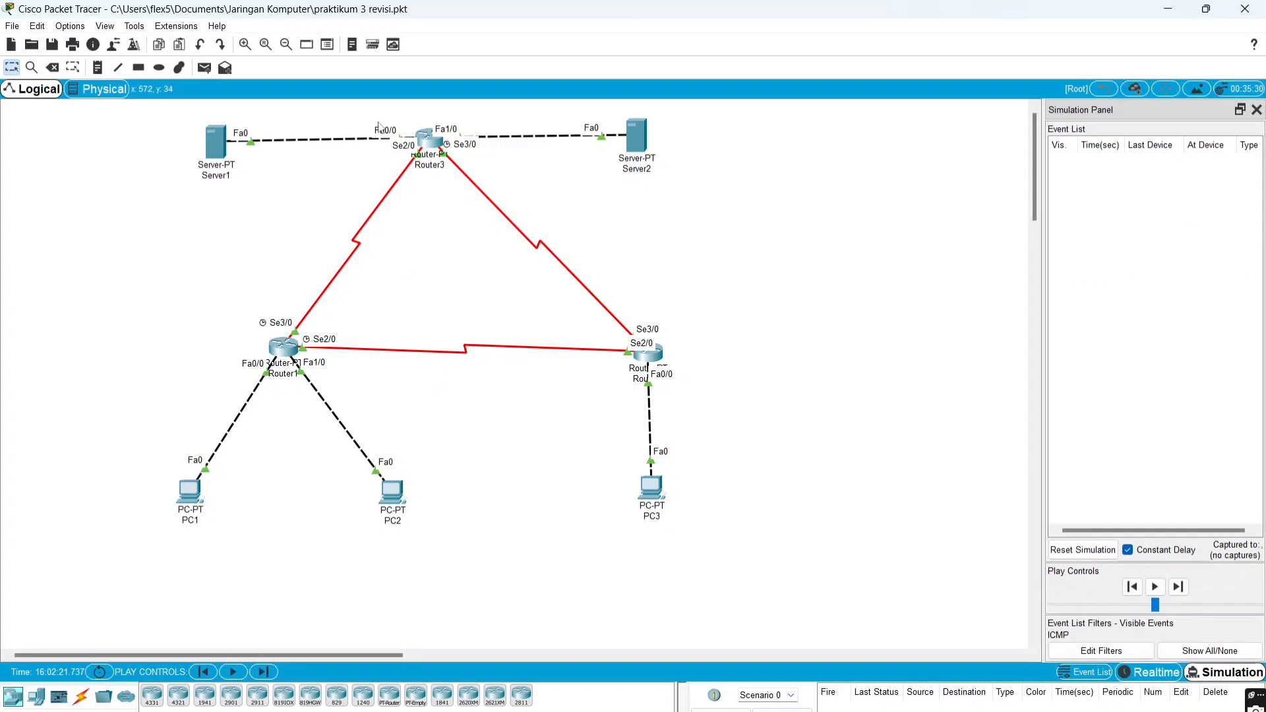
# Send a simple PDU from PC3 to Server2 and advance the simulation one event at a time until the reply returns to PC3
pyautogui.click(205, 67)
pyautogui.click(652, 486)
pyautogui.click(637, 138)
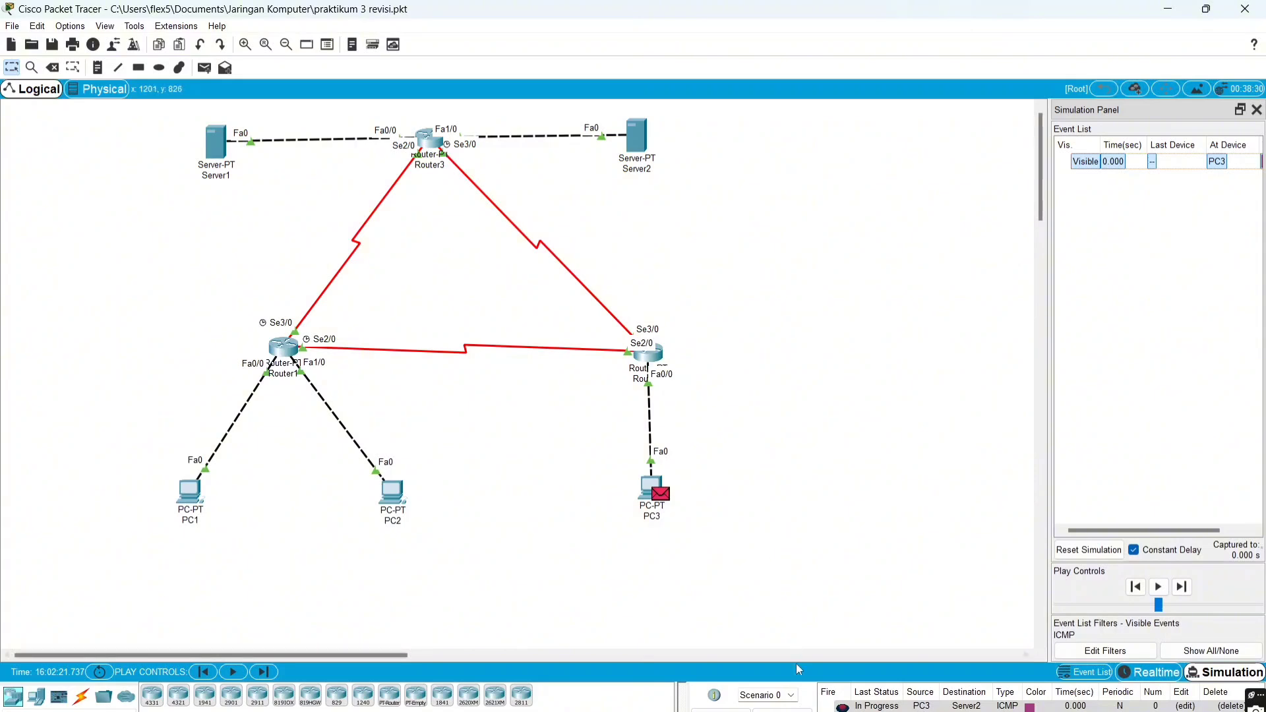
pyautogui.click(1182, 588)
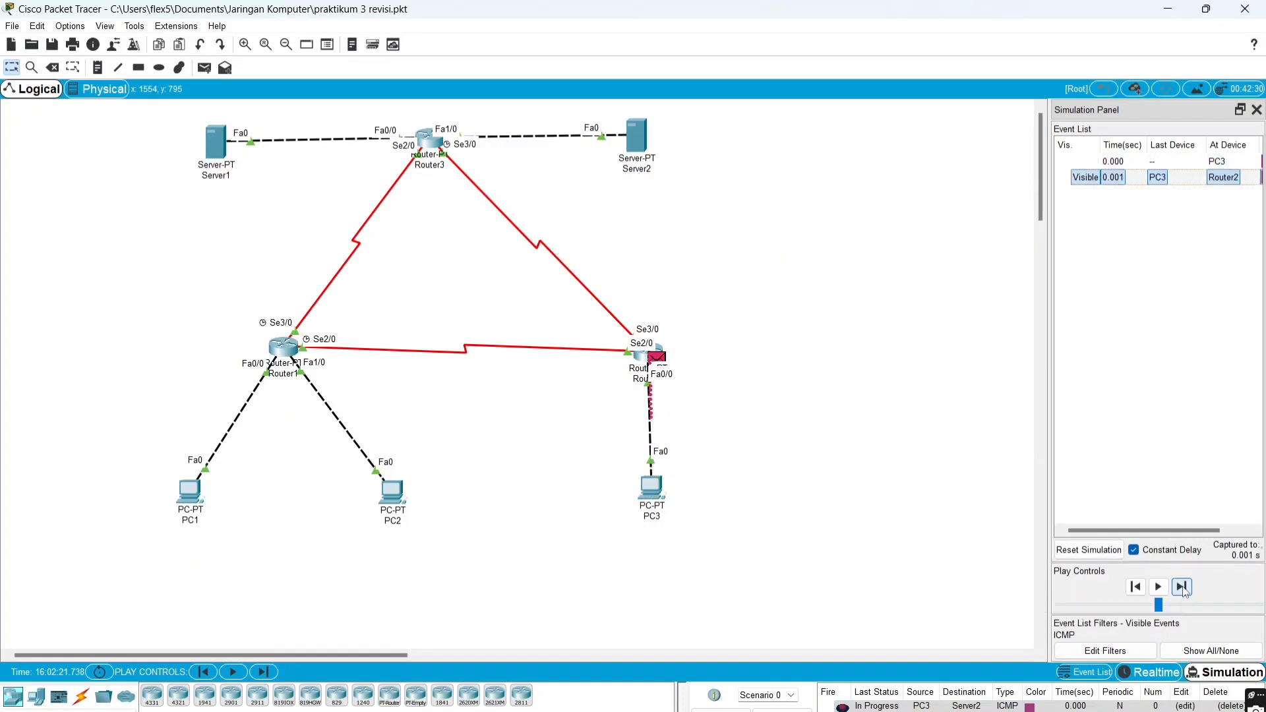
pyautogui.click(1184, 588)
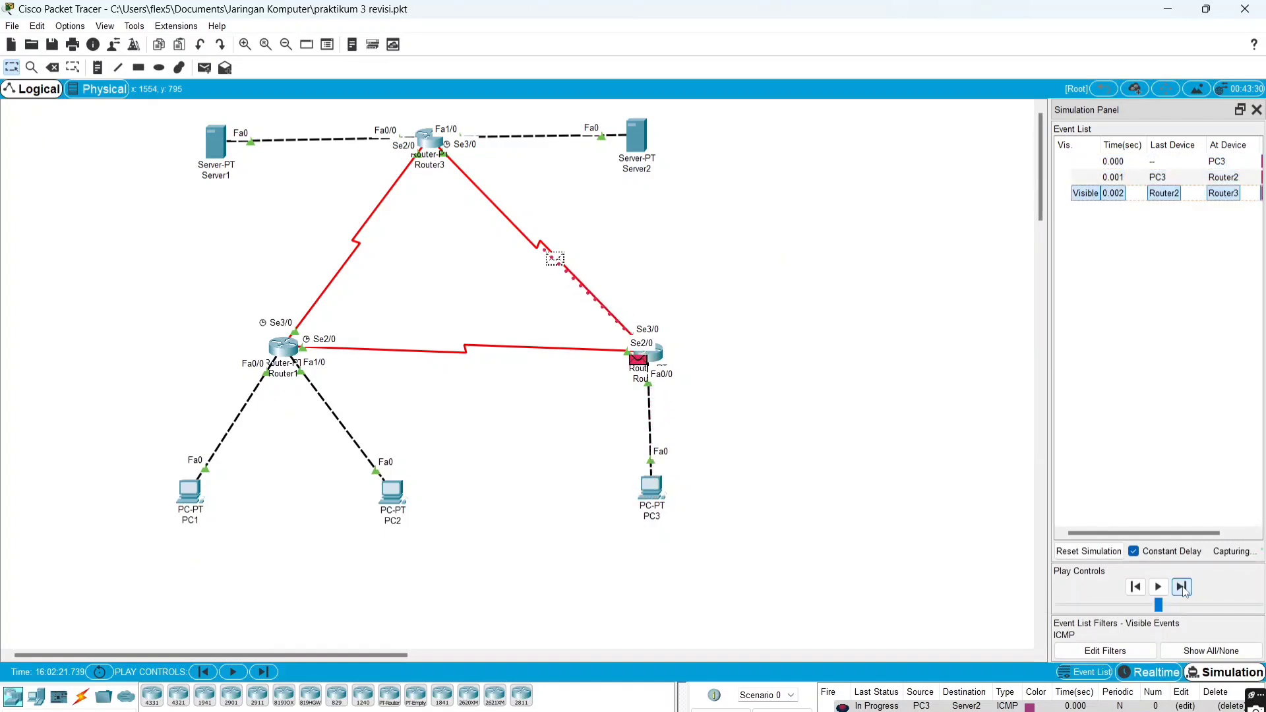
pyautogui.click(1184, 588)
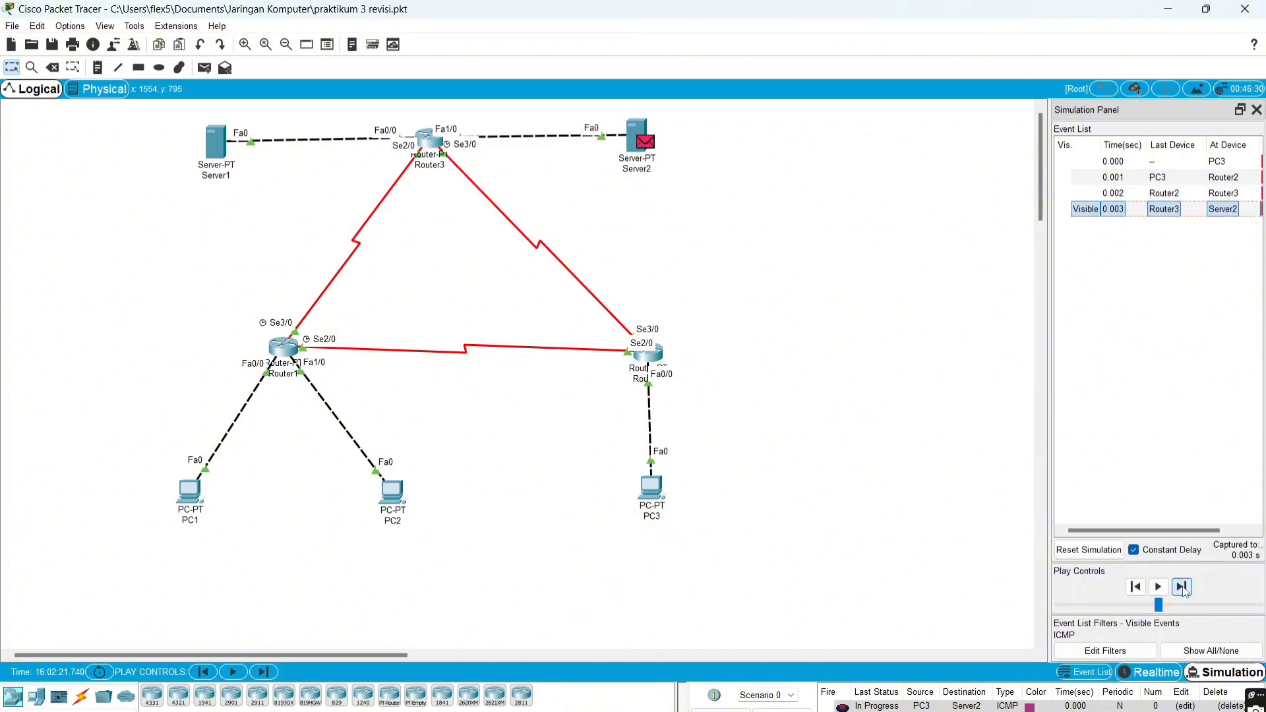
pyautogui.click(1184, 587)
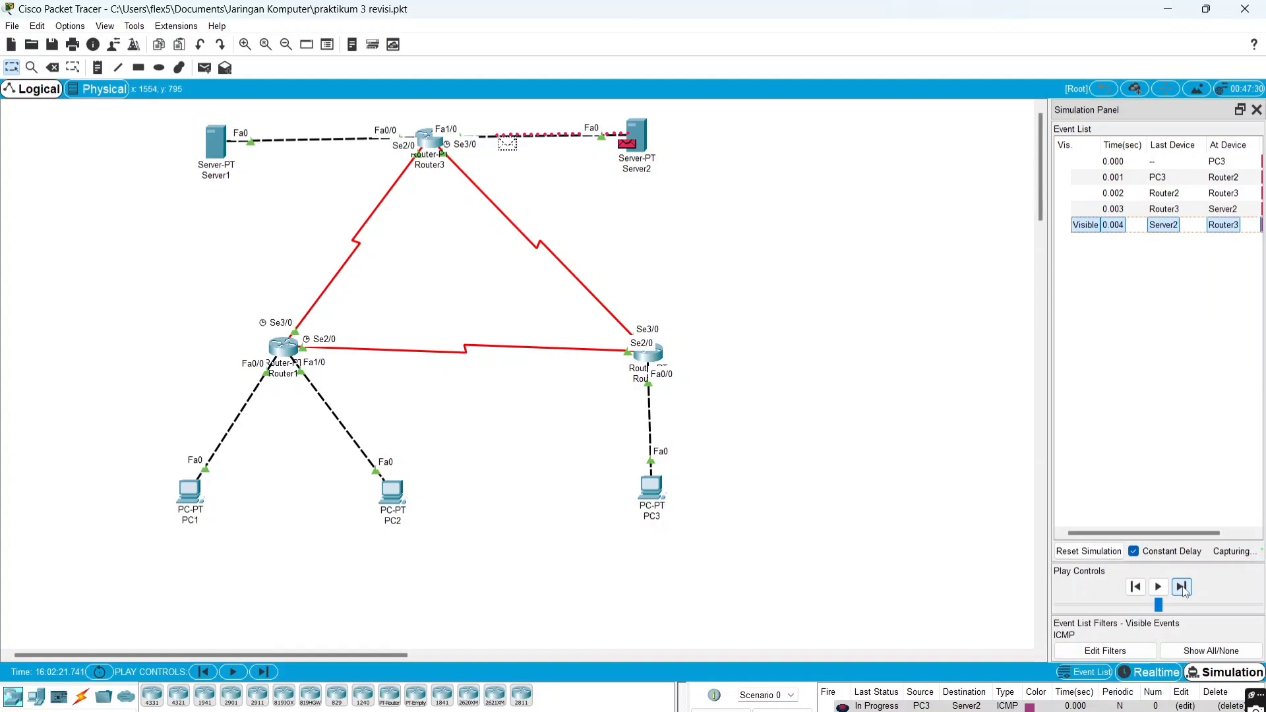
pyautogui.click(1184, 588)
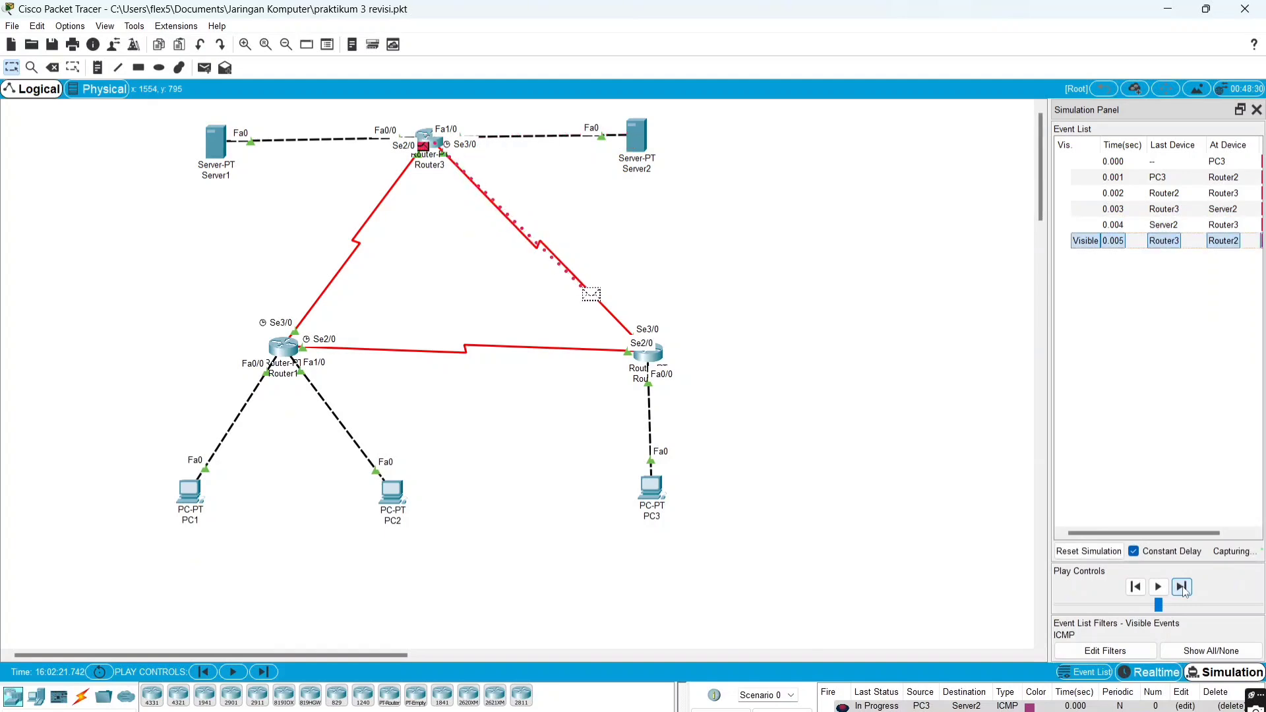
pyautogui.click(1184, 588)
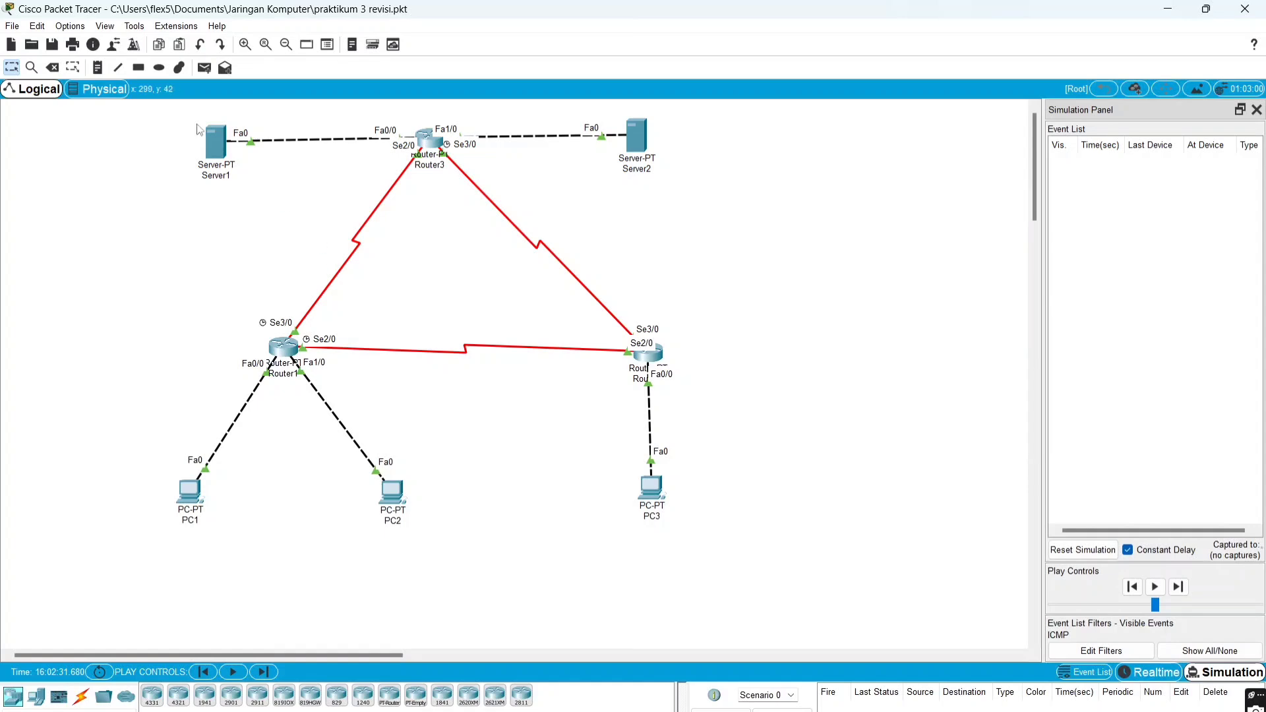
# Send a simple PDU from Server1 to Server2, advance it event by event until the reply returns to Server1, and reset the simulation
pyautogui.click(205, 68)
pyautogui.click(206, 147)
pyautogui.click(635, 136)
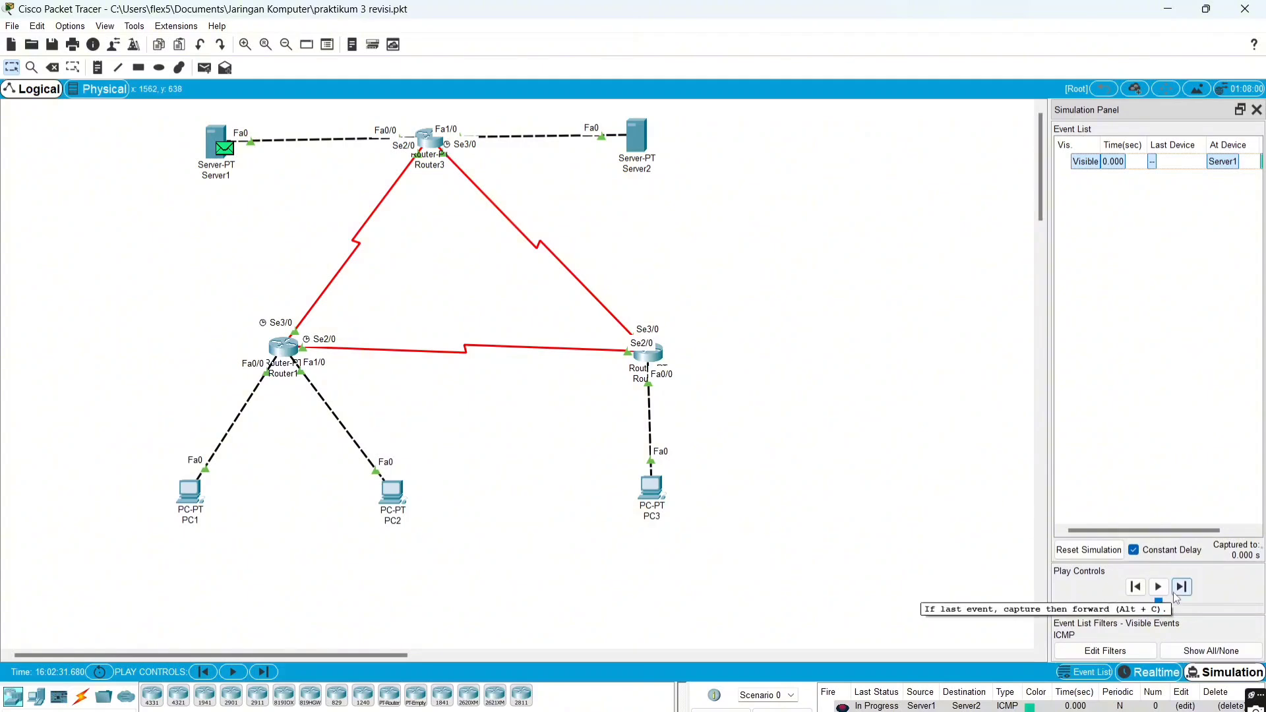
pyautogui.click(1177, 597)
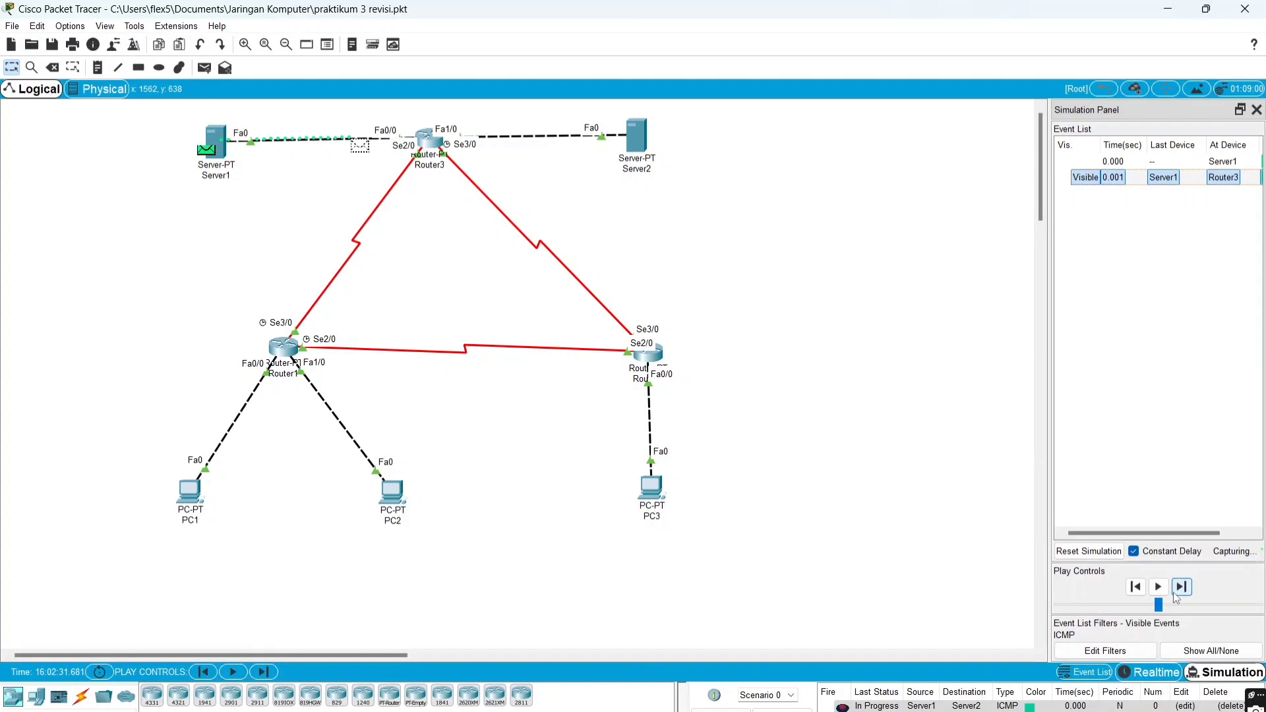
pyautogui.click(1177, 598)
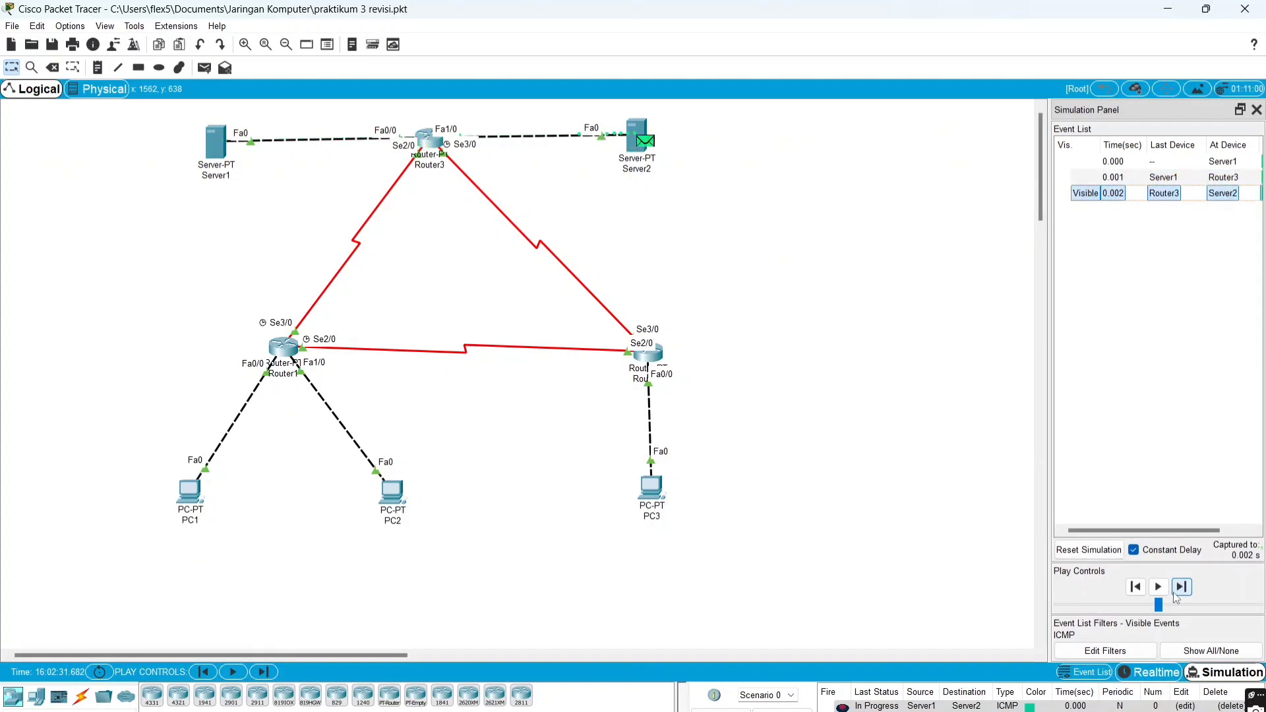
pyautogui.click(1177, 596)
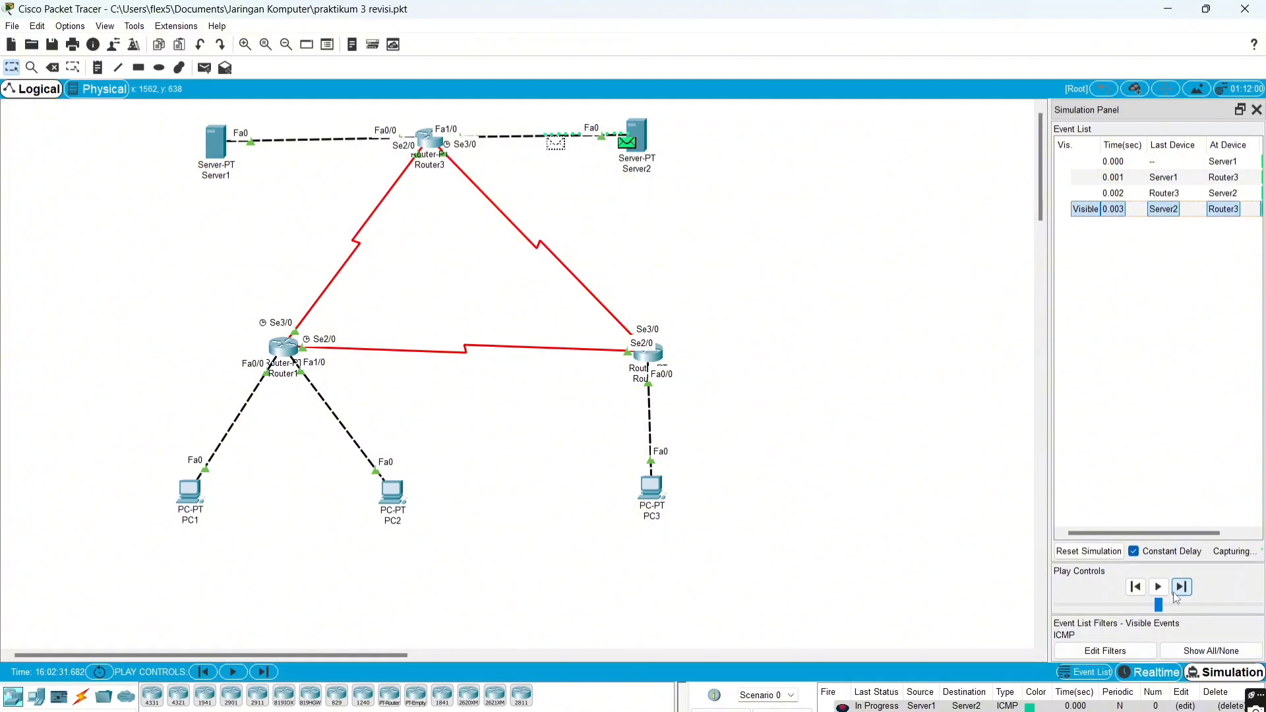
pyautogui.click(1174, 595)
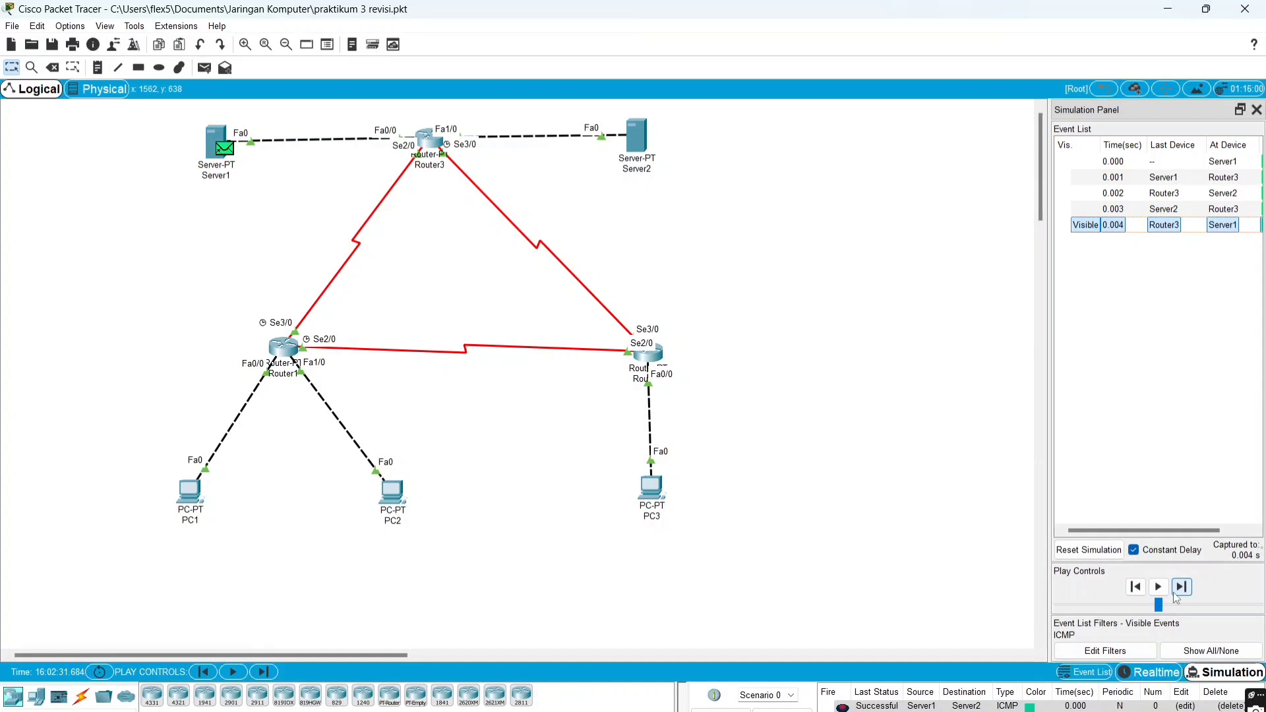
pyautogui.click(1089, 550)
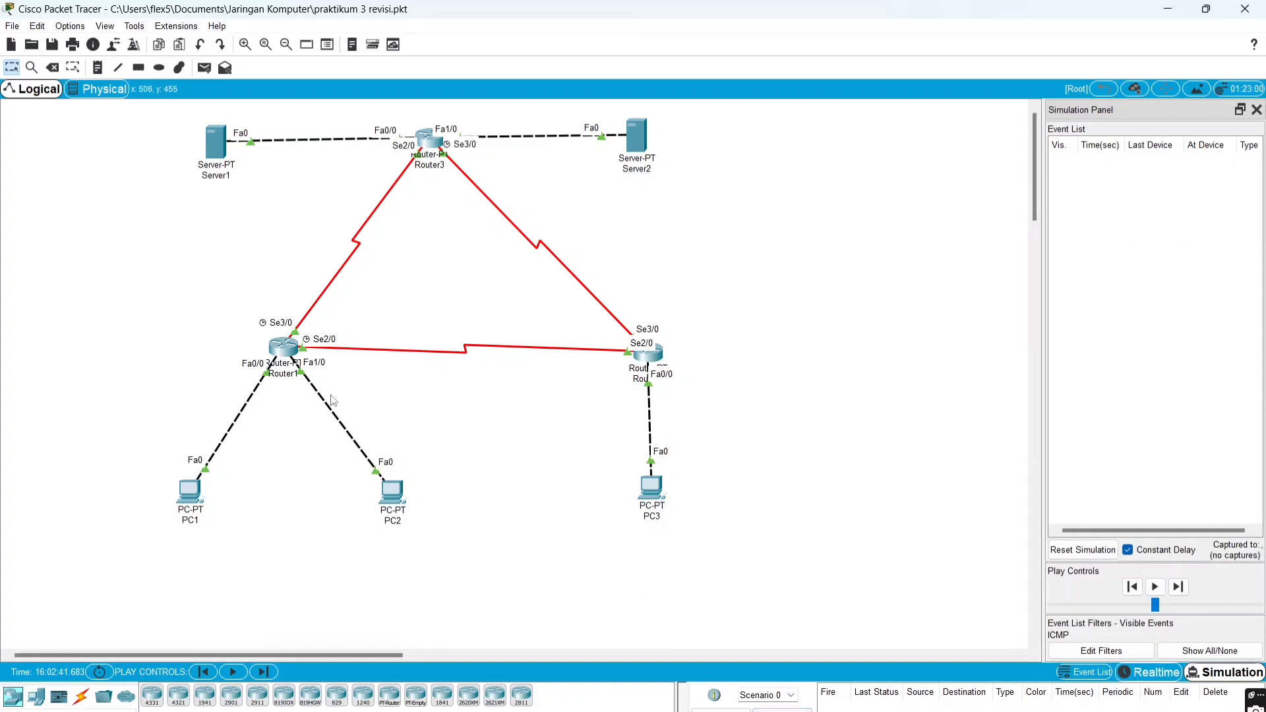
# Send a simple PDU from Server1 to PC1, advance it event by event until the reply returns to Server1, and reset the simulation
pyautogui.click(204, 68)
pyautogui.click(218, 145)
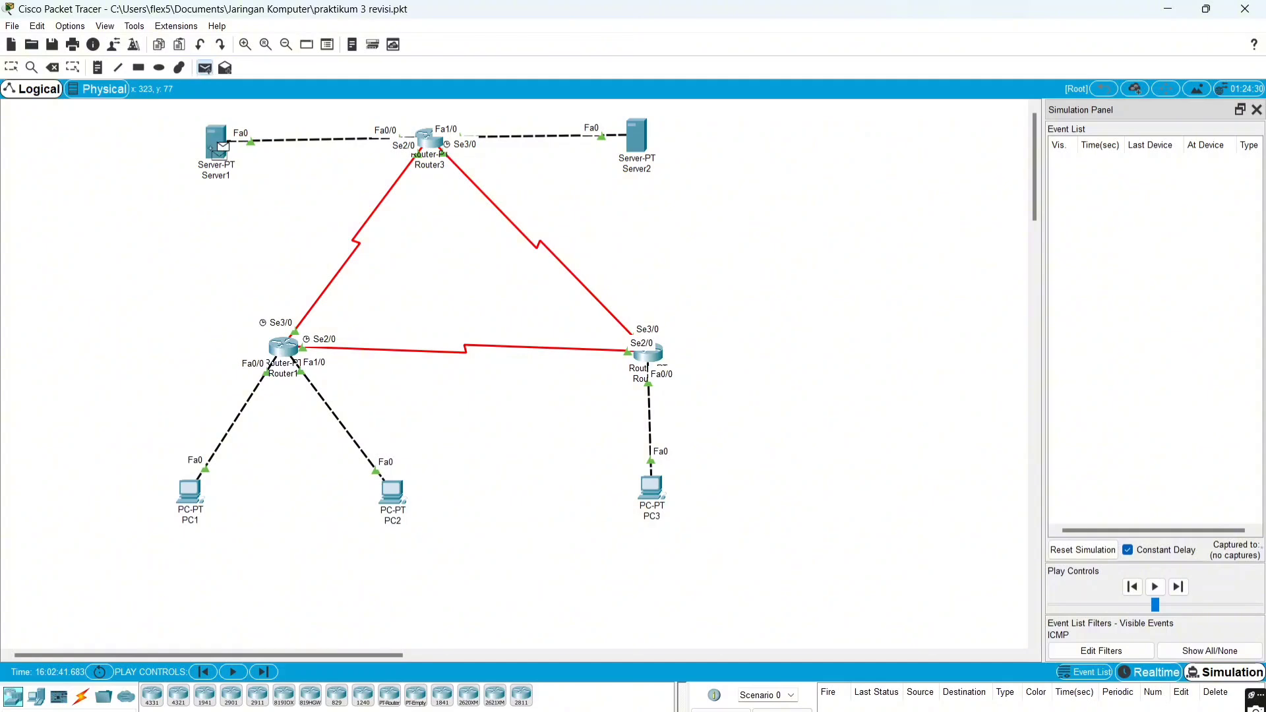
pyautogui.click(191, 488)
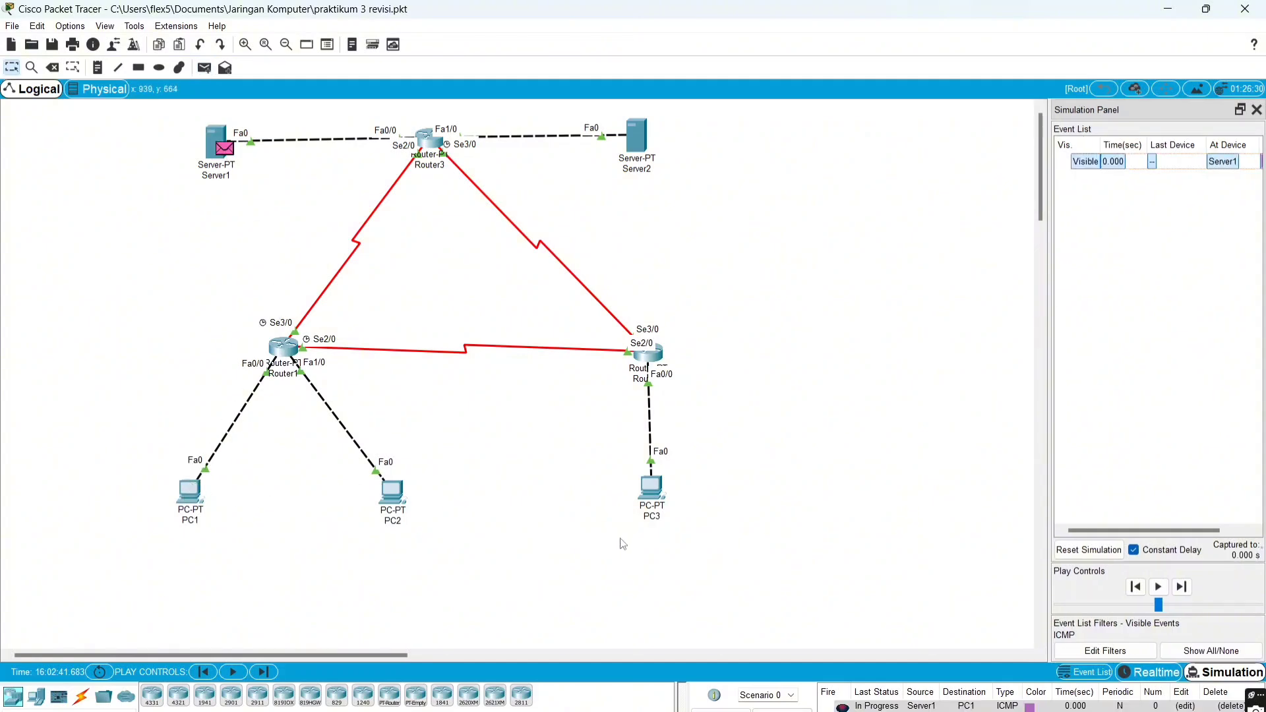
pyautogui.click(1191, 589)
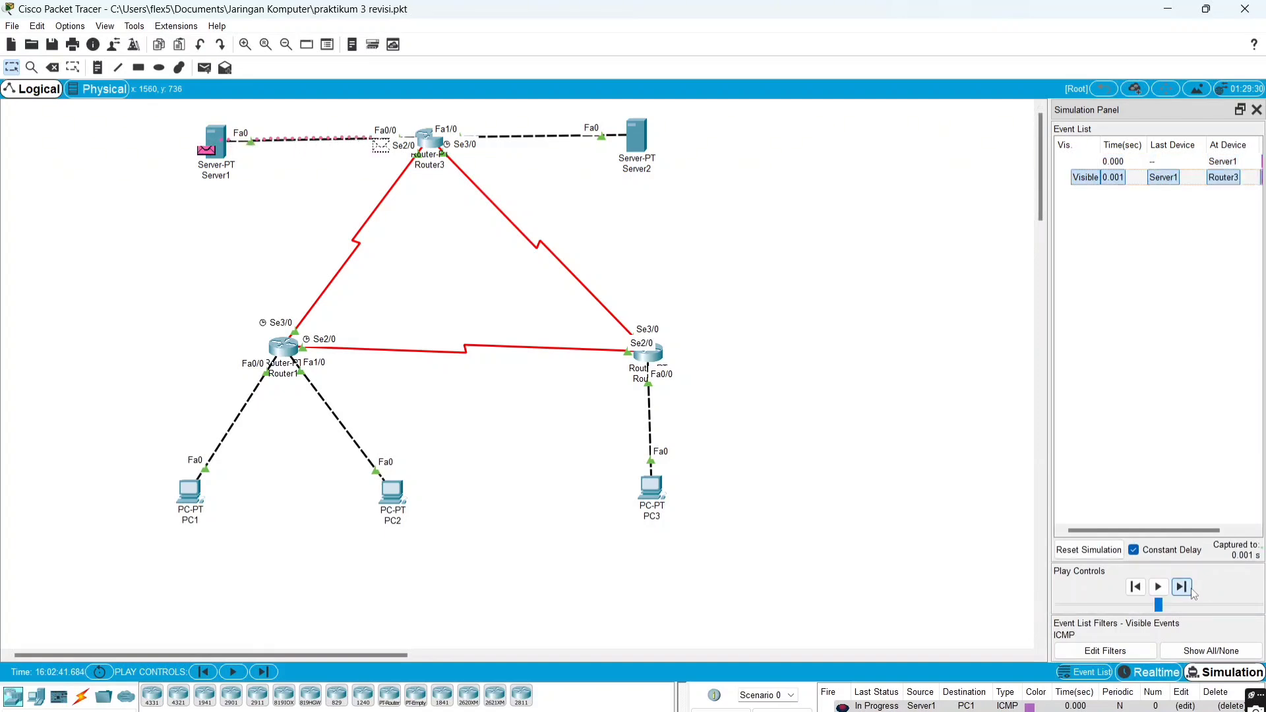
pyautogui.click(1191, 589)
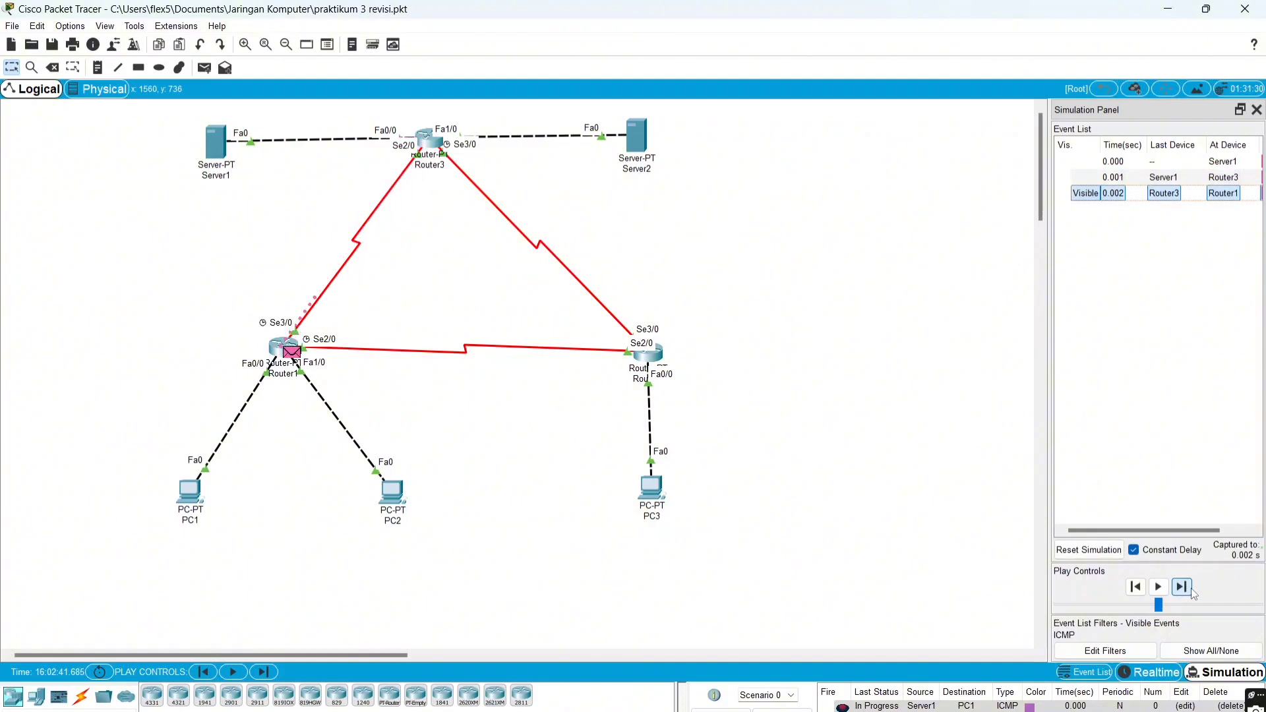
pyautogui.click(1182, 587)
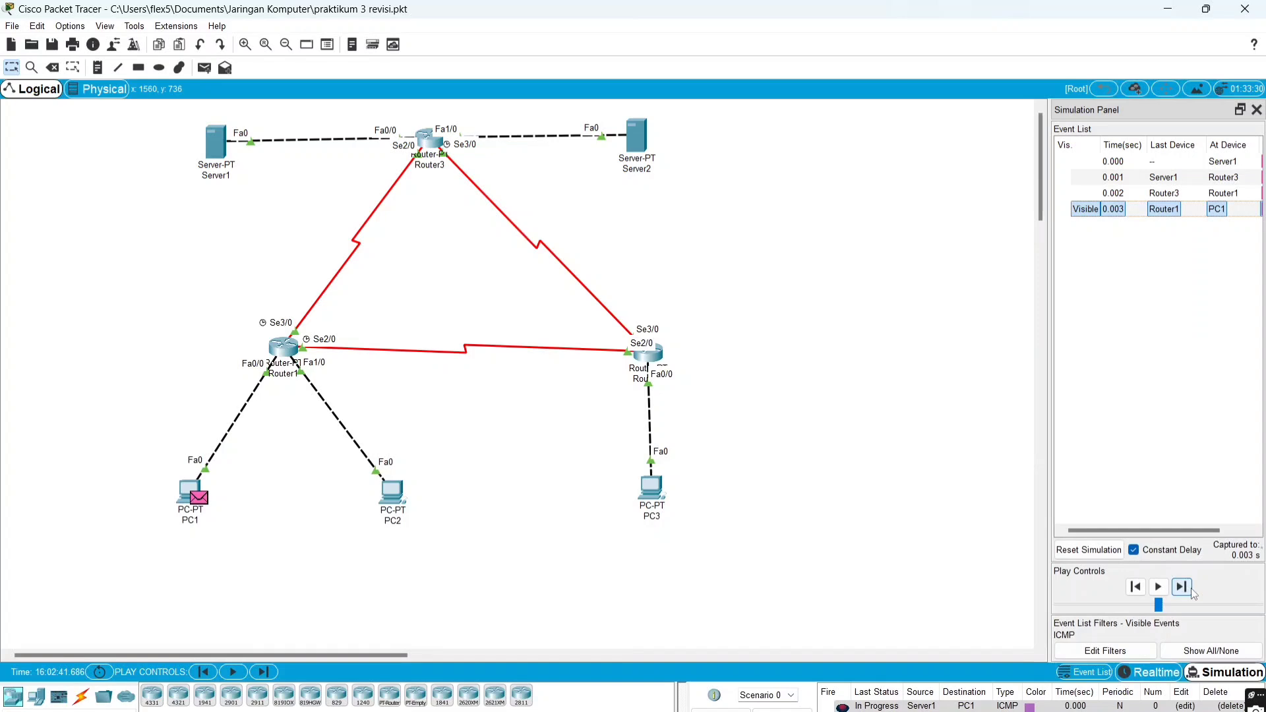
pyautogui.click(1191, 590)
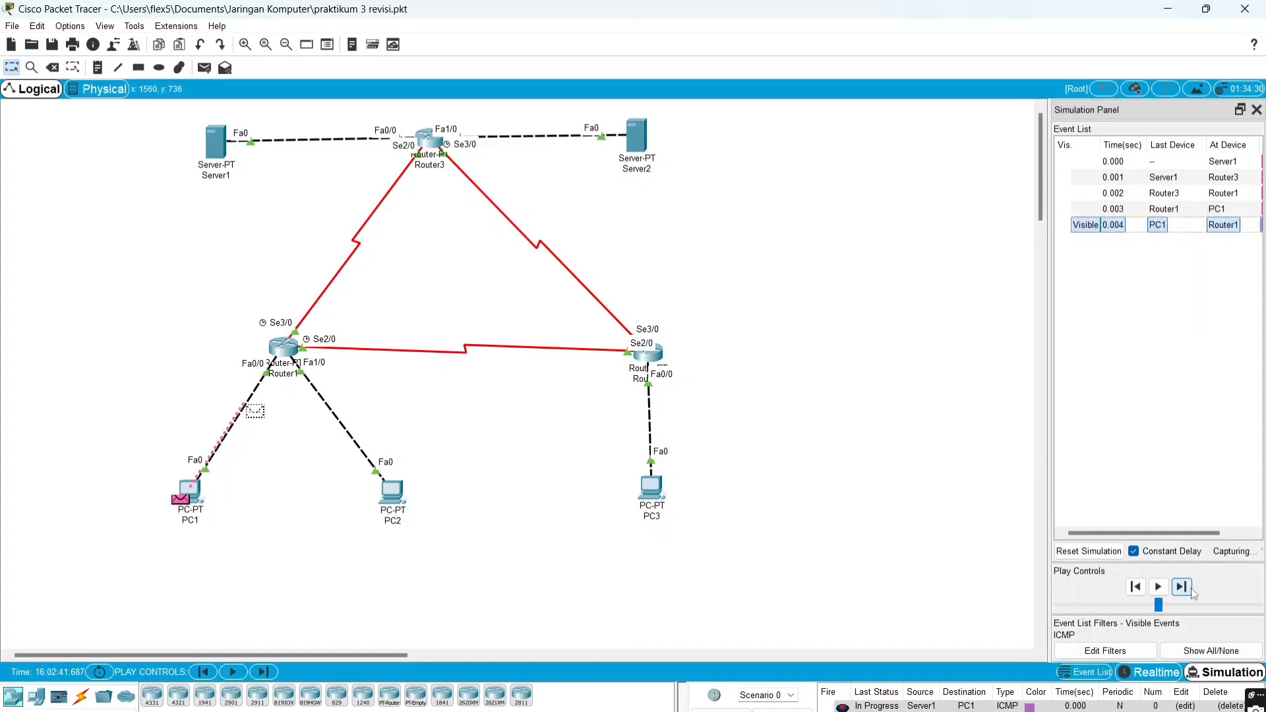
pyautogui.click(1193, 591)
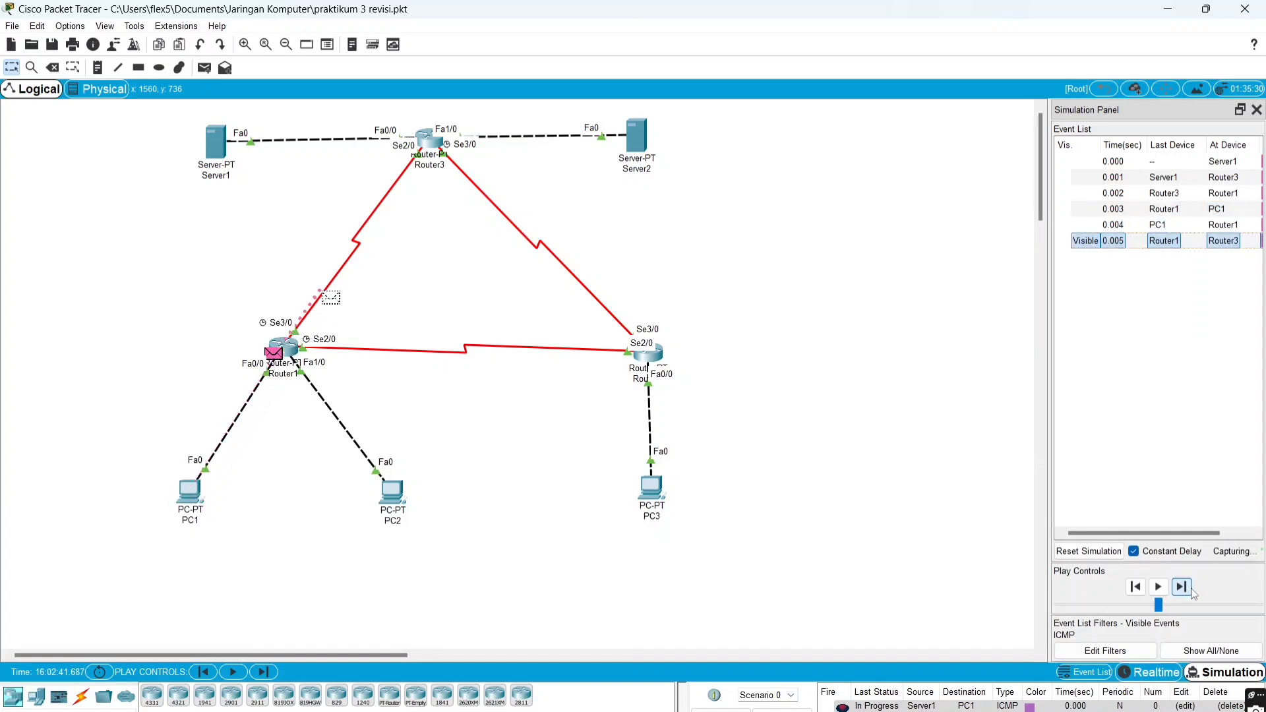
pyautogui.click(1193, 591)
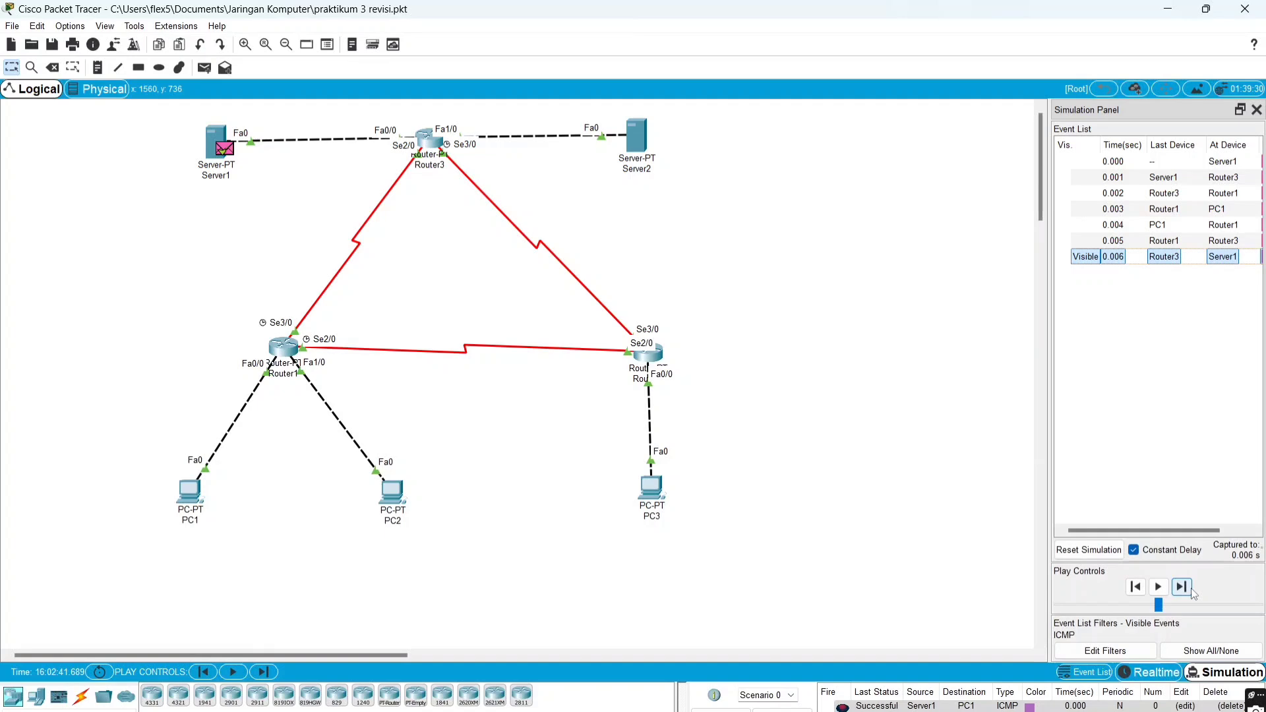
pyautogui.click(1088, 550)
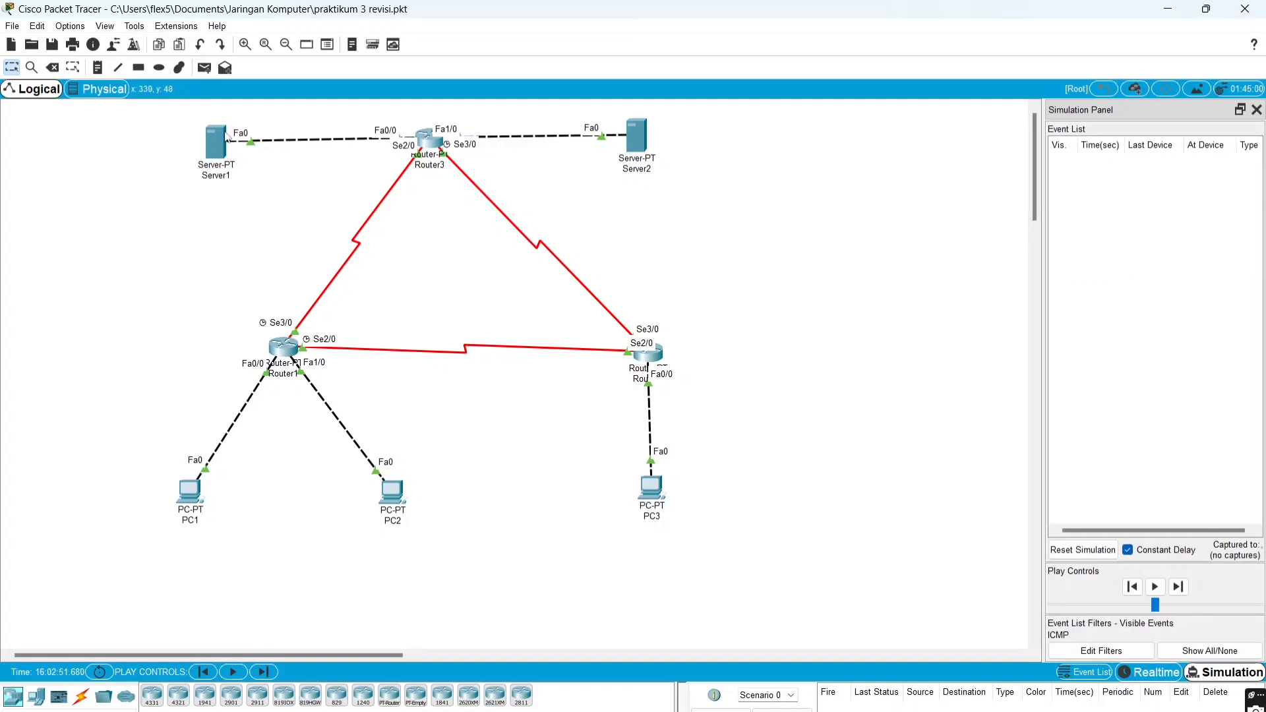
# Send a simple PDU from Server1 to PC2 and advance the simulation one event at a time until the reply returns to Server1
pyautogui.click(205, 69)
pyautogui.click(209, 131)
pyautogui.click(392, 491)
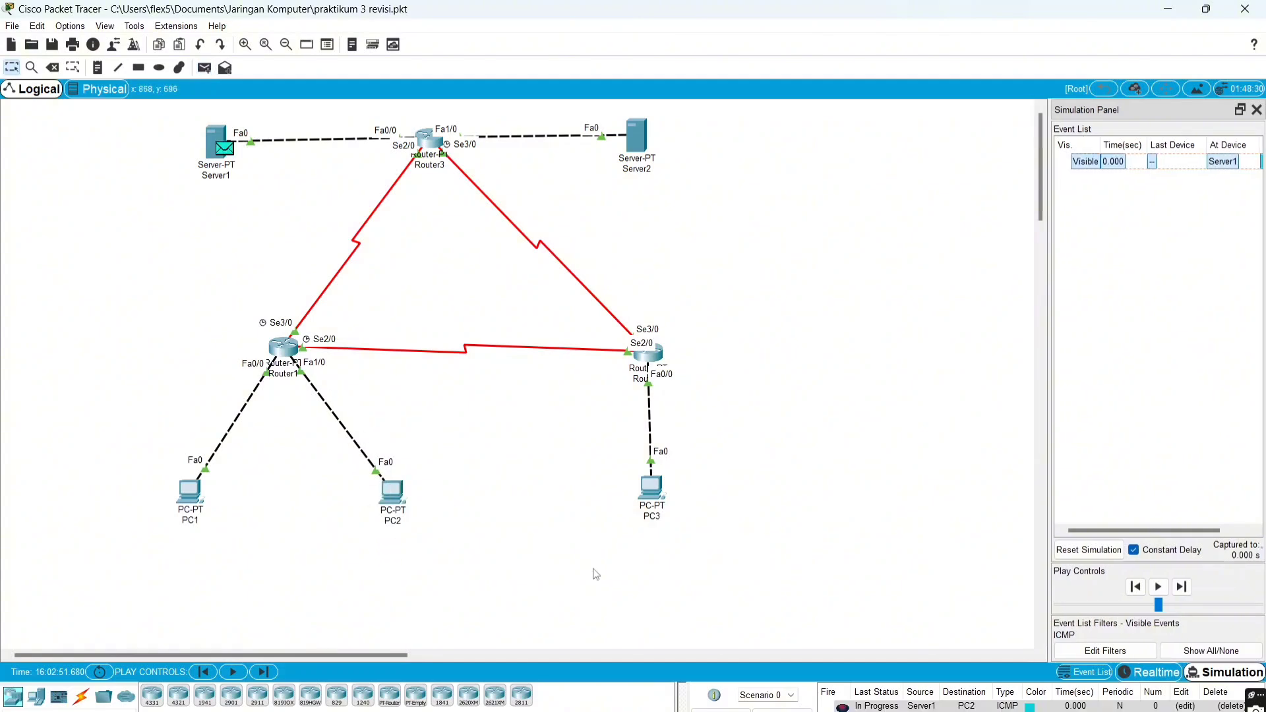
pyautogui.click(1181, 587)
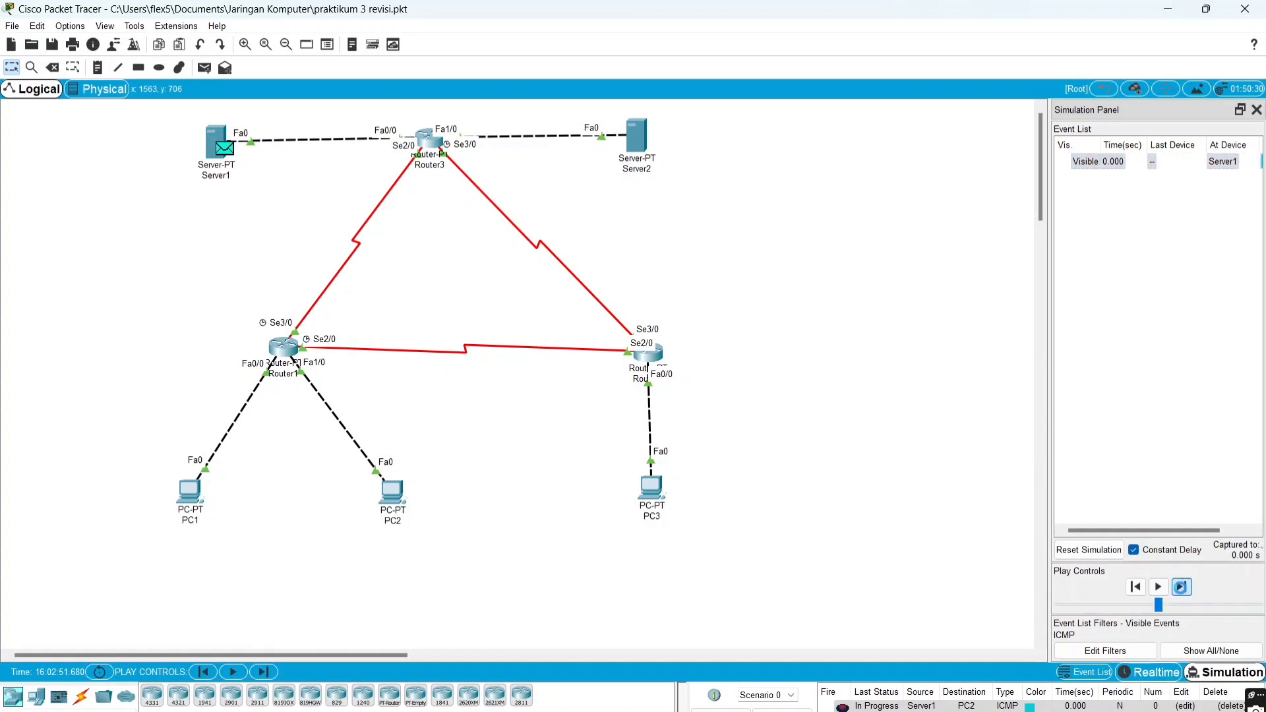
pyautogui.click(1181, 587)
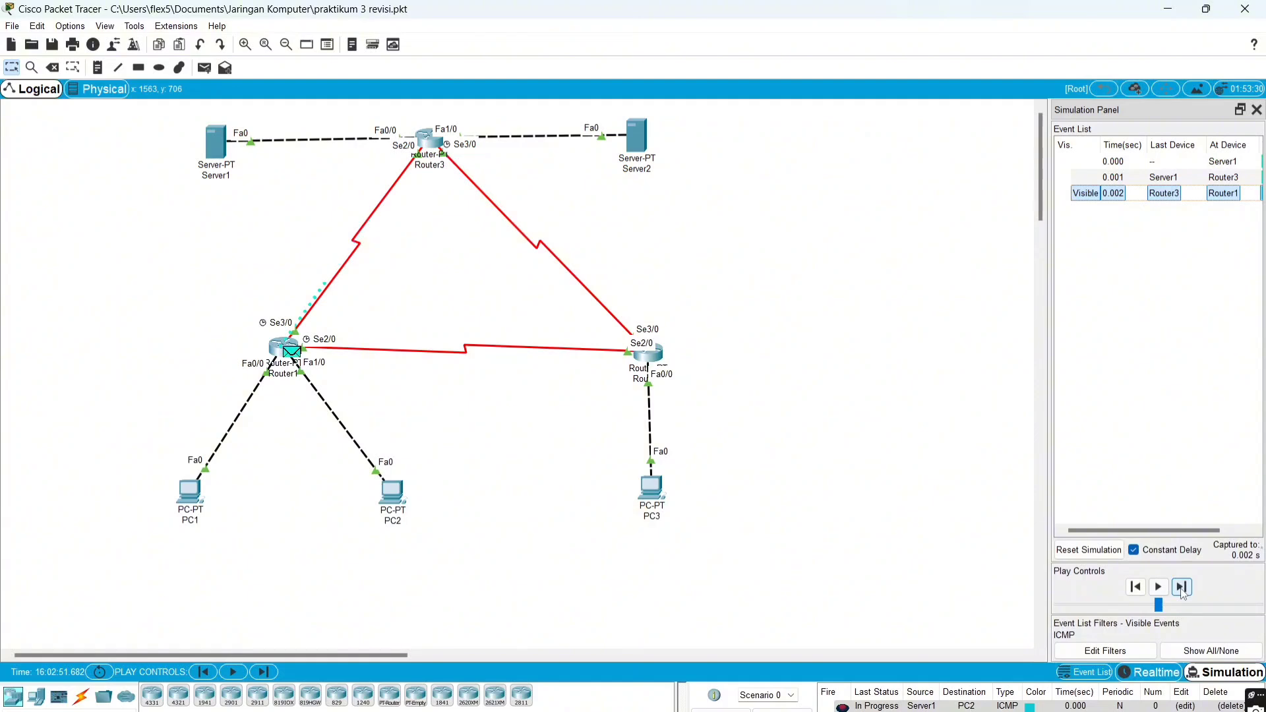
pyautogui.click(1181, 587)
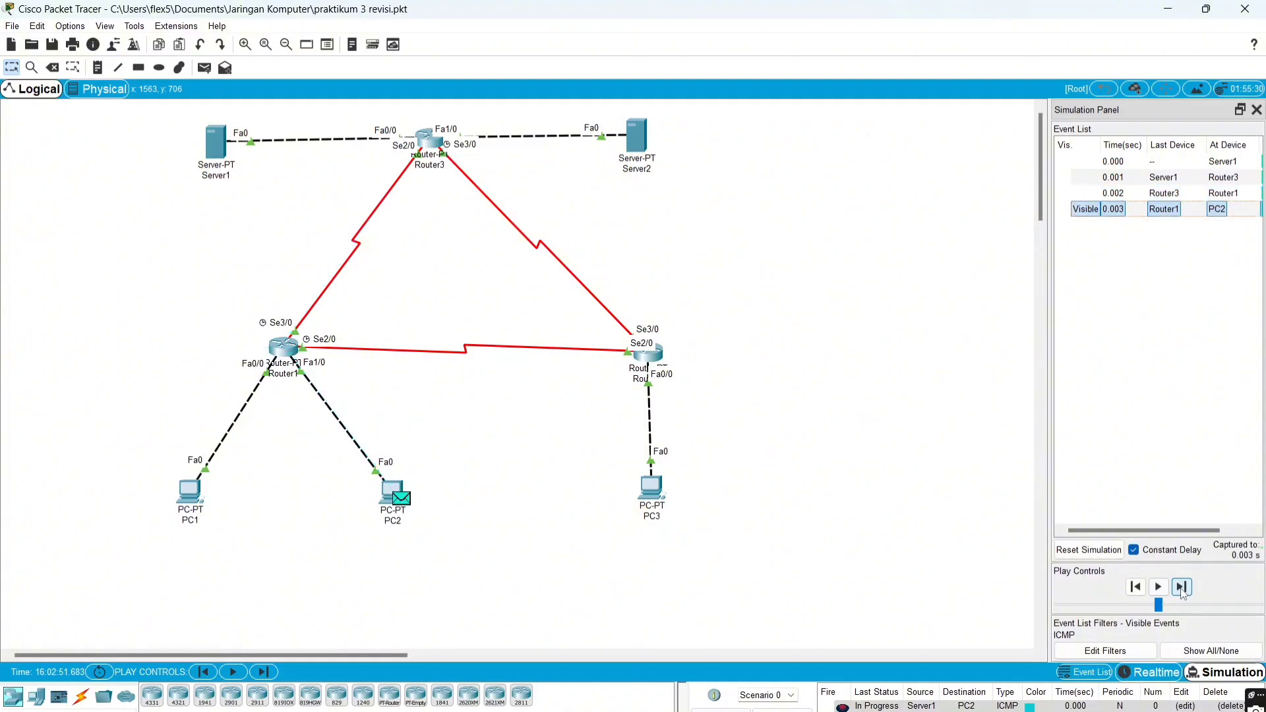
pyautogui.click(1182, 588)
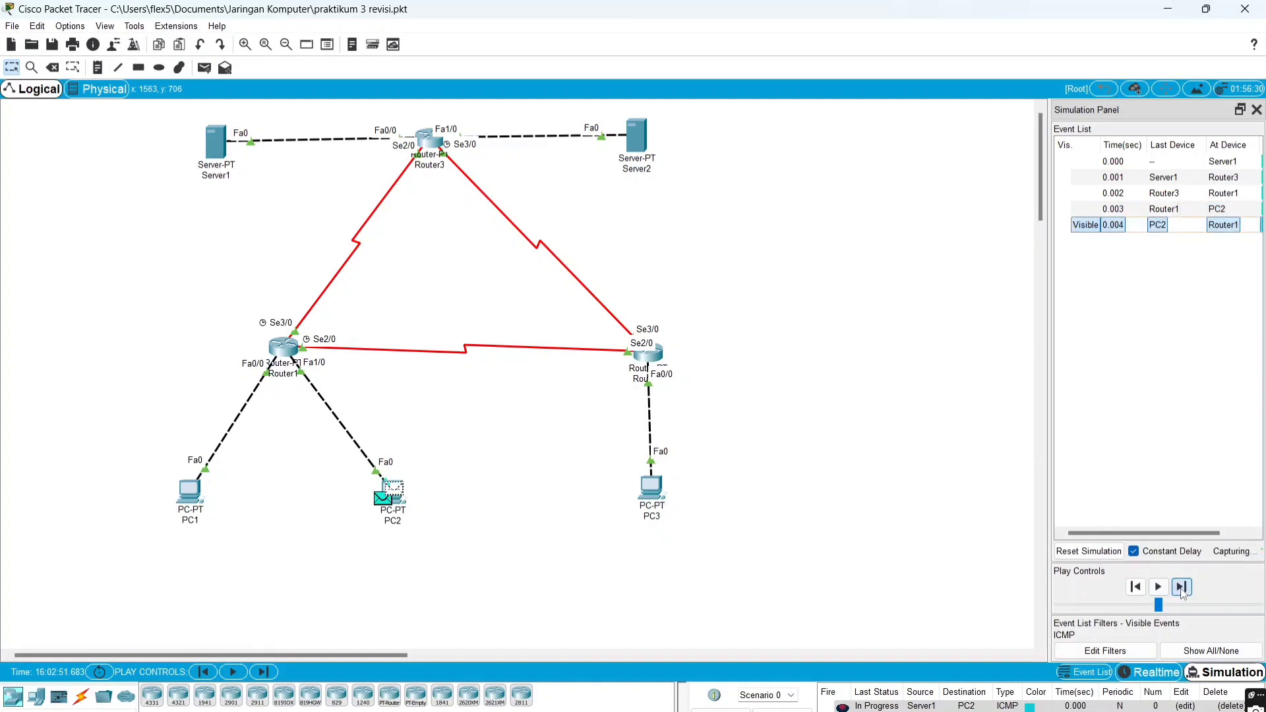
pyautogui.click(1182, 589)
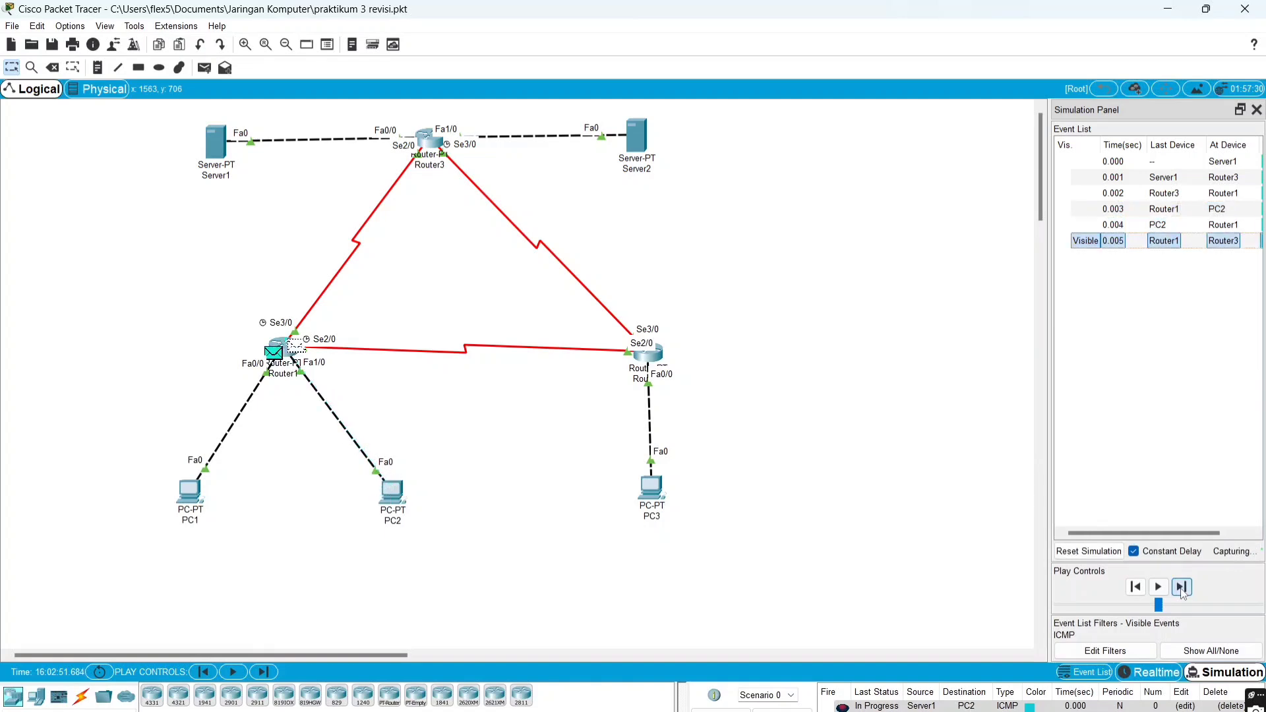
pyautogui.click(1182, 589)
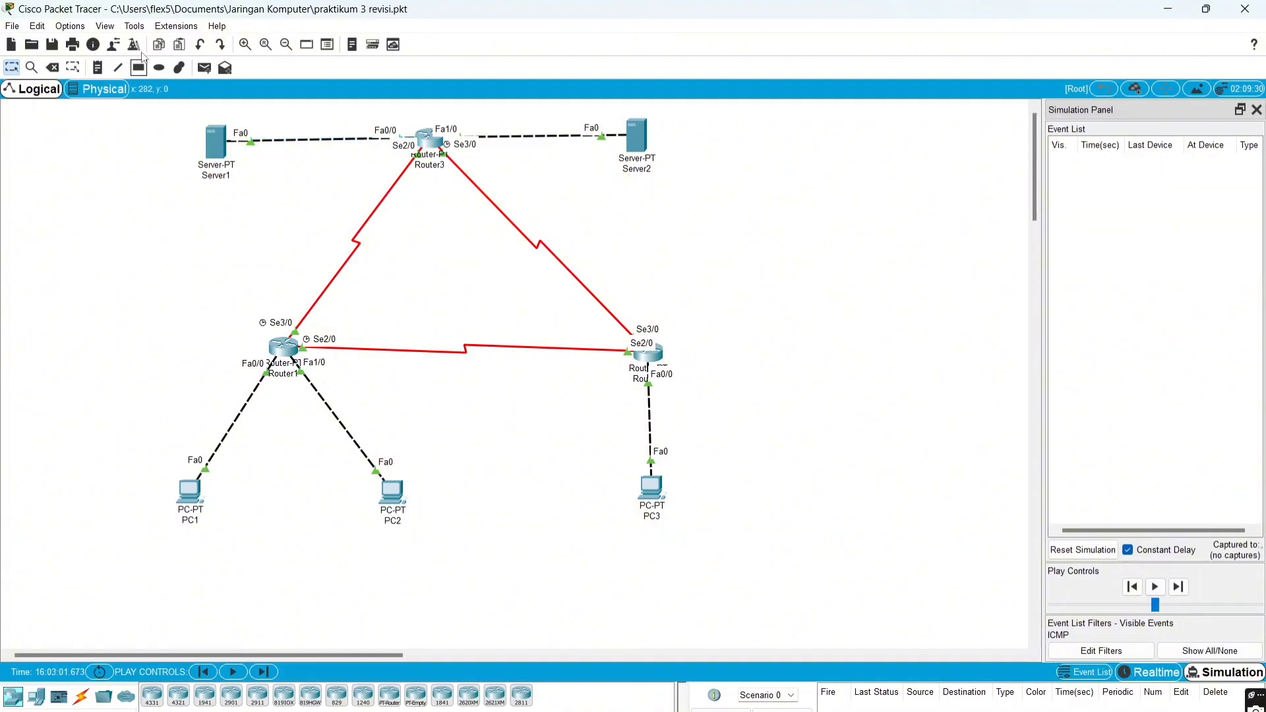
# Send a simple PDU from Server1 to PC3 and advance the simulation one event at a time until the reply returns to Server1
pyautogui.click(205, 67)
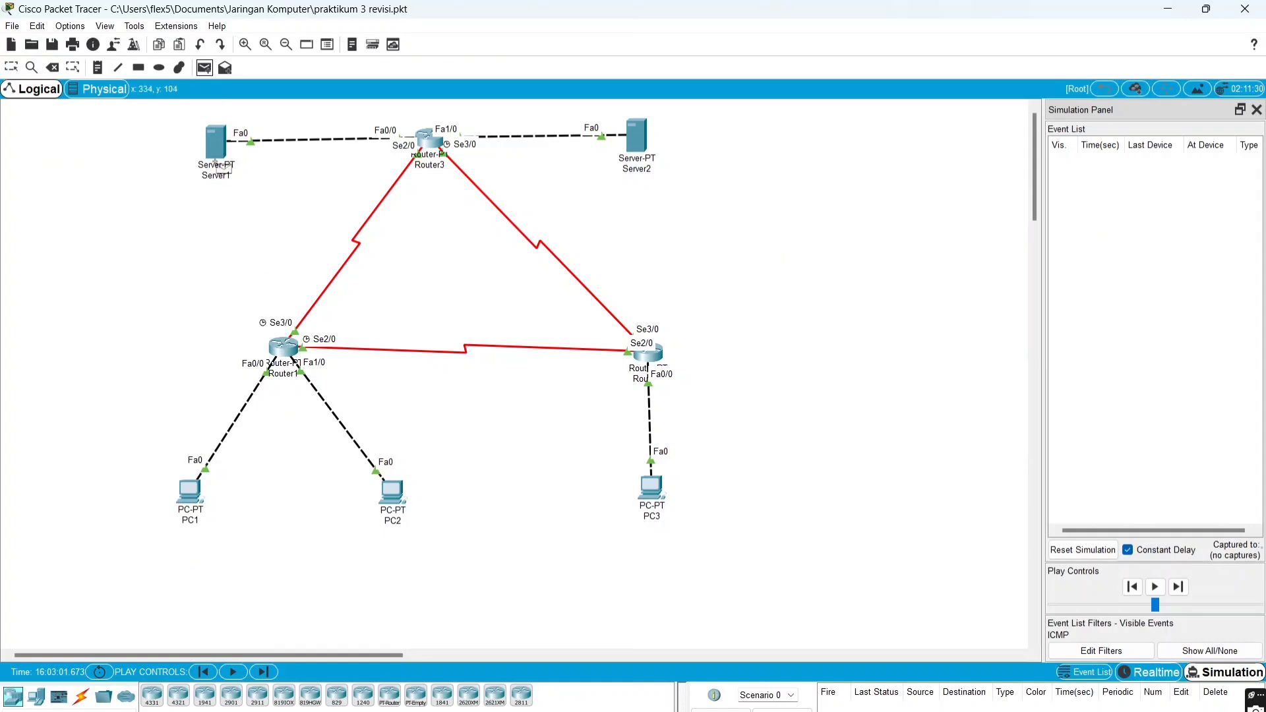
pyautogui.click(217, 154)
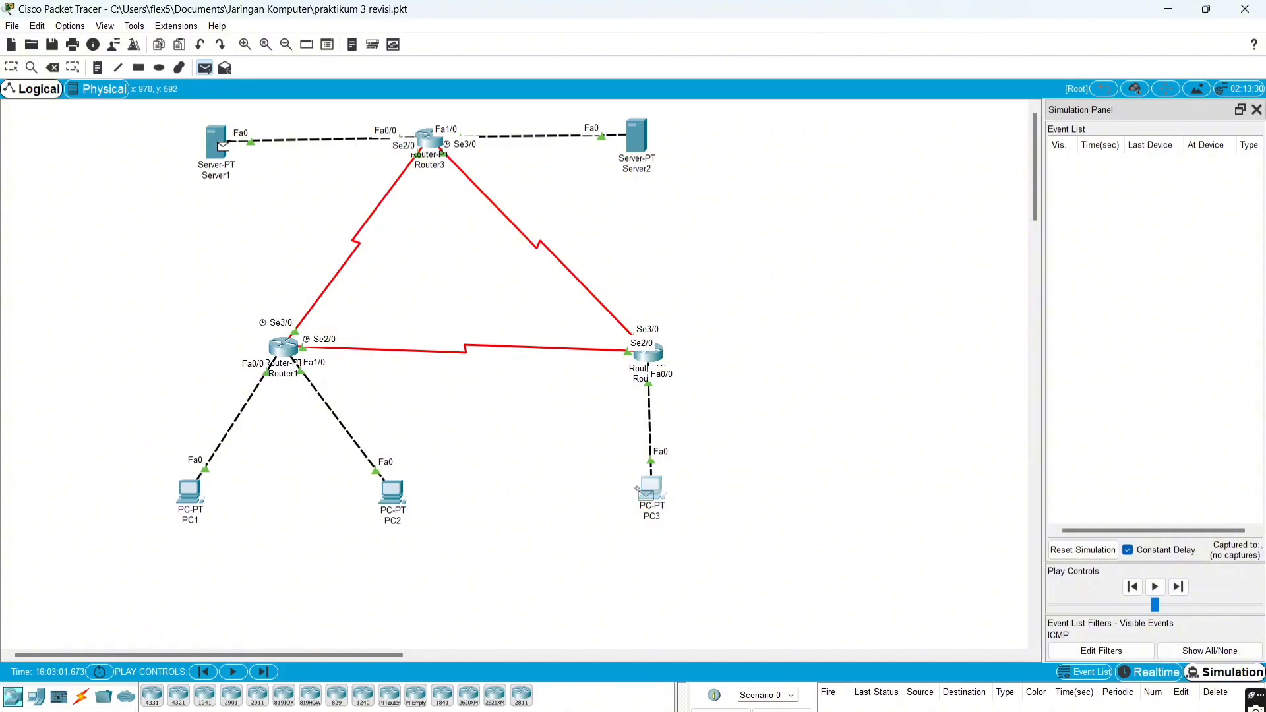
pyautogui.click(643, 491)
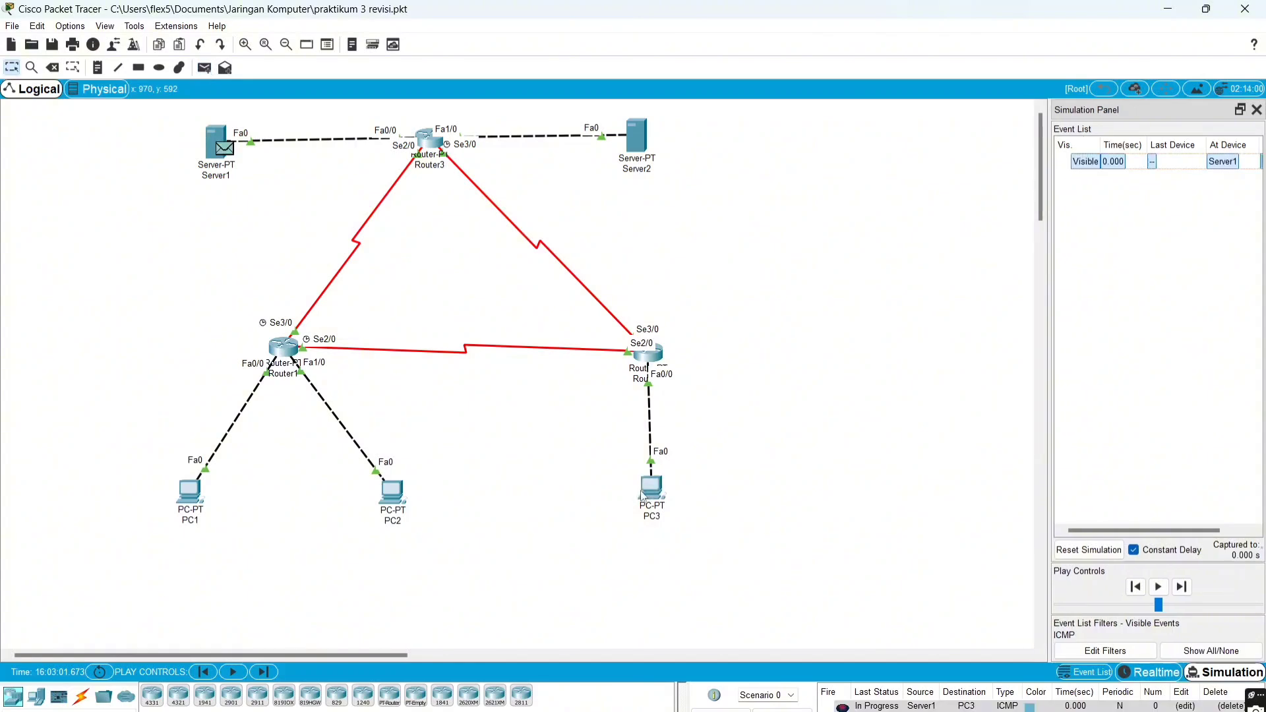
pyautogui.click(1180, 589)
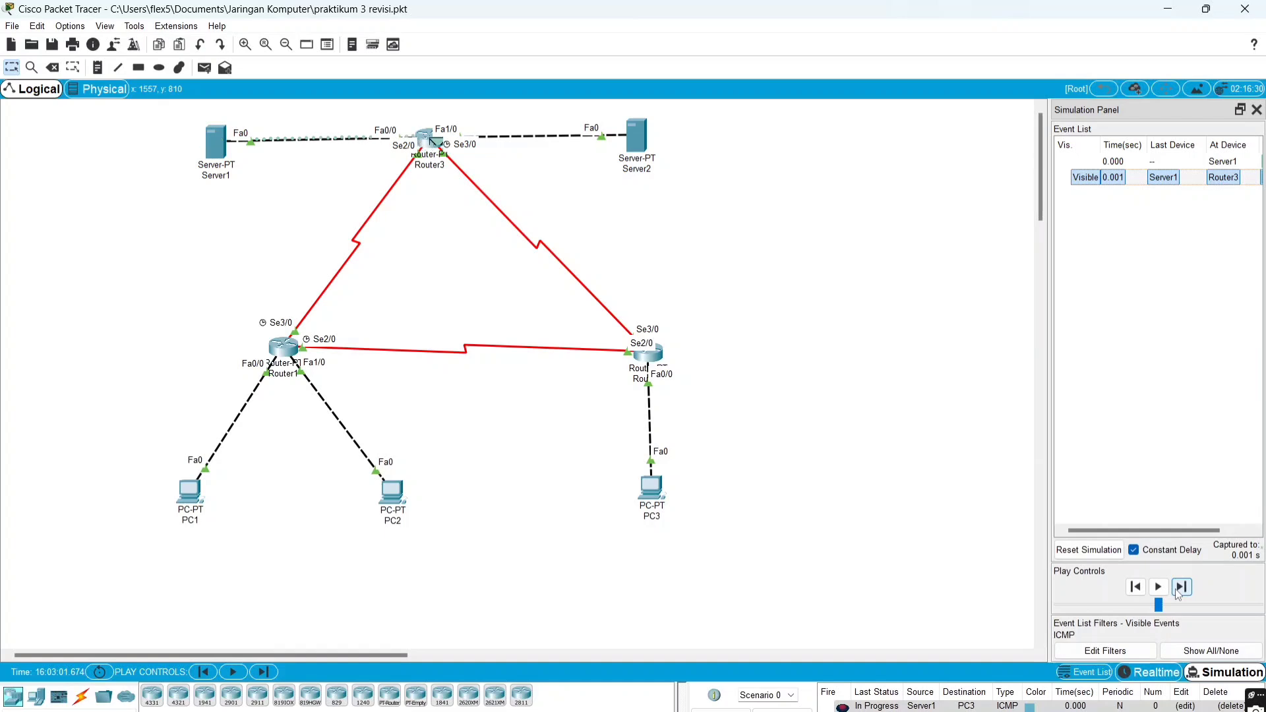
pyautogui.click(1180, 588)
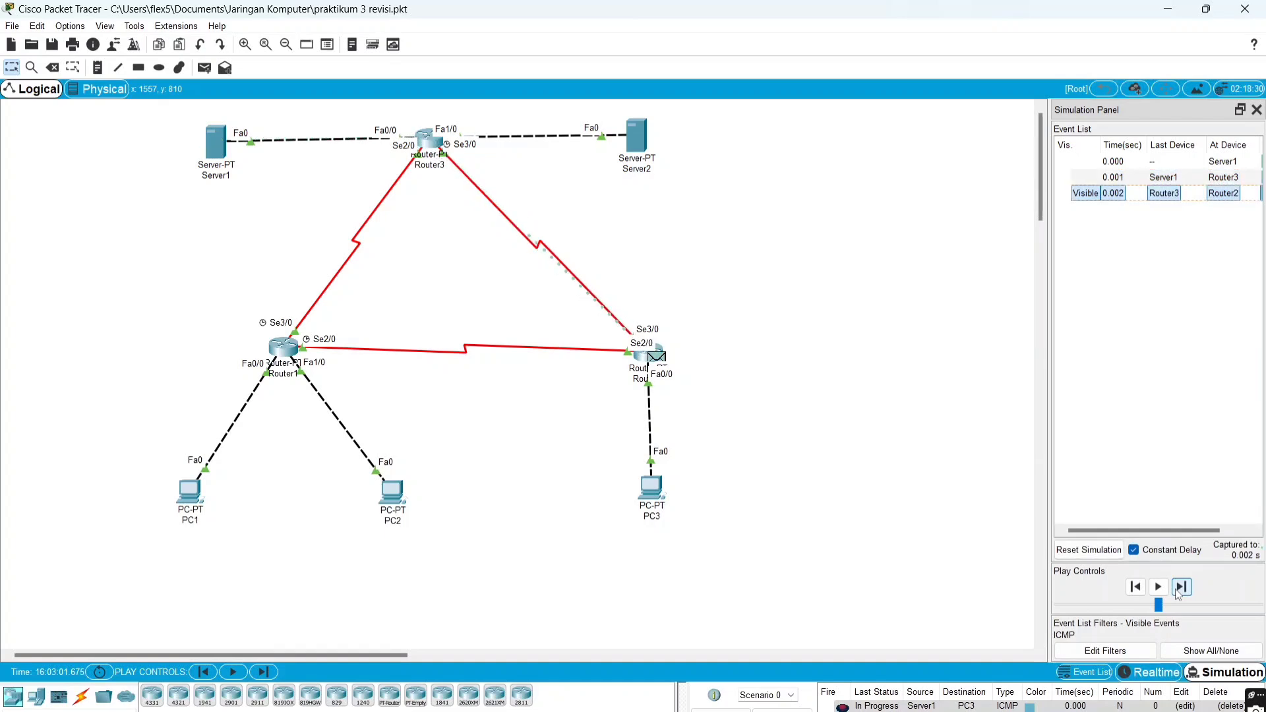
pyautogui.click(1179, 591)
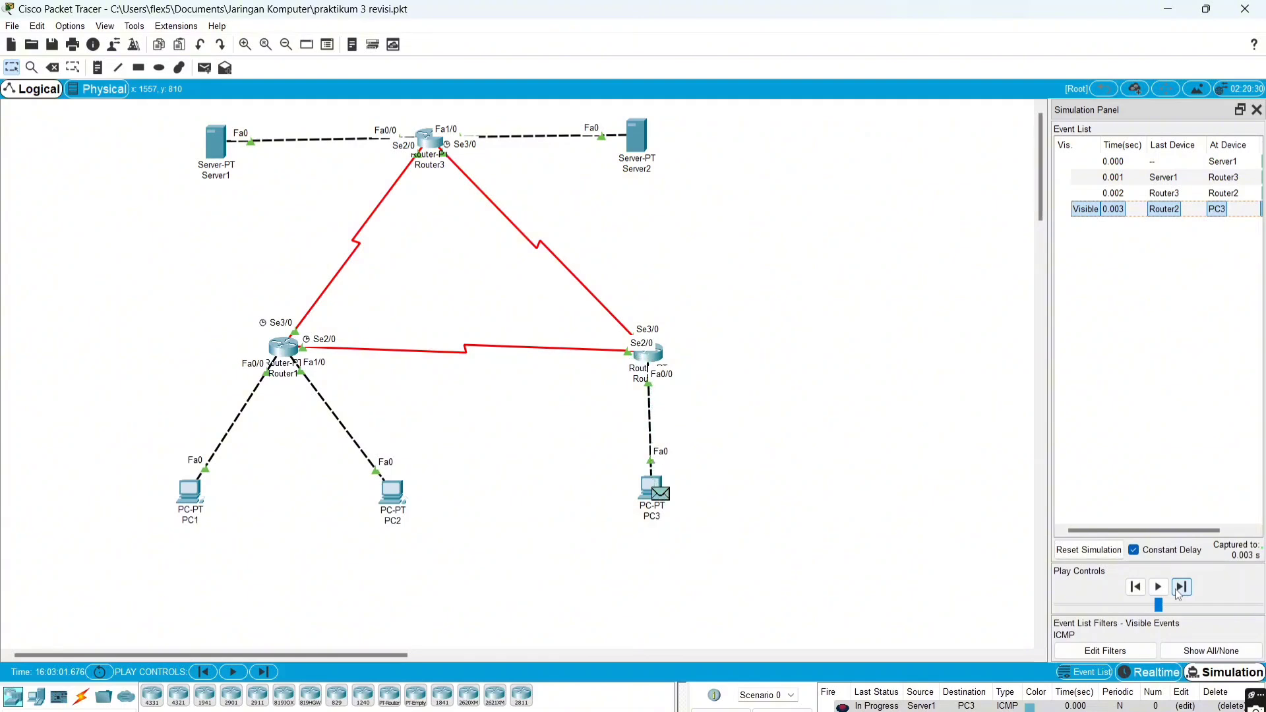
pyautogui.click(1177, 590)
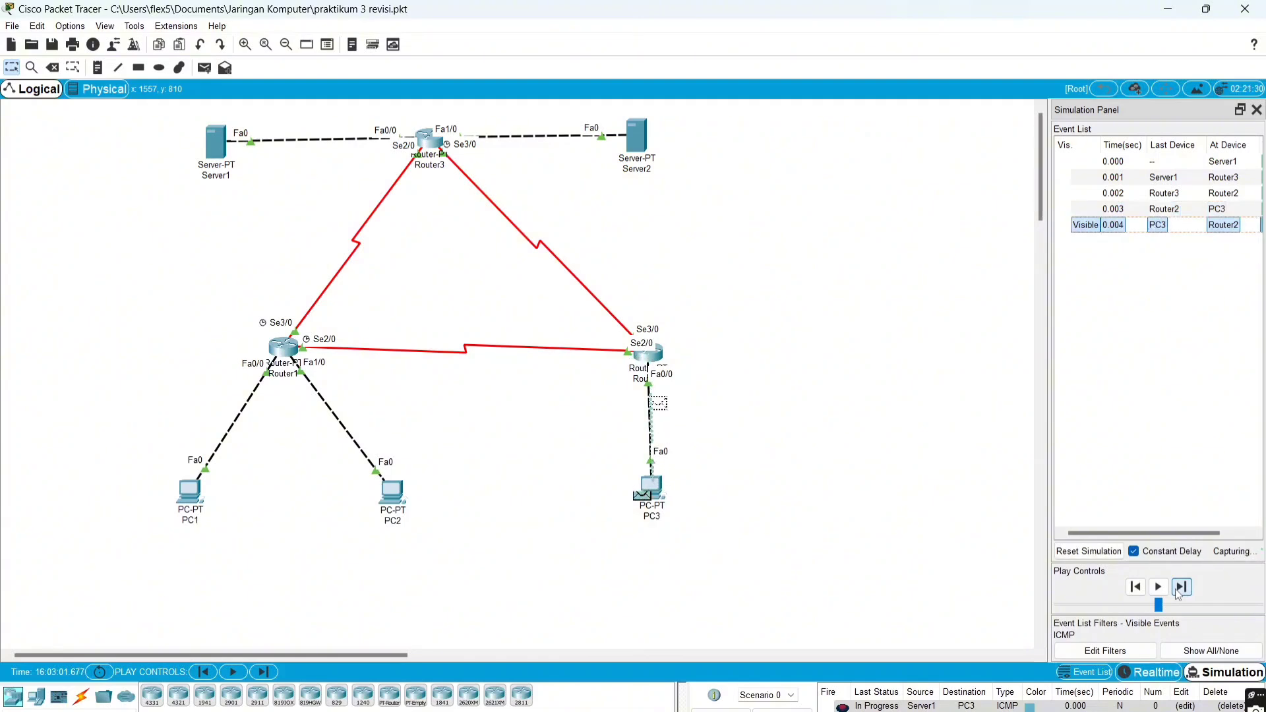
pyautogui.click(1178, 590)
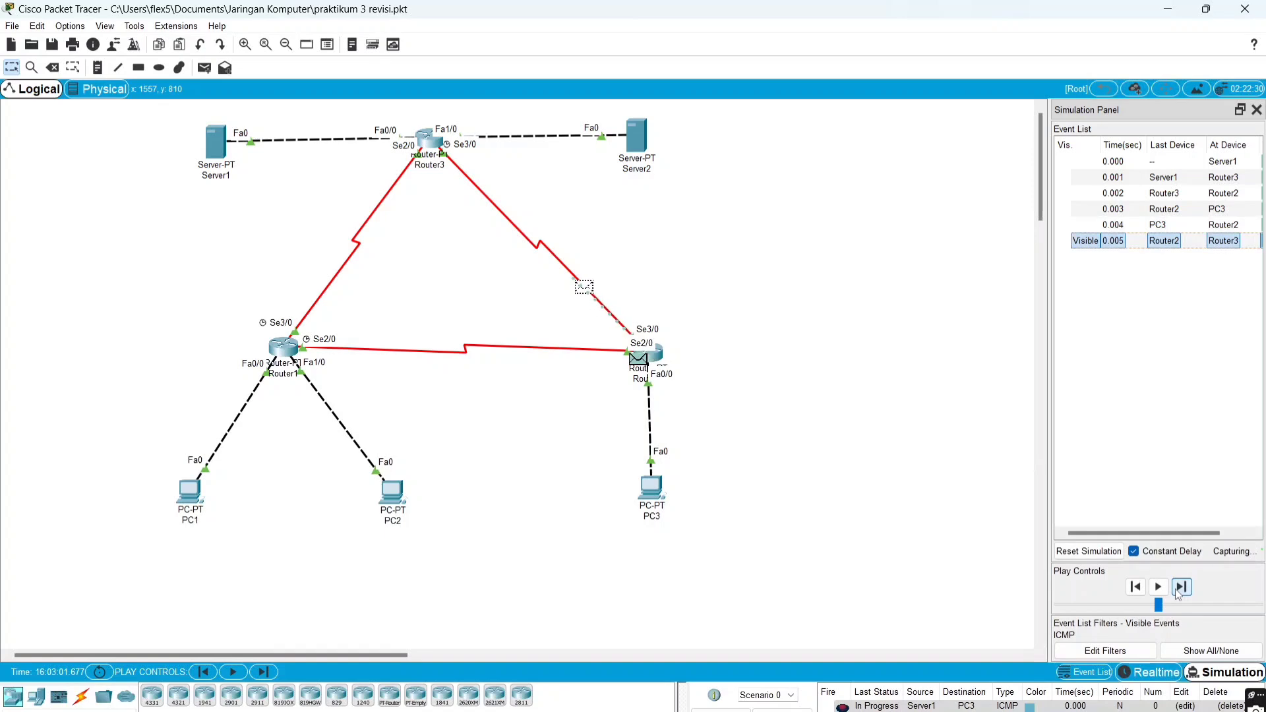
pyautogui.click(1178, 590)
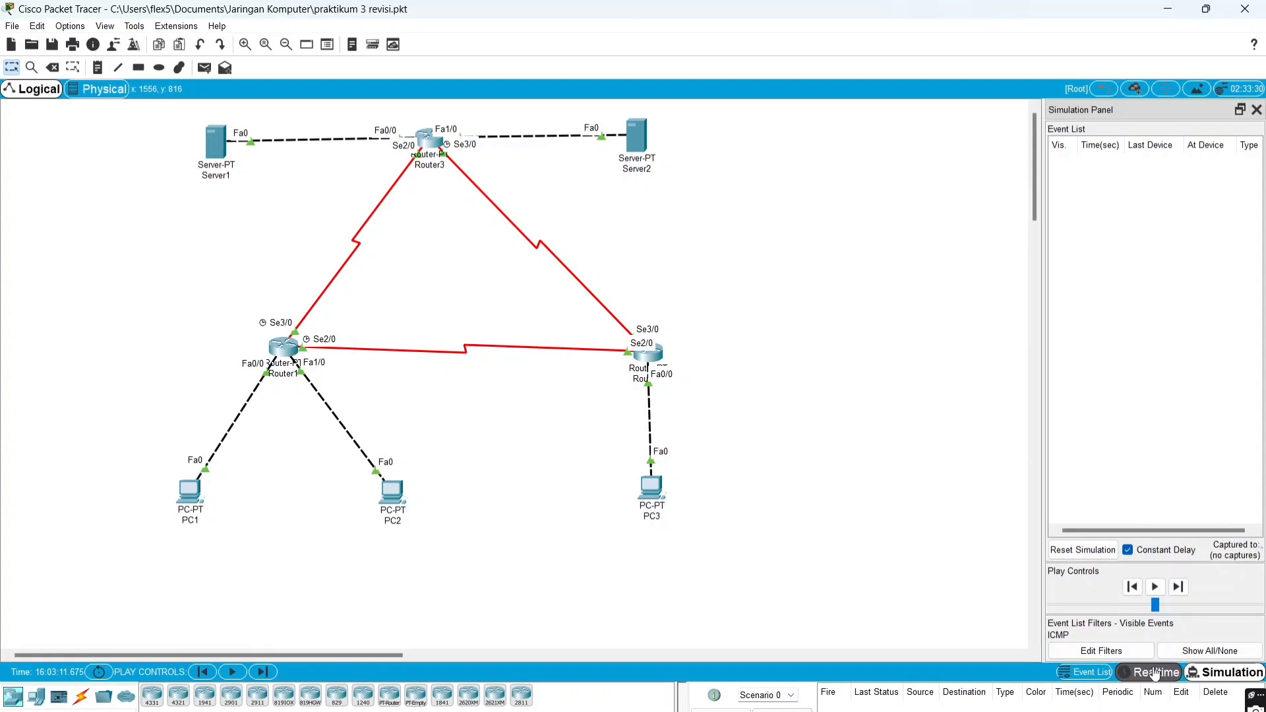
# Switch to Realtime mode and run tracert 192.168.1.65 in PC1's Command Prompt
pyautogui.click(1155, 673)
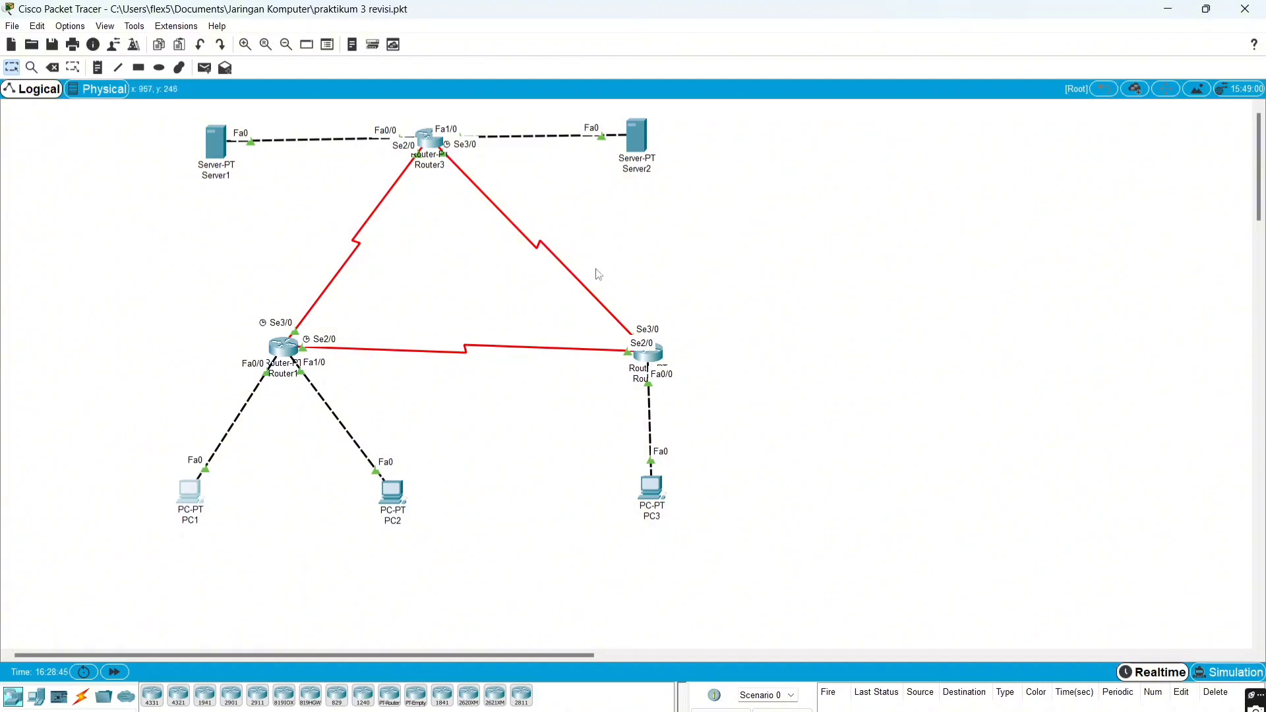
pyautogui.click(187, 497)
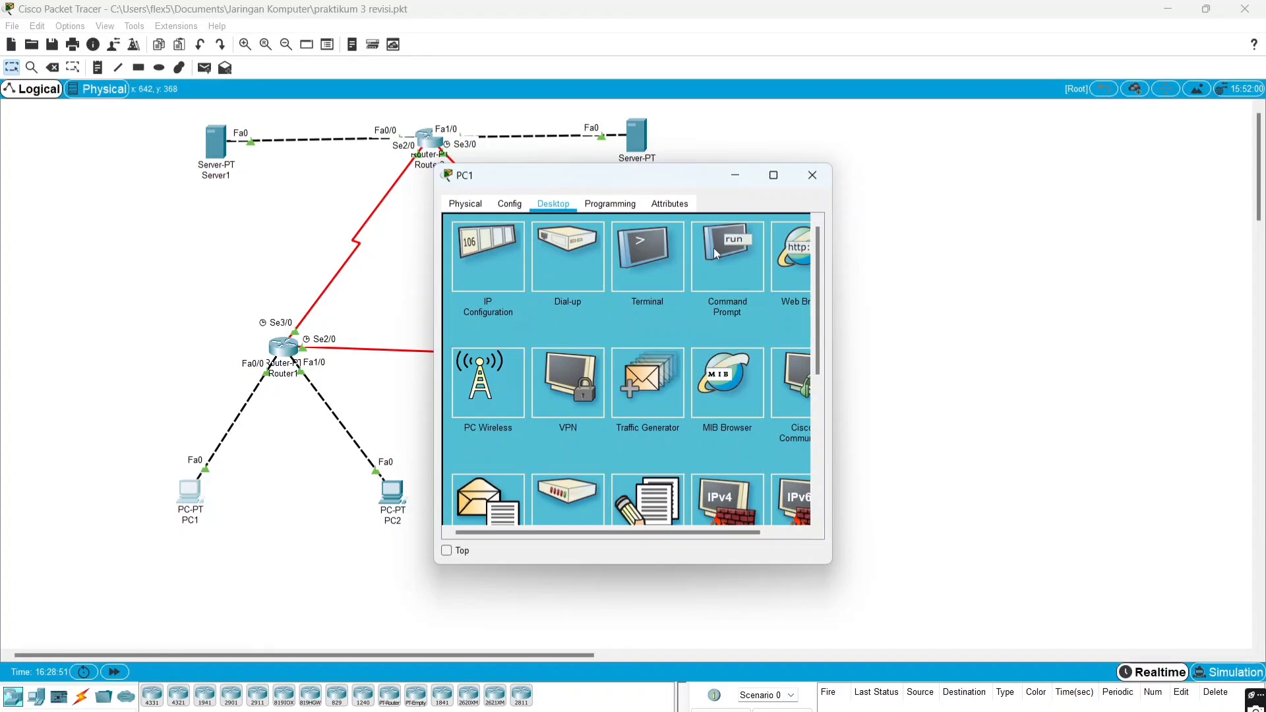
pyautogui.click(722, 263)
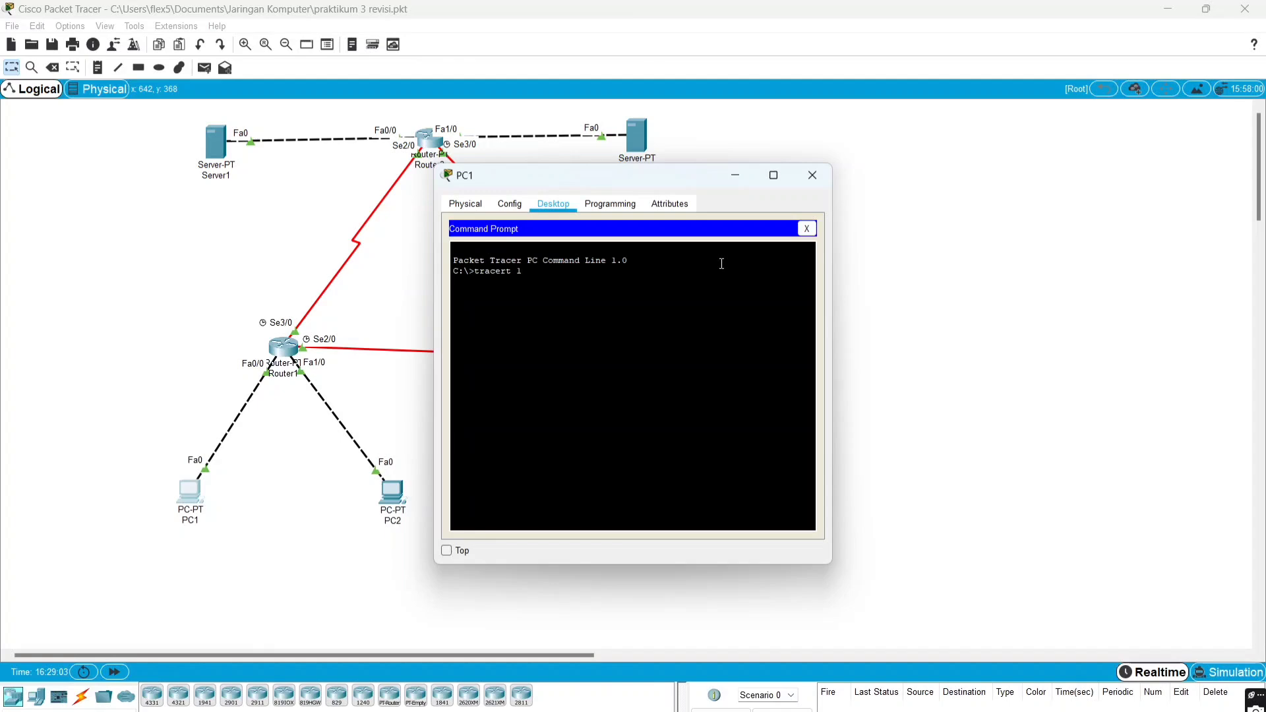
pyautogui.write('92.168.1.65')
pyautogui.press('Return')
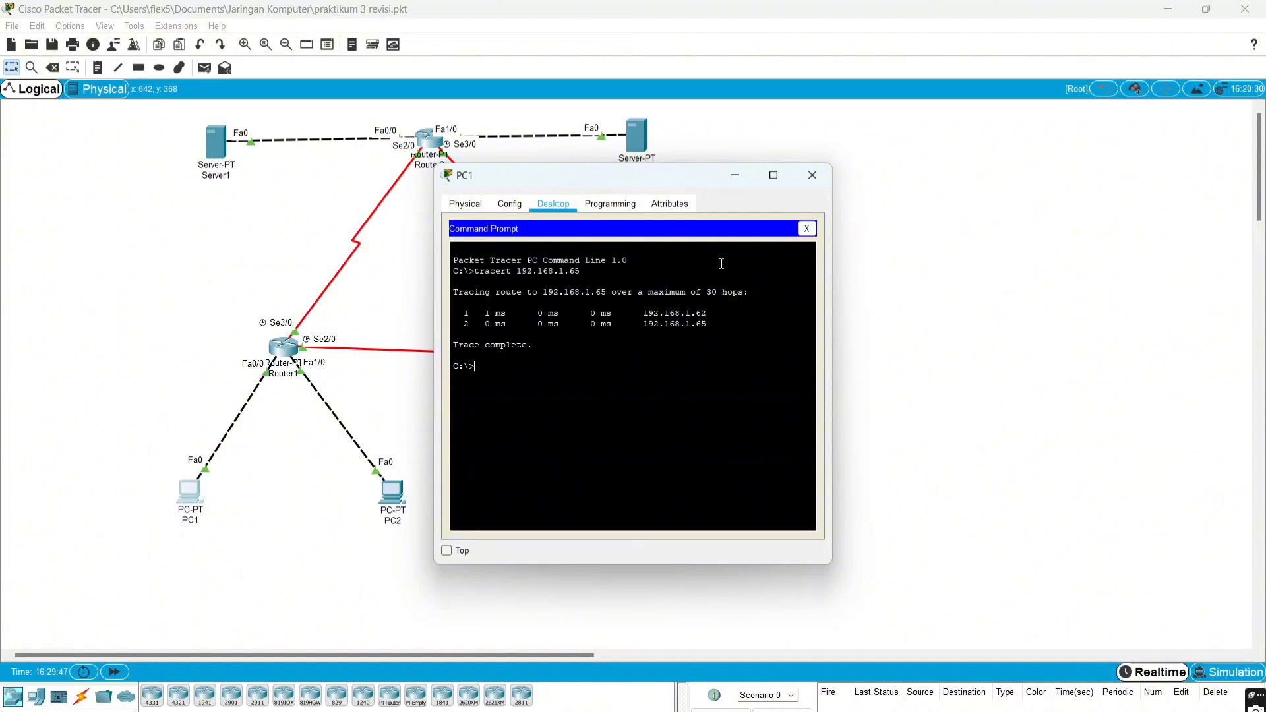
# Trace the route from PC1 to PC3 with tracert 192.168.1.253
pyautogui.write('racert')
pyautogui.write('192.168.1.253')
pyautogui.press('Return')
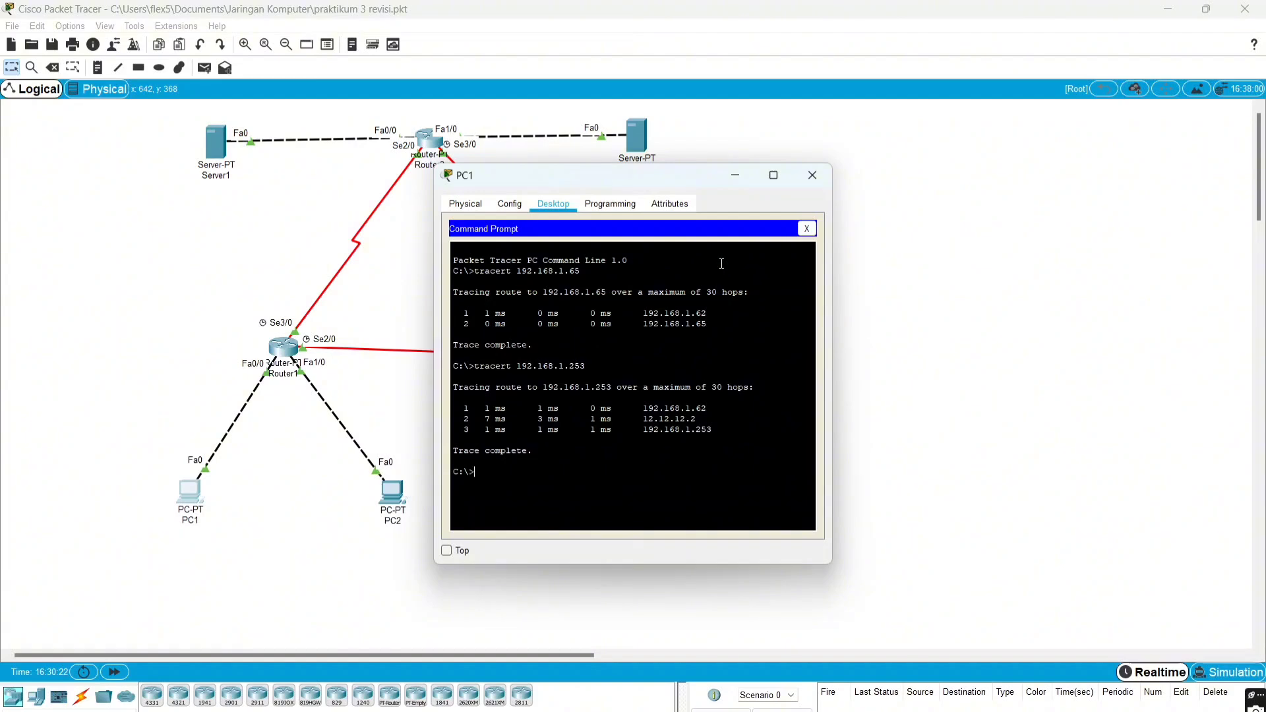
# Trace the routes from PC1 to the two servers with tracert 33.33.33.1 and tracert 43.43.43.1
pyautogui.write('racert')
pyautogui.write('33.1')
pyautogui.press('BackSpace')
pyautogui.write('33.33.1')
pyautogui.press('Return')
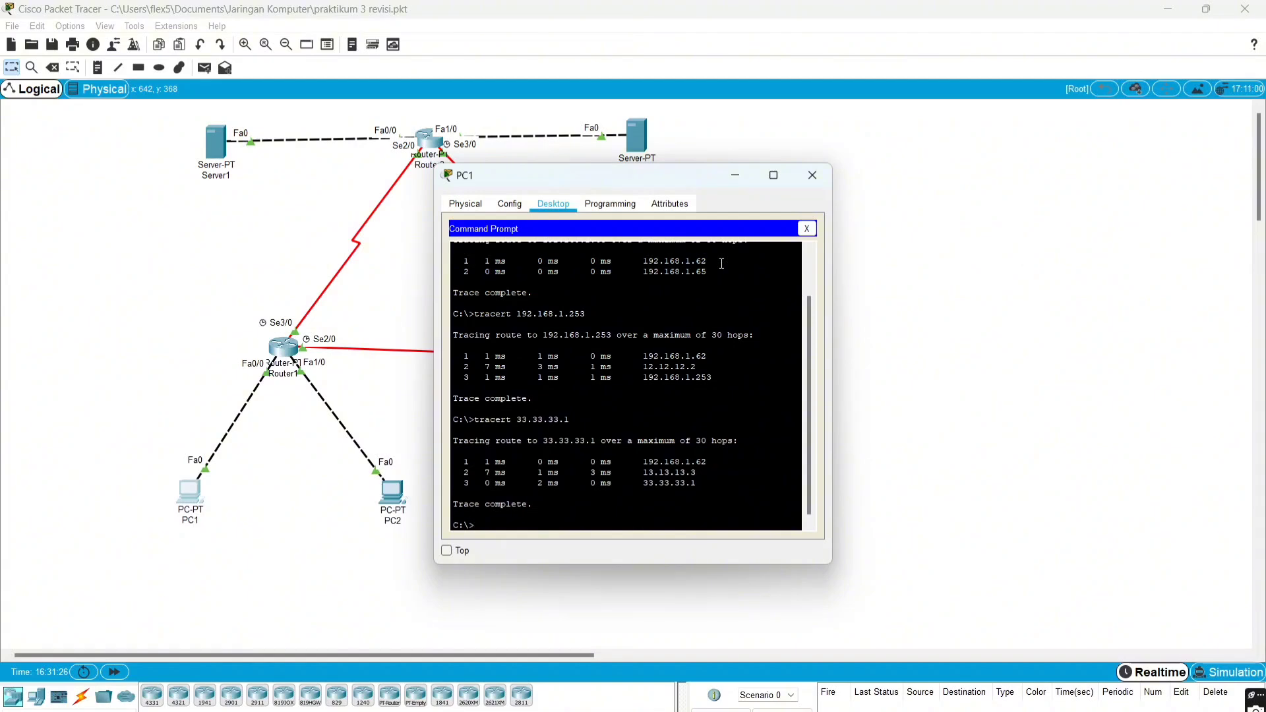
pyautogui.write('acer')
pyautogui.write('.43.43.1')
pyautogui.press('Return')
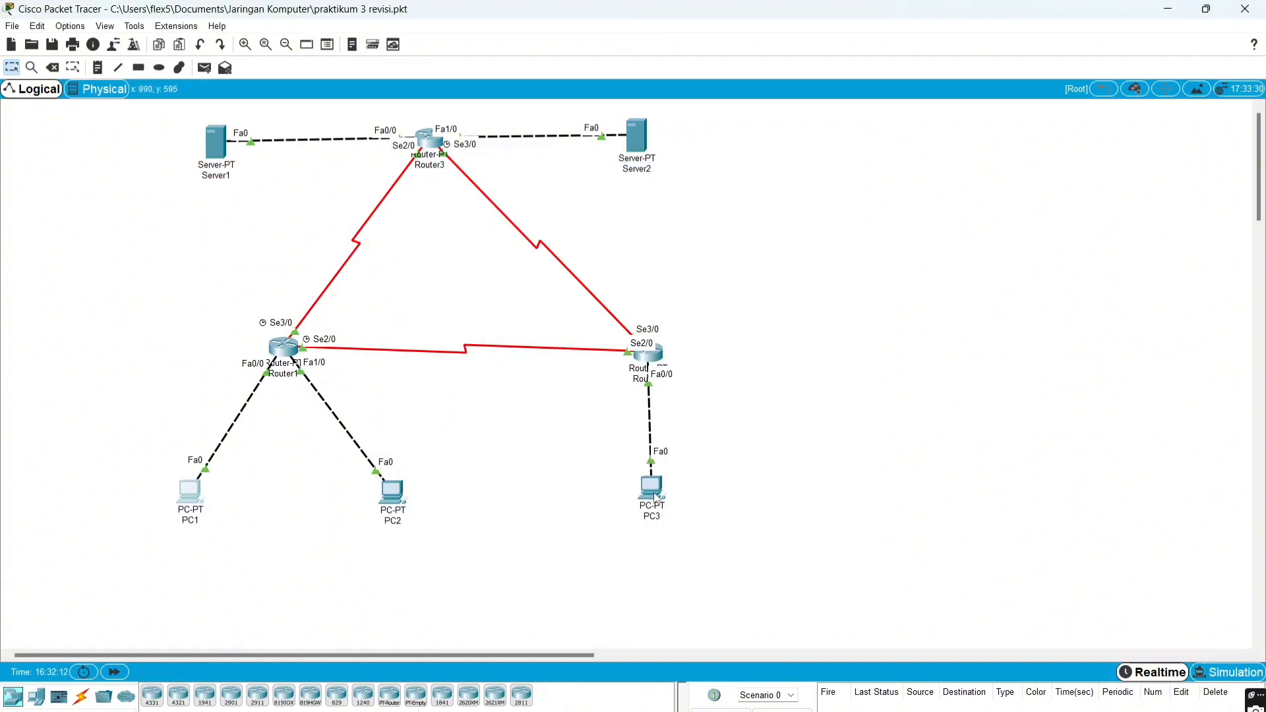
# Close PC3's IP Configuration, open its Command Prompt and run tracert 192.168.1.1
pyautogui.click(654, 492)
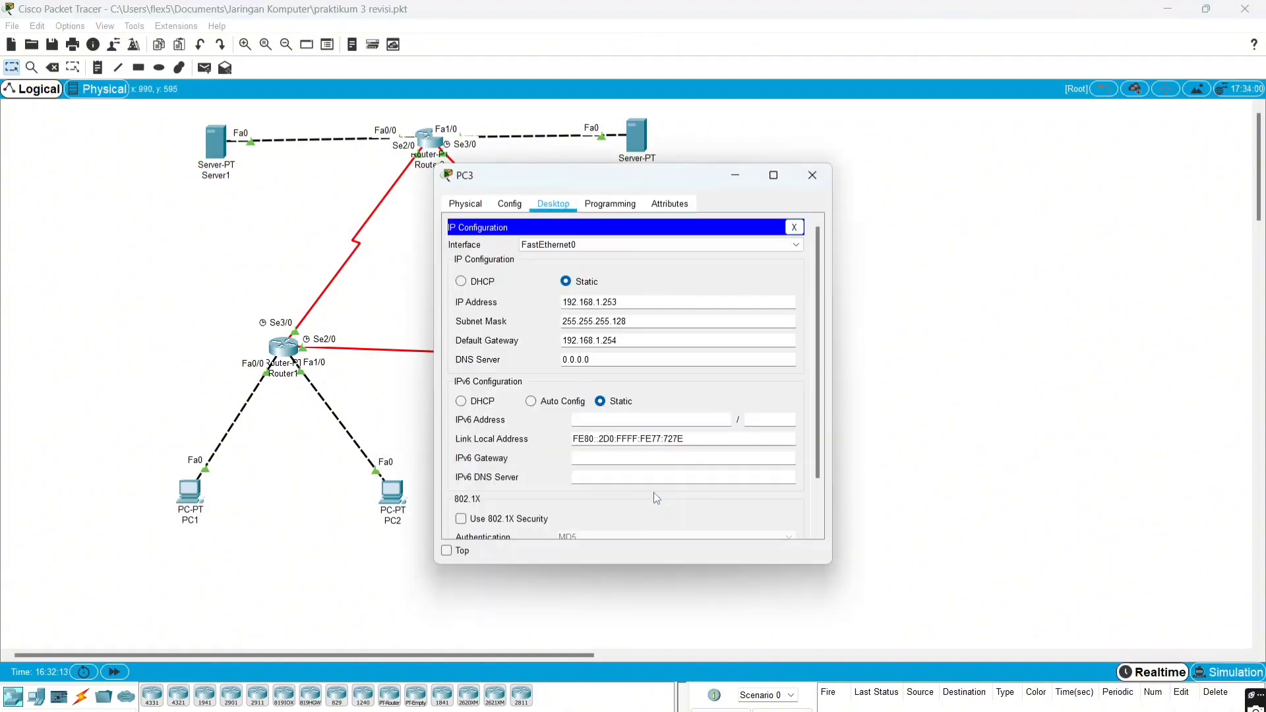
pyautogui.click(794, 227)
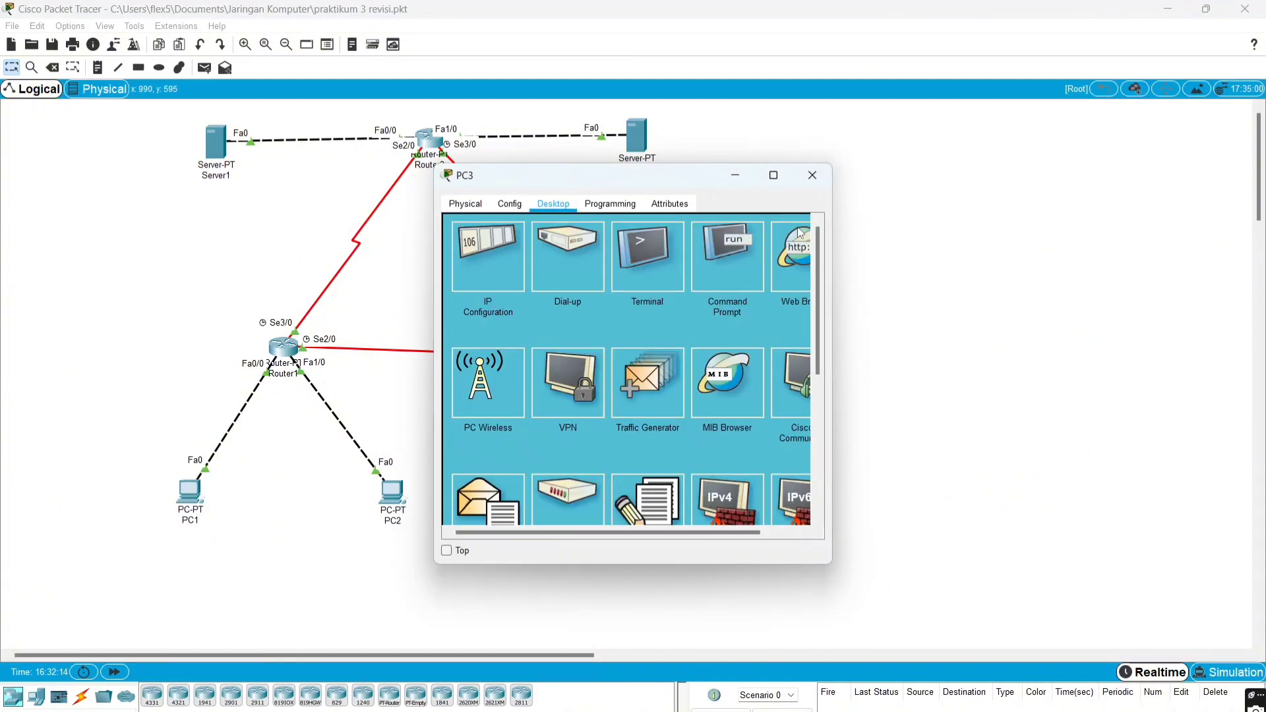
pyautogui.click(729, 267)
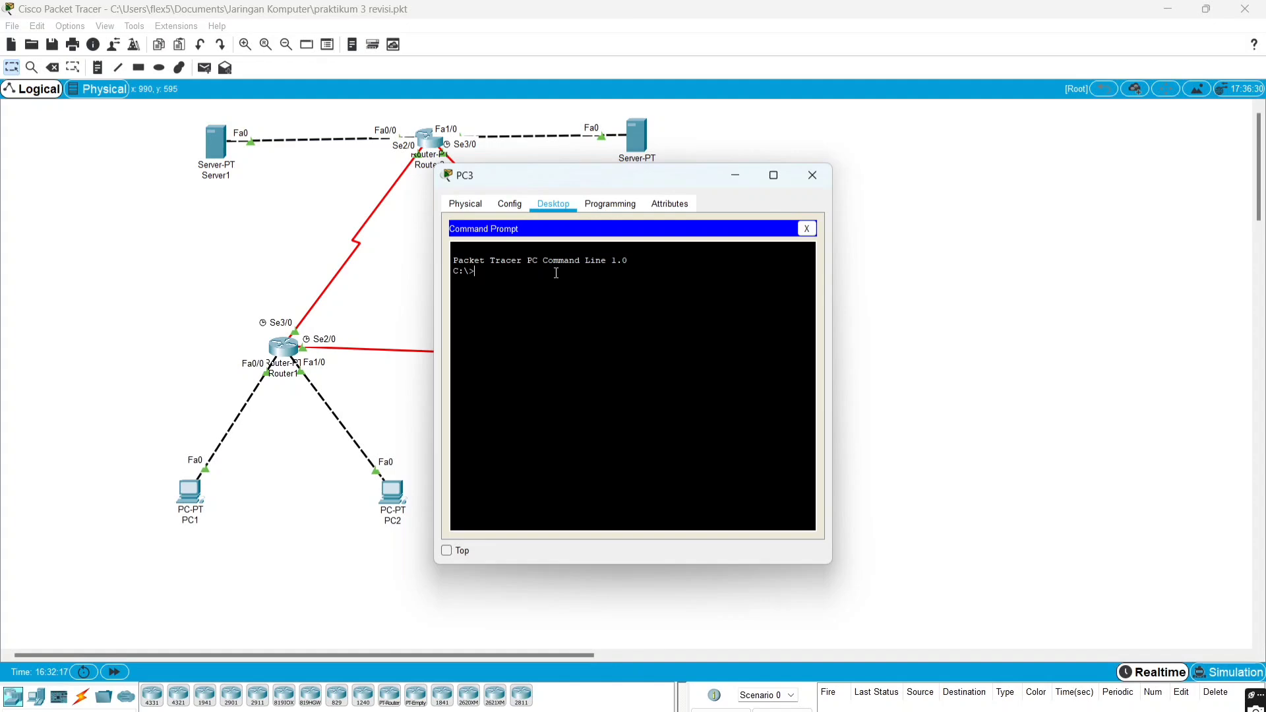
pyautogui.write('tracert')
pyautogui.write('192.168.1.1')
pyautogui.press('Return')
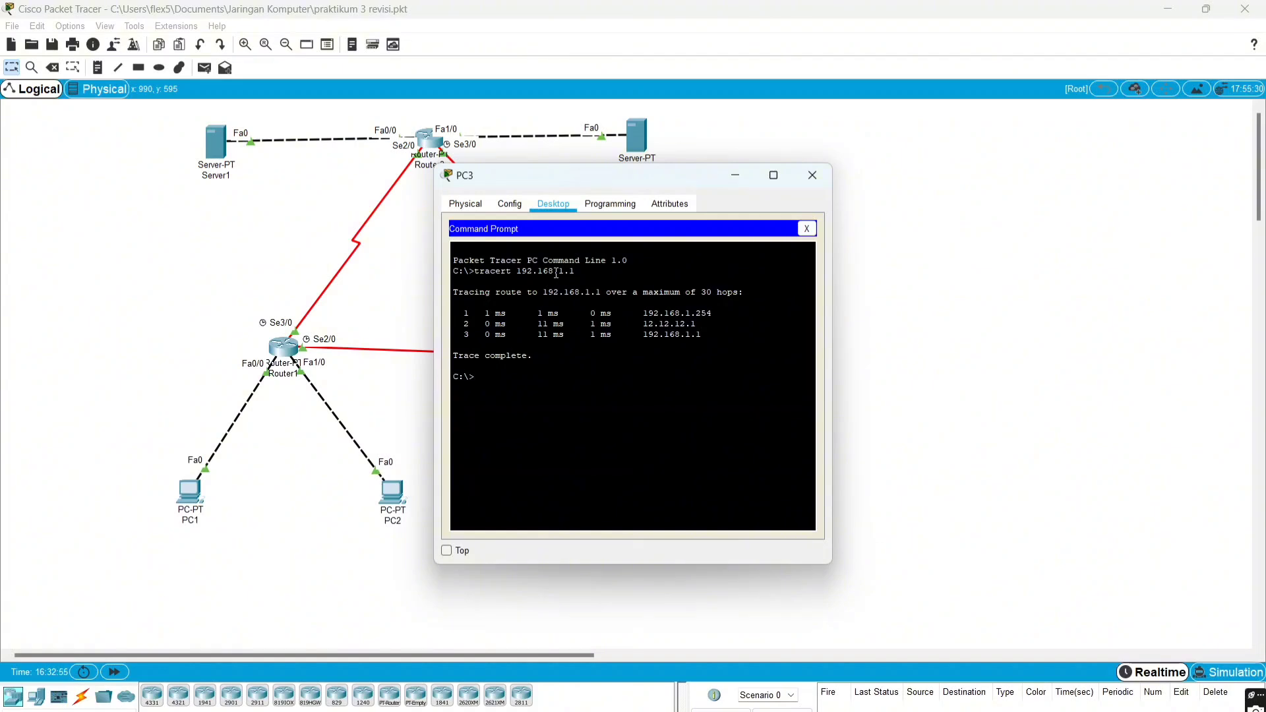
# Trace the routes from PC3 to 192.168.1.65 and to 33.33.33.1 with tracert
pyautogui.write('tracert 192.168.1.65')
pyautogui.press('Return')
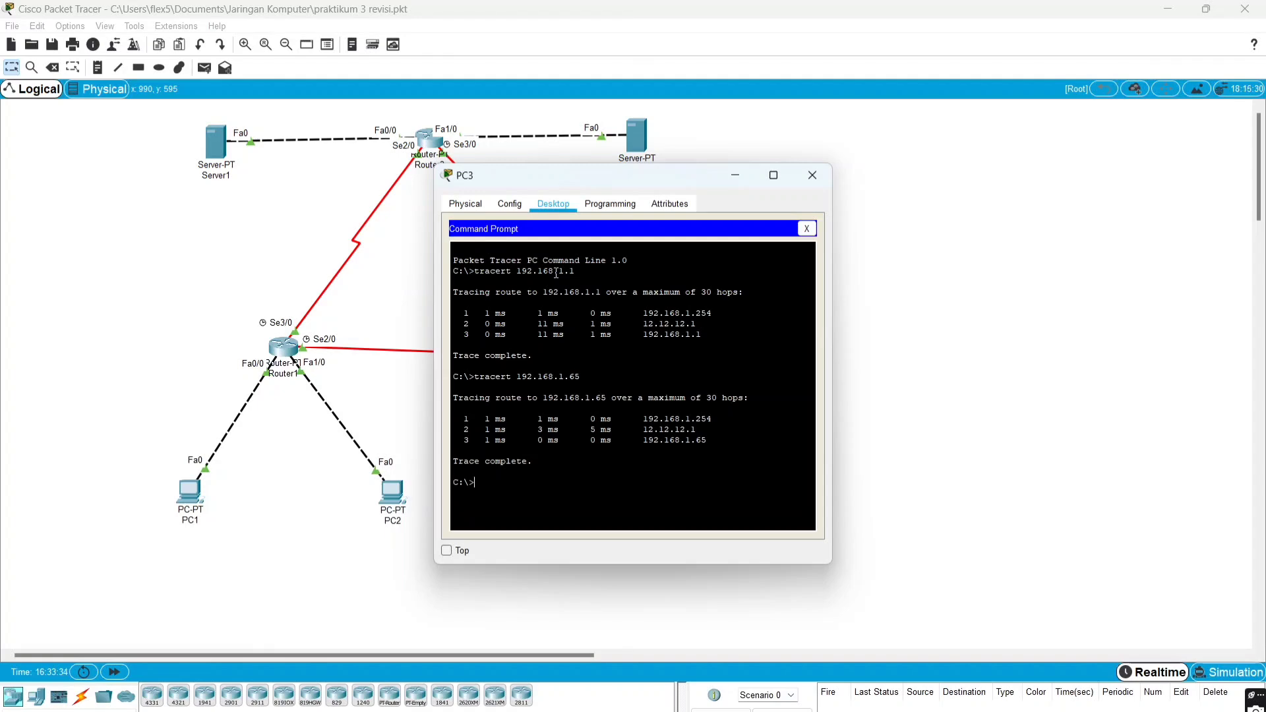
pyautogui.write('tracert 33.33.33.1')
pyautogui.press('Return')
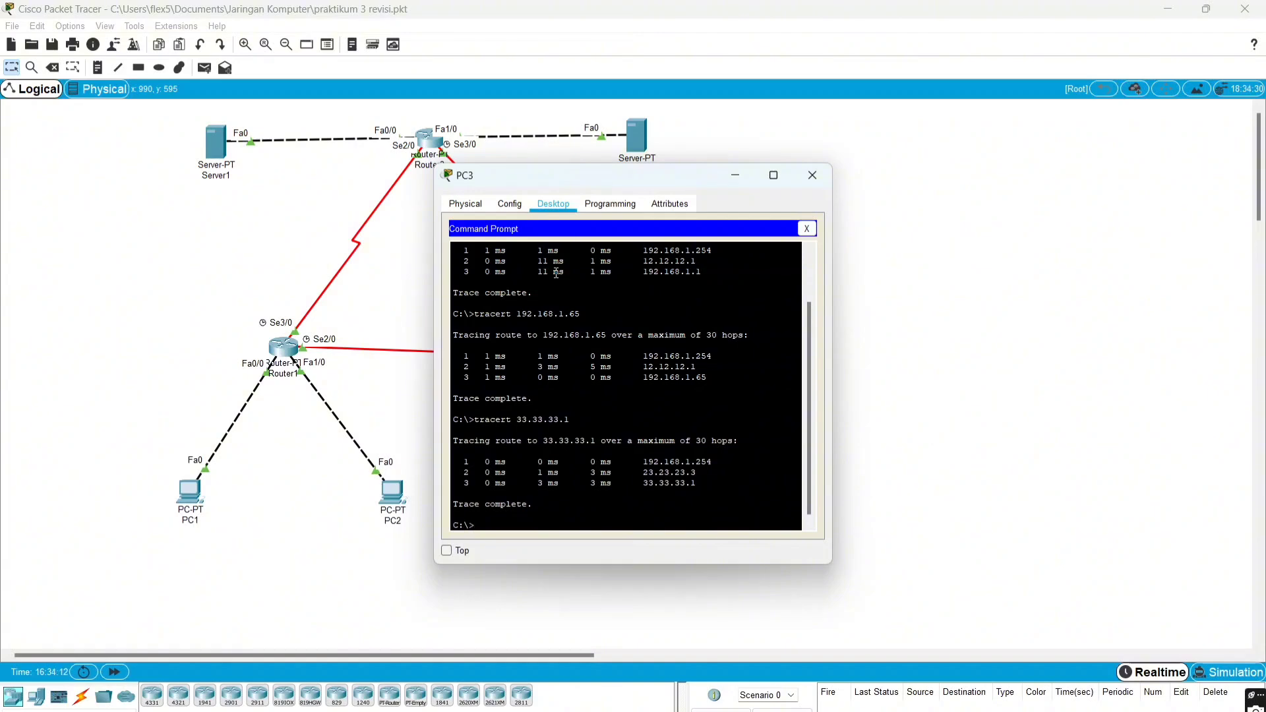
# Trace the route from PC3 to Server2 with tracert 43.43.43.1
pyautogui.write('tracert43.')
pyautogui.press('BackSpace')
pyautogui.write('43.43.43.1')
pyautogui.press('Return')
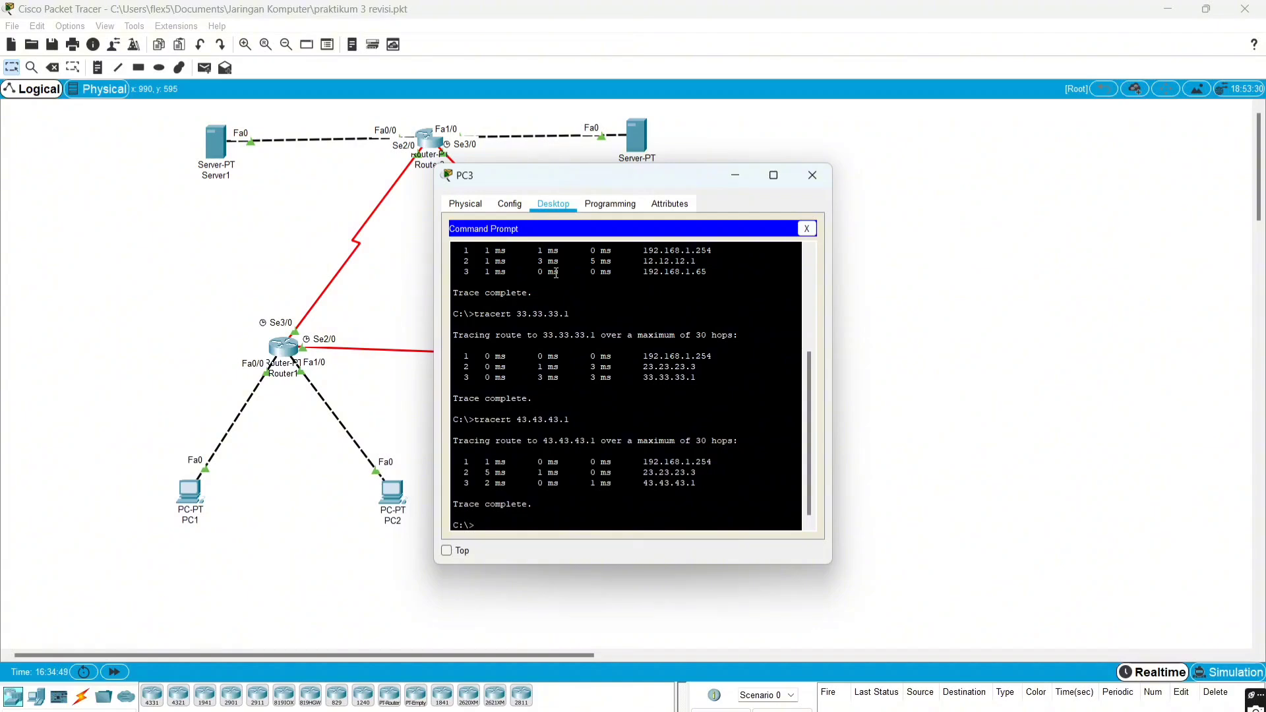
# Close Server1's IP Configuration, open its Command Prompt and run tracert 43.43.43.1
pyautogui.click(216, 142)
pyautogui.click(216, 142)
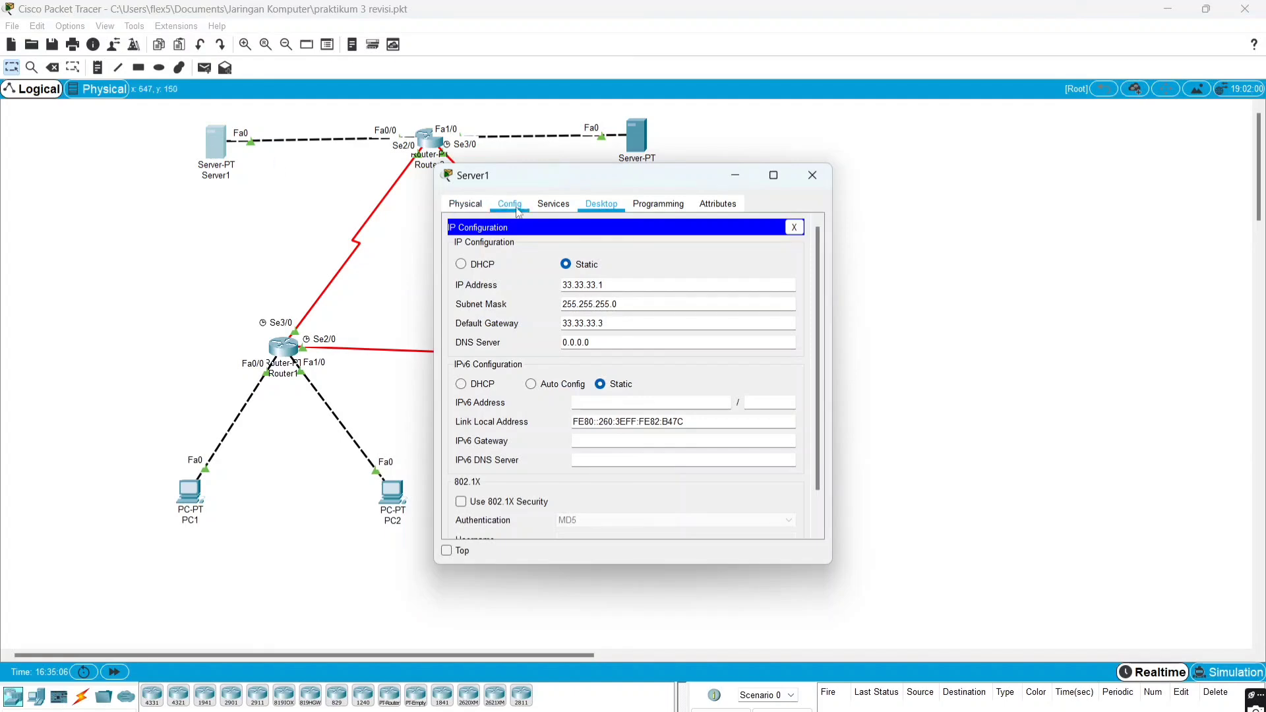
pyautogui.click(795, 229)
pyautogui.click(642, 275)
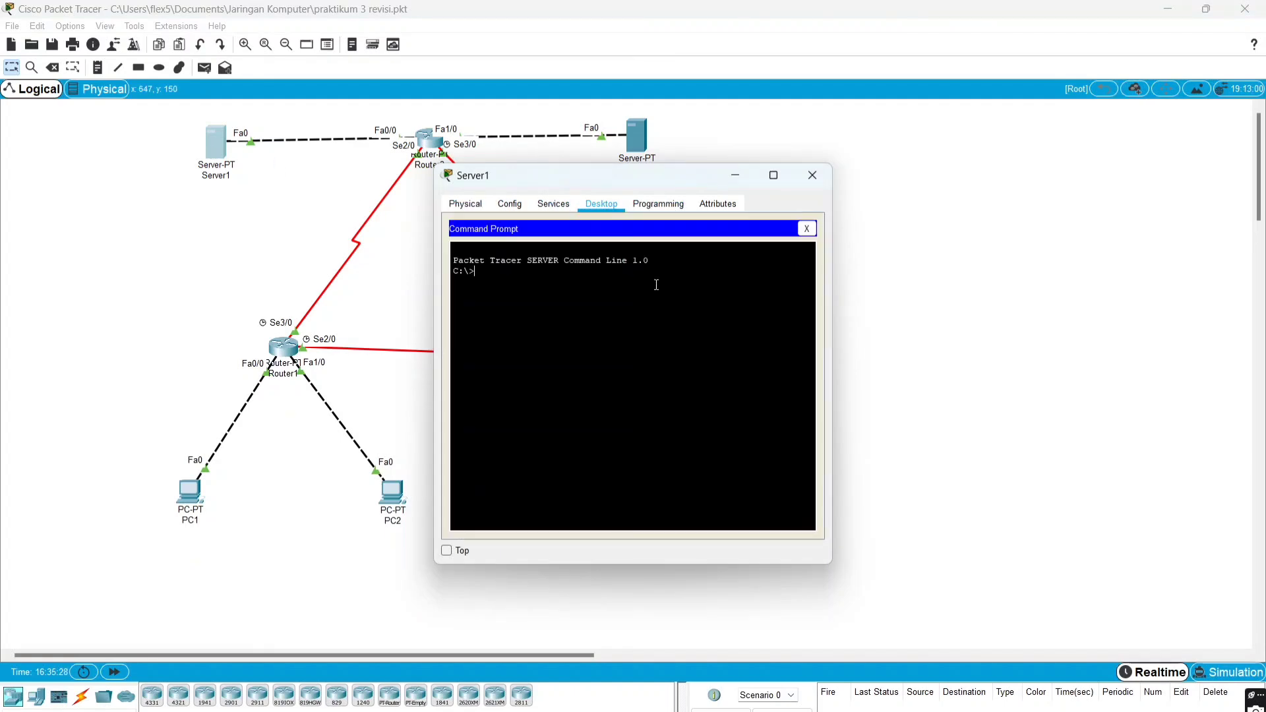
pyautogui.write('tracert 4')
pyautogui.write('3.43.43.1')
pyautogui.press('Return')
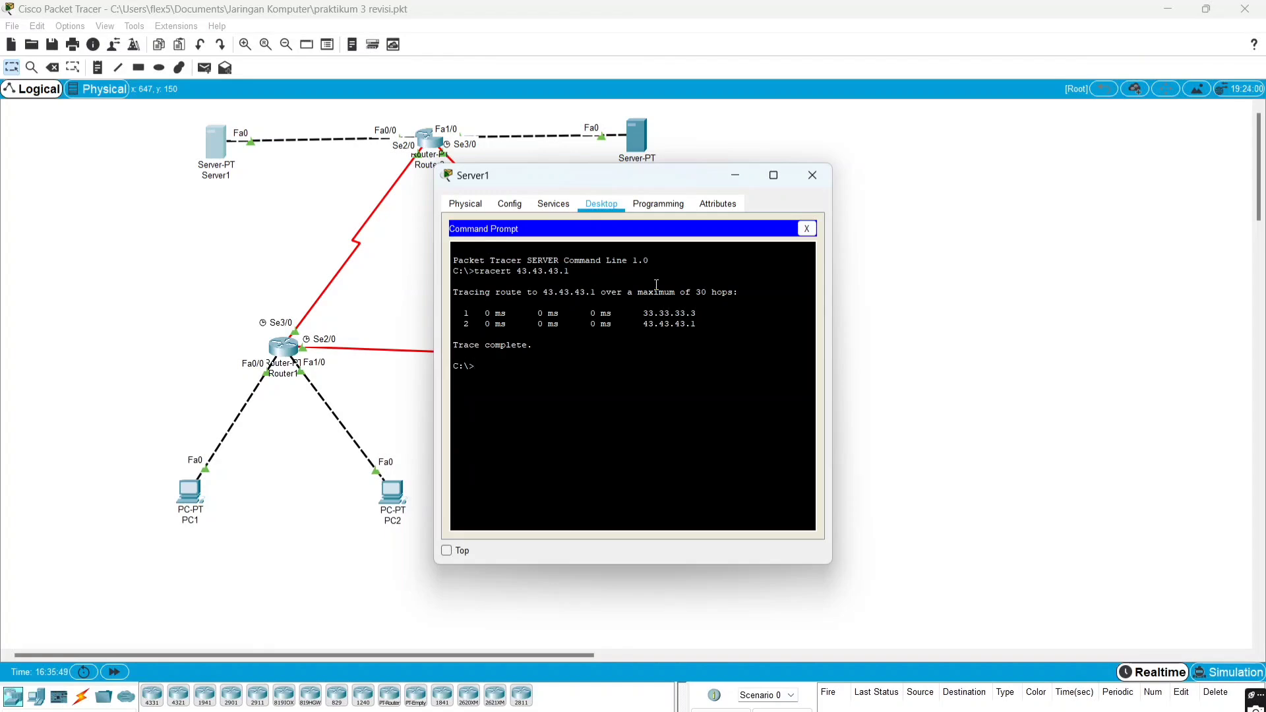
# Trace the route from Server1 to PC1 with tracert 192.168.1.1
pyautogui.write('tracert')
pyautogui.press('BackSpace')
pyautogui.press('BackSpace')
pyautogui.write('192.15')
pyautogui.press('BackSpace')
pyautogui.write('69')
pyautogui.write('8')
pyautogui.write('.1')
pyautogui.write('.1')
pyautogui.press('Return')
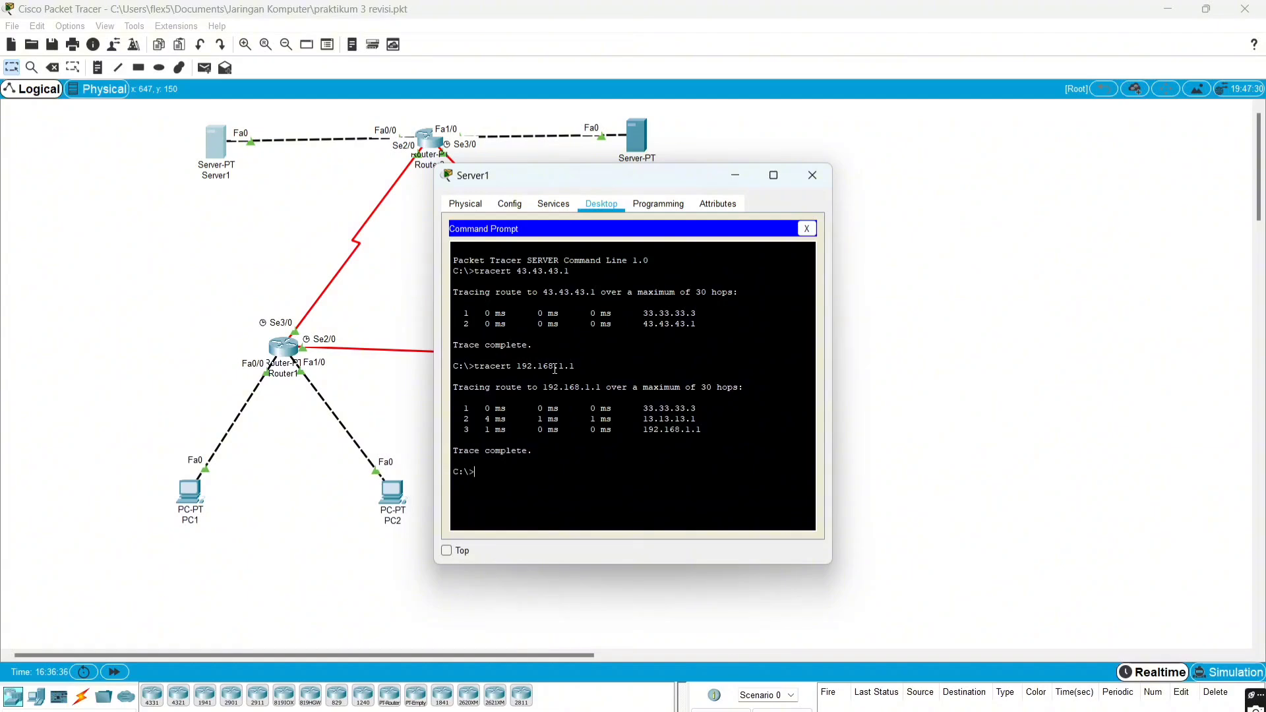
# Trace the routes from Server1 to 192.168.1.65 and to 192.168.1.253 with tracert
pyautogui.write('tracert 192.168.1.65')
pyautogui.press('Return')
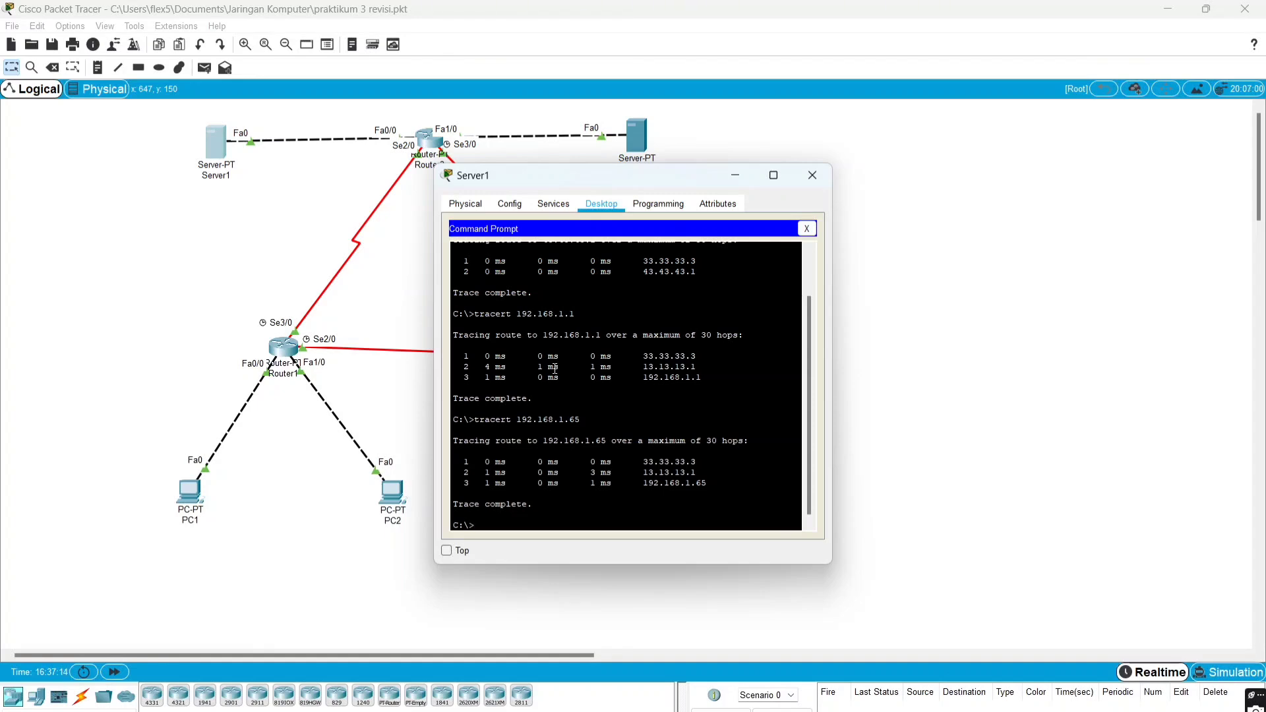
pyautogui.write('acert 192.168.1.253')
pyautogui.press('Return')
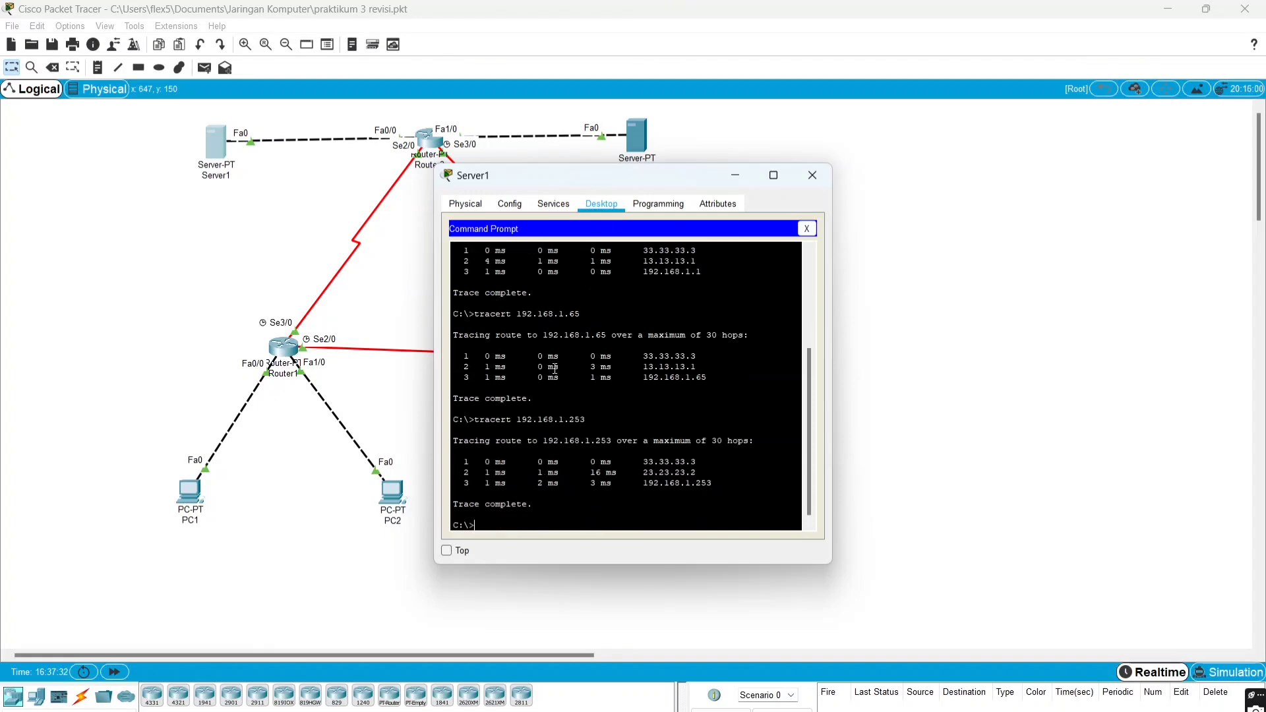